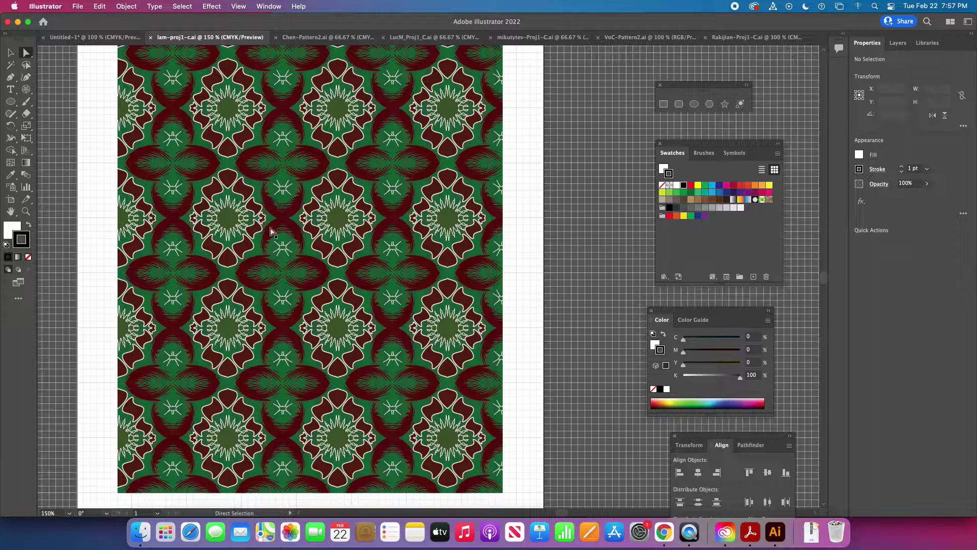
# - Inspect the green and maroon pattern at 400%, selecting a maroon leaf path and a neighbouring green compound path to check their construction
pyautogui.click(10, 53)
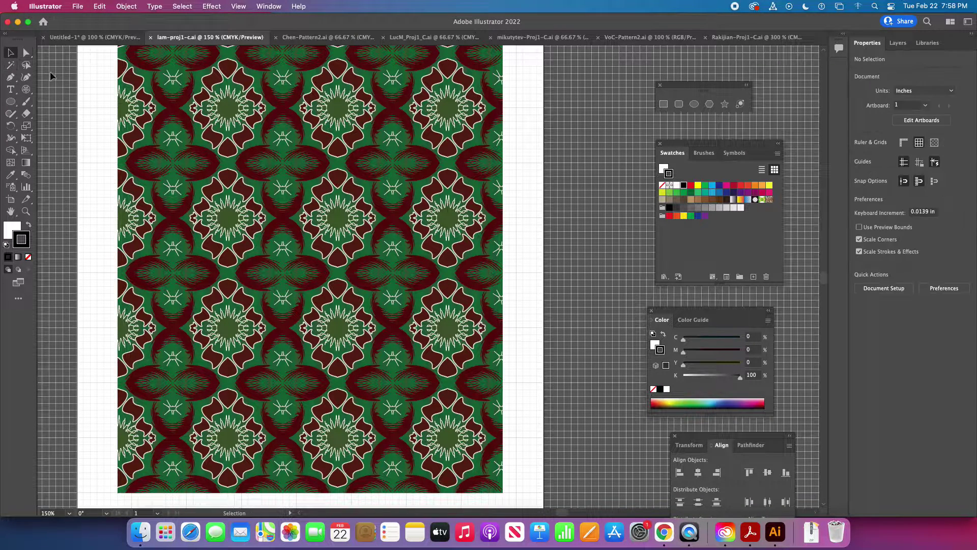
pyautogui.moveTo(93, 114); pyautogui.dragTo(149, 93)
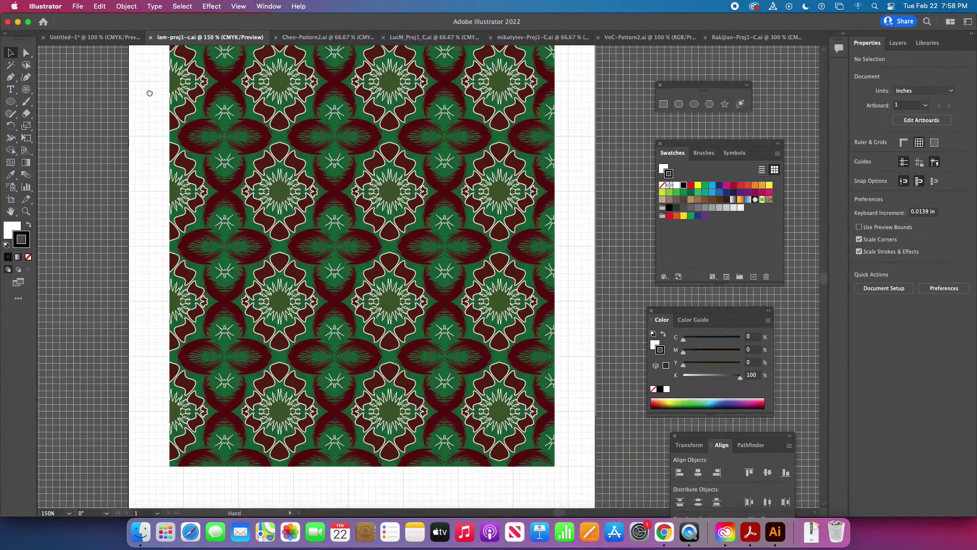
pyautogui.click(25, 211)
pyautogui.click(334, 252)
pyautogui.click(438, 262)
pyautogui.click(445, 255)
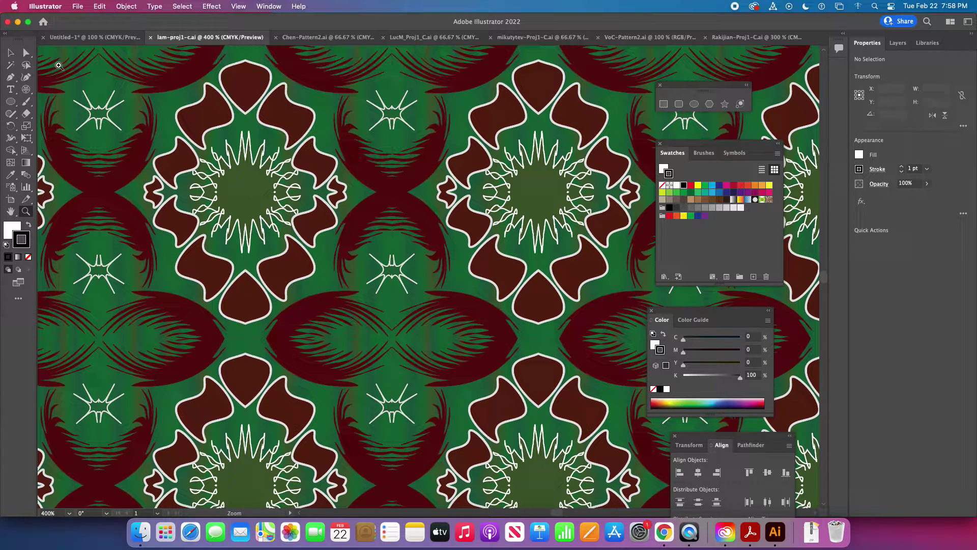
pyautogui.click(26, 53)
pyautogui.click(121, 180)
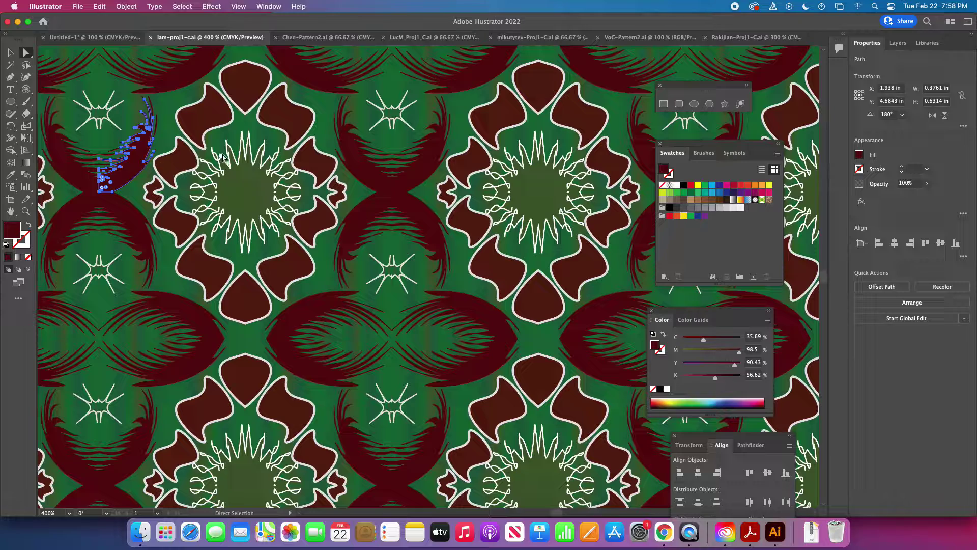
pyautogui.click(176, 114)
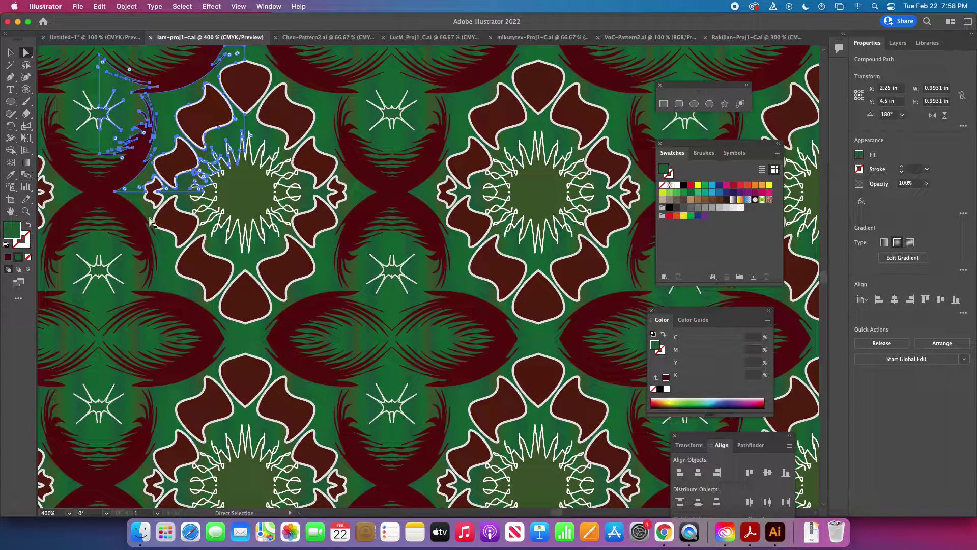
# - Clear the path selection and review the whole green and maroon pattern on its artboard at 100%
pyautogui.press('super')
pyautogui.press('super+0')
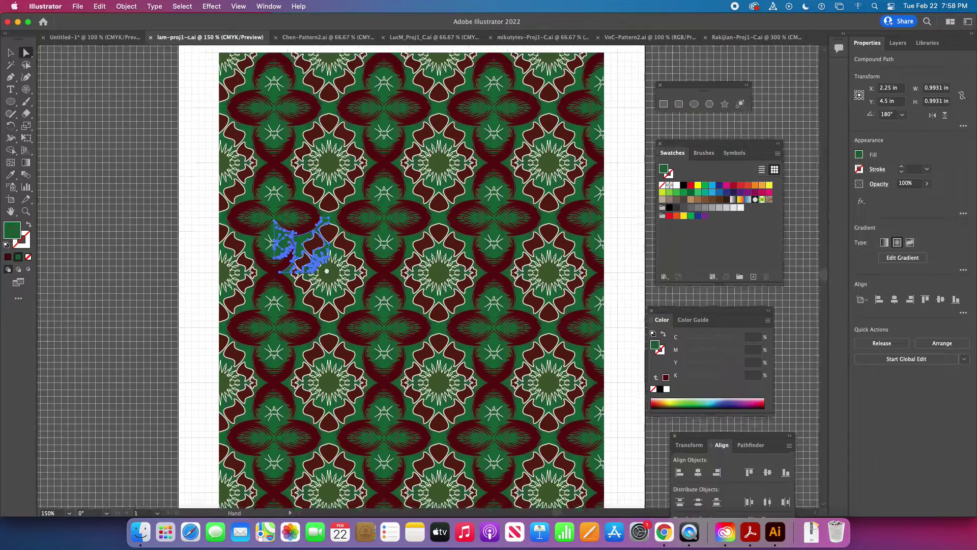
pyautogui.moveTo(327, 271); pyautogui.dragTo(299, 251)
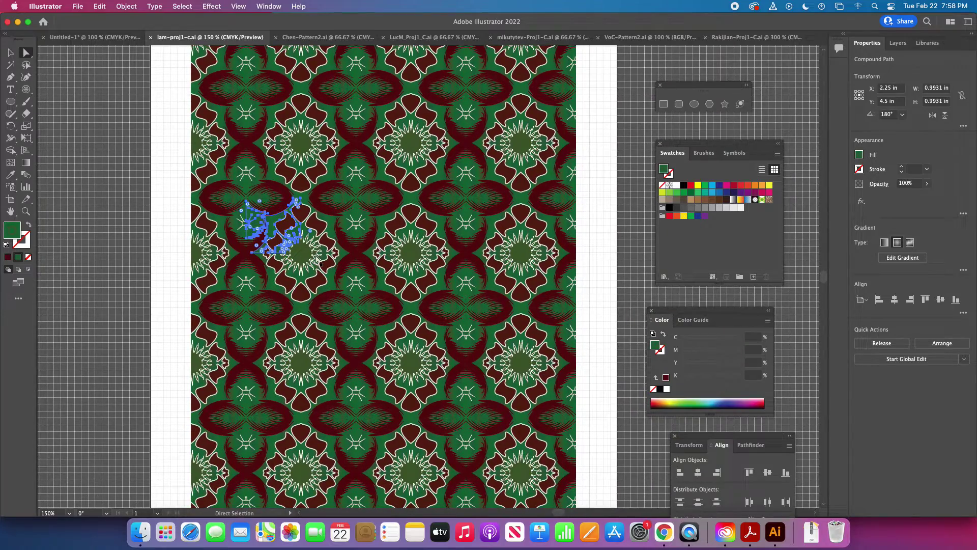
pyautogui.press('super+minus')
pyautogui.moveTo(370, 299); pyautogui.dragTo(280, 303)
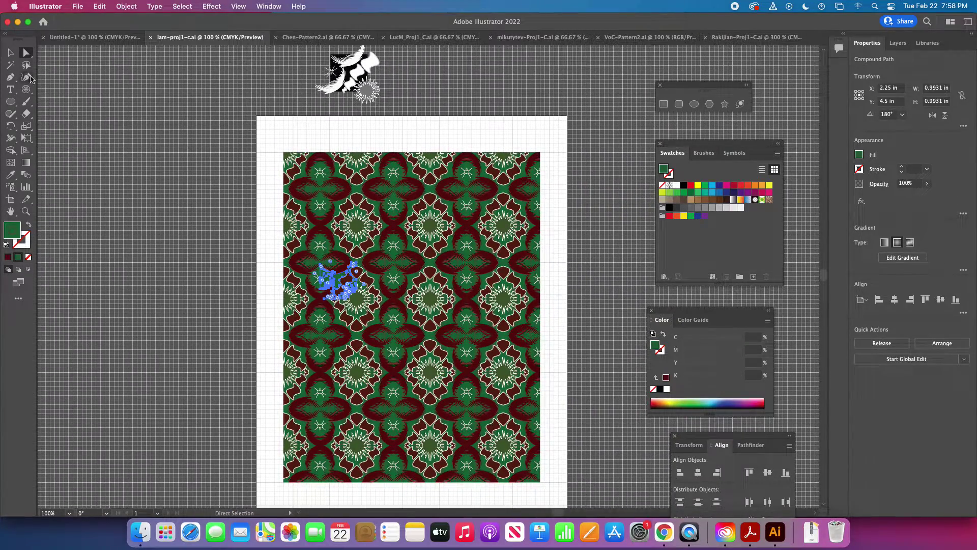
pyautogui.press('v')
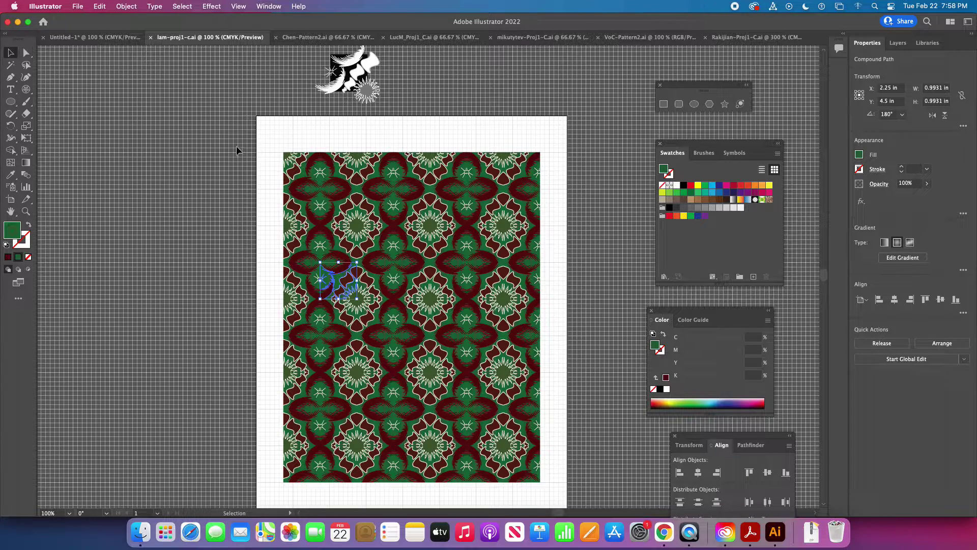
pyautogui.click(315, 178)
pyautogui.click(240, 165)
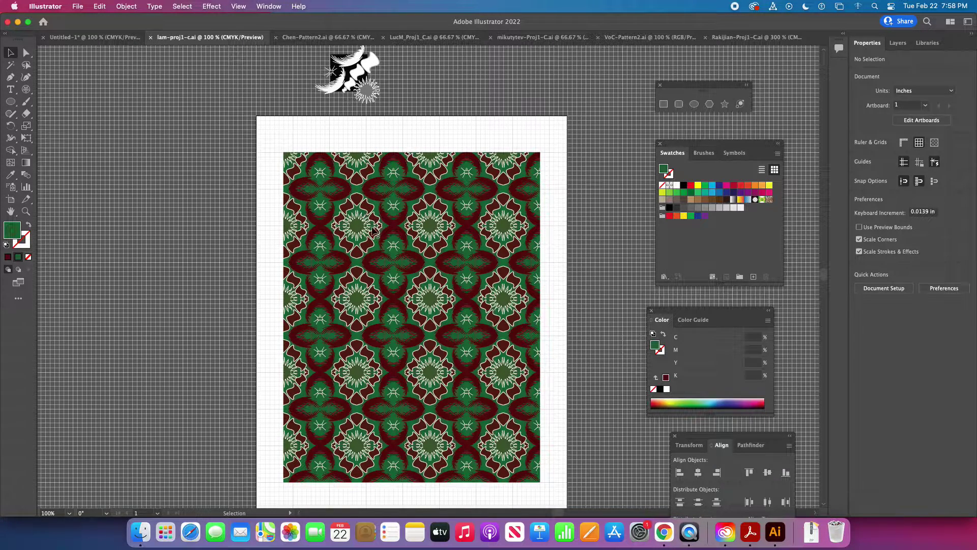
pyautogui.press('space')
pyautogui.moveTo(421, 262); pyautogui.dragTo(395, 235)
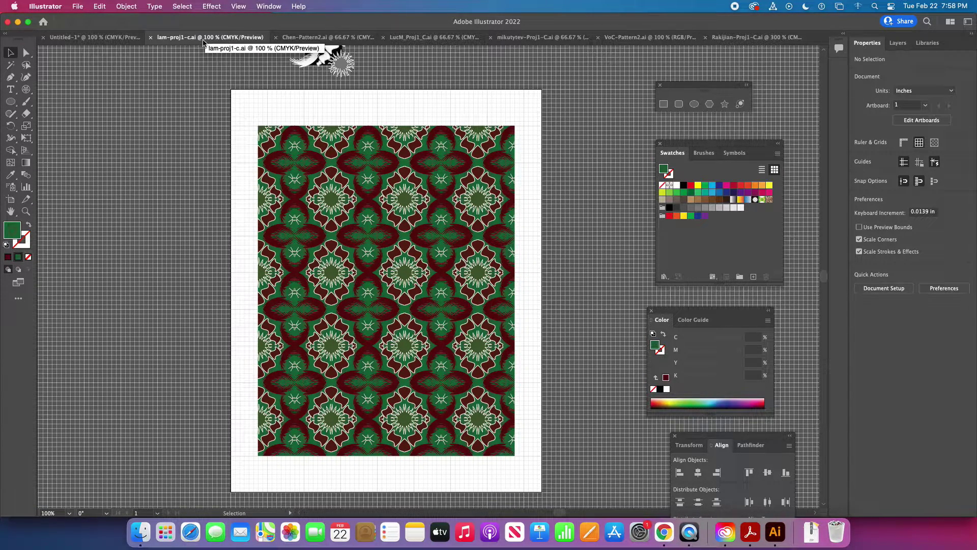
# - Switch to the coral and mint pattern document and examine its repeat up close at 200%
pyautogui.click(315, 40)
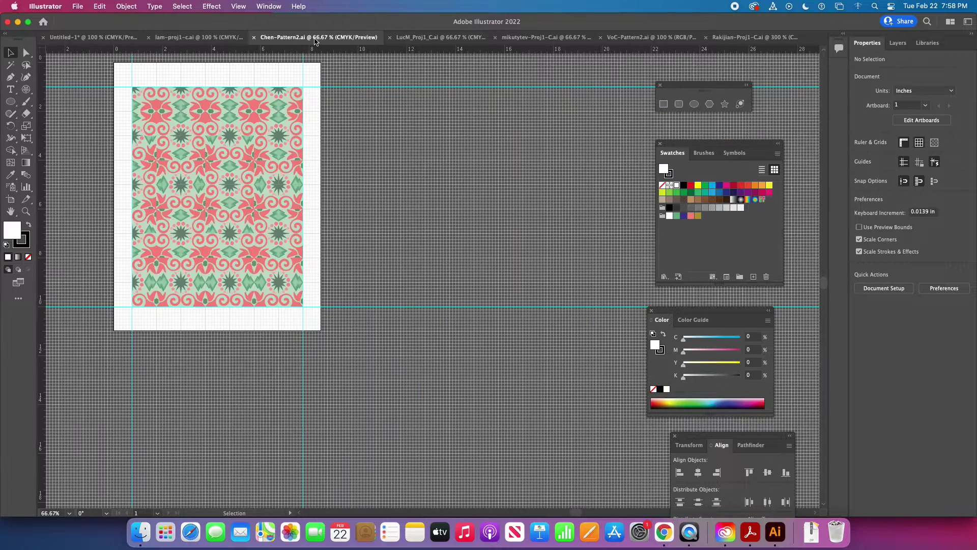
pyautogui.click(25, 212)
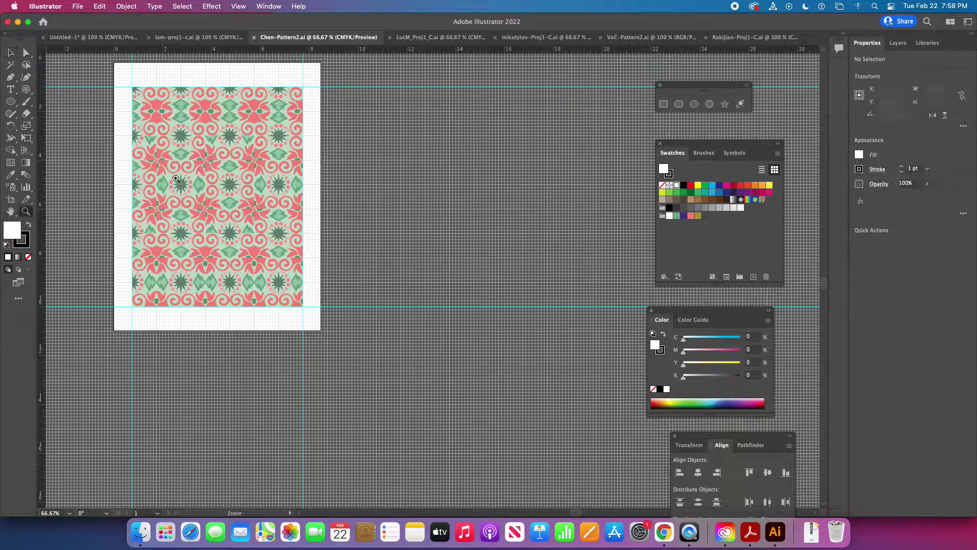
pyautogui.click(220, 185)
pyautogui.click(455, 319)
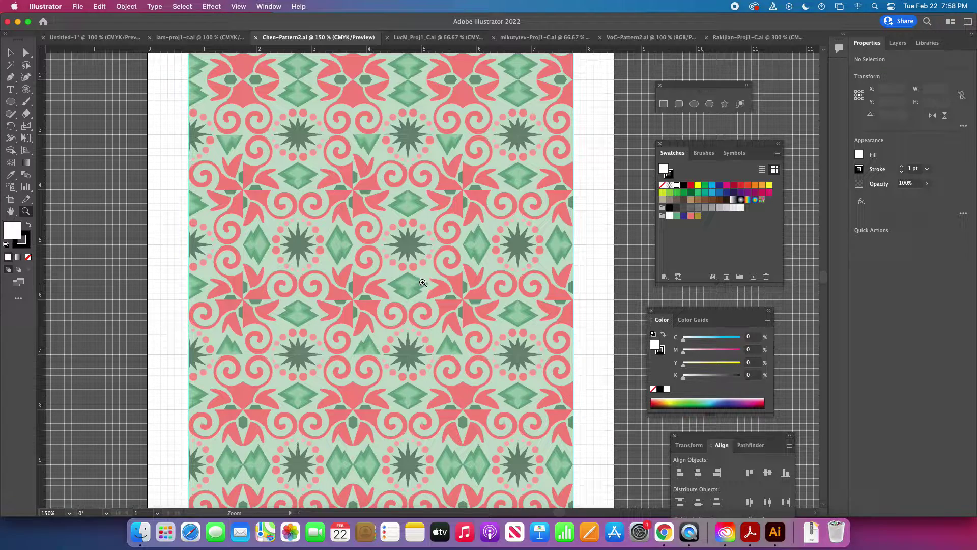
pyautogui.keyDown('alt'); pyautogui.click(457, 257); pyautogui.keyUp('alt')
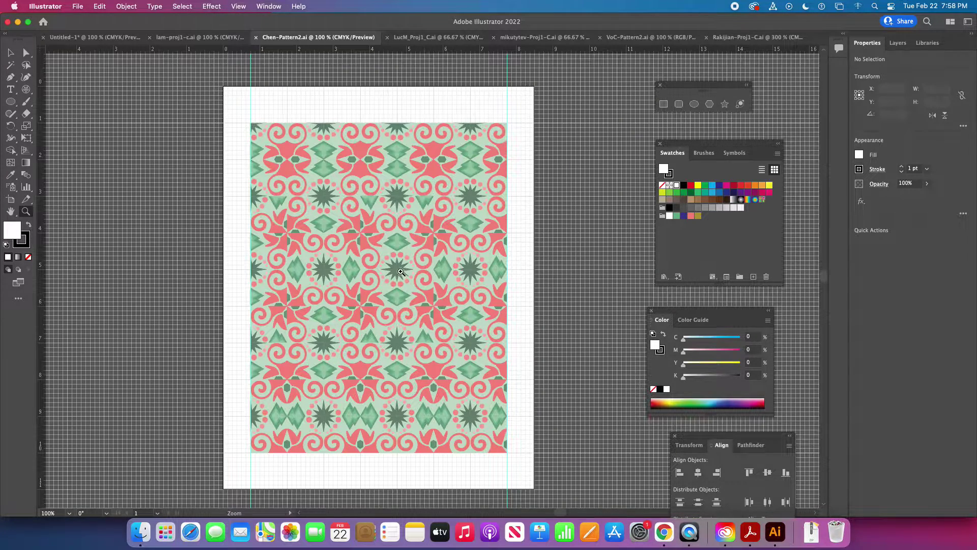
pyautogui.click(401, 283)
pyautogui.click(390, 224)
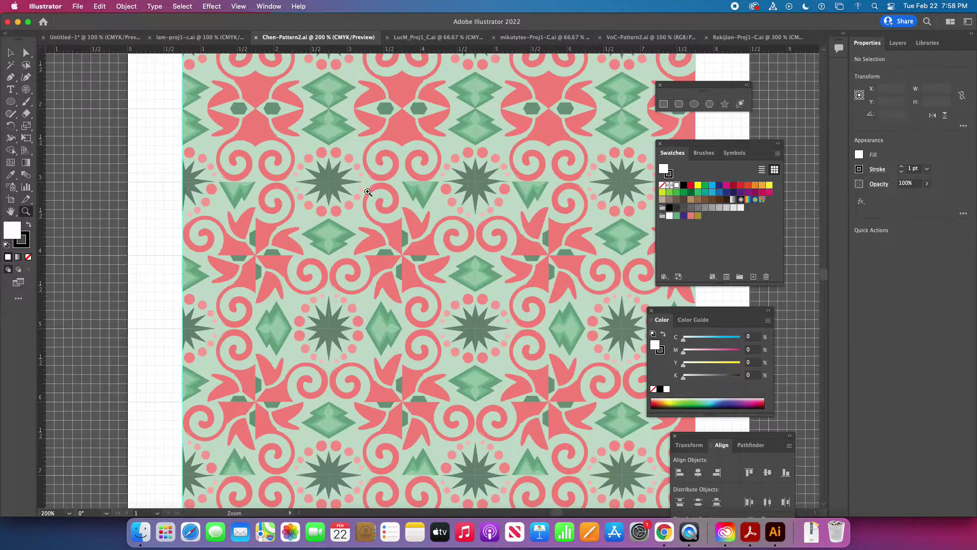
pyautogui.moveTo(355, 173); pyautogui.dragTo(300, 260)
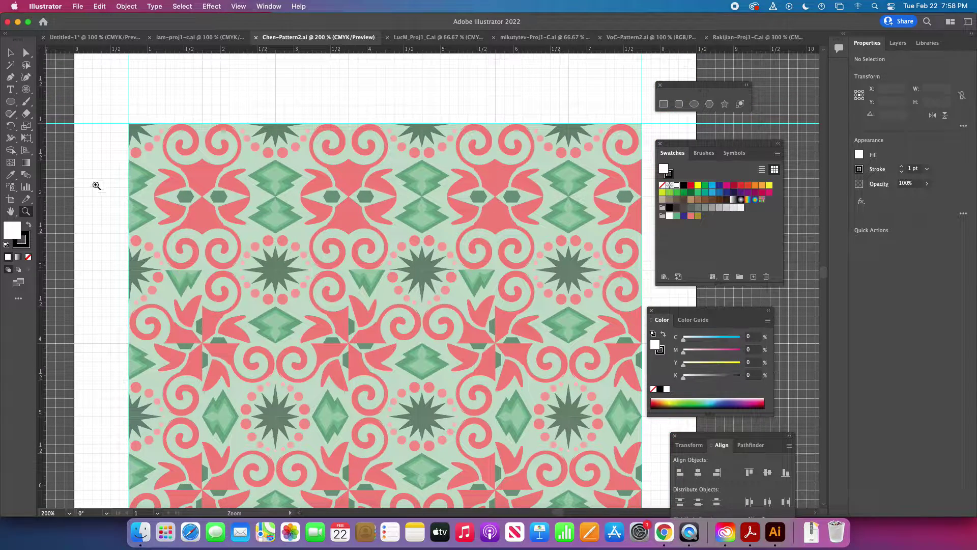
# - Select a coral scroll shape and a mint background shape to inspect their paths, deselect them, and examine the repeat's lower rows
pyautogui.press('a')
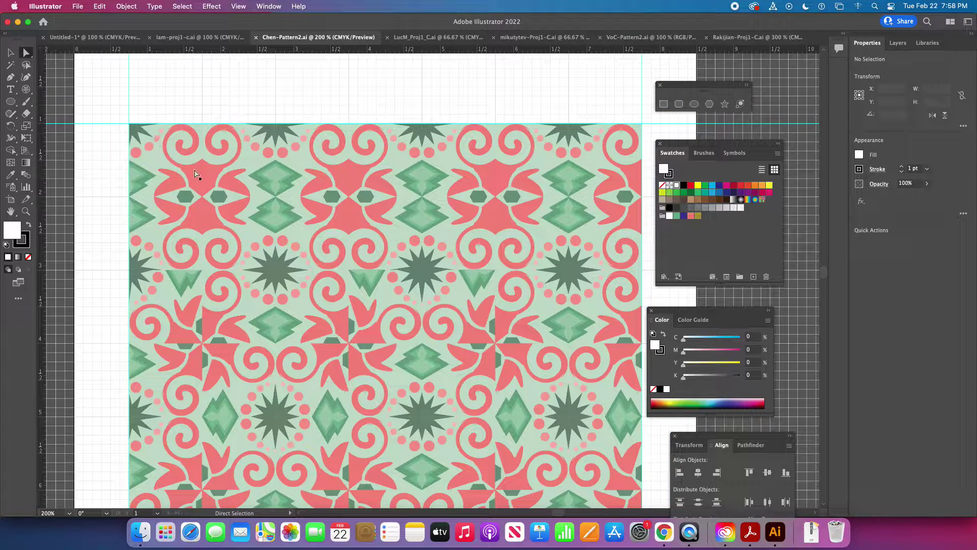
pyautogui.click(195, 174)
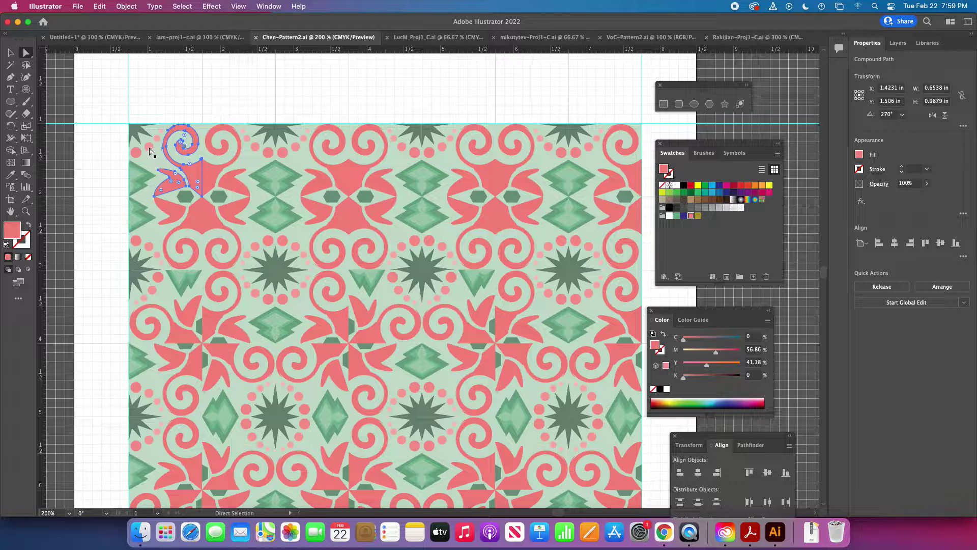
pyautogui.click(271, 175)
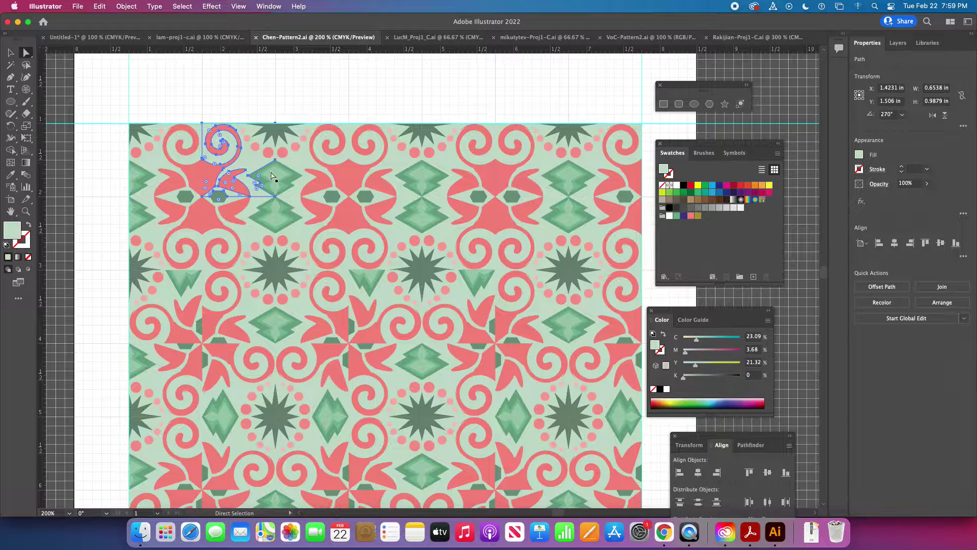
pyautogui.click(354, 92)
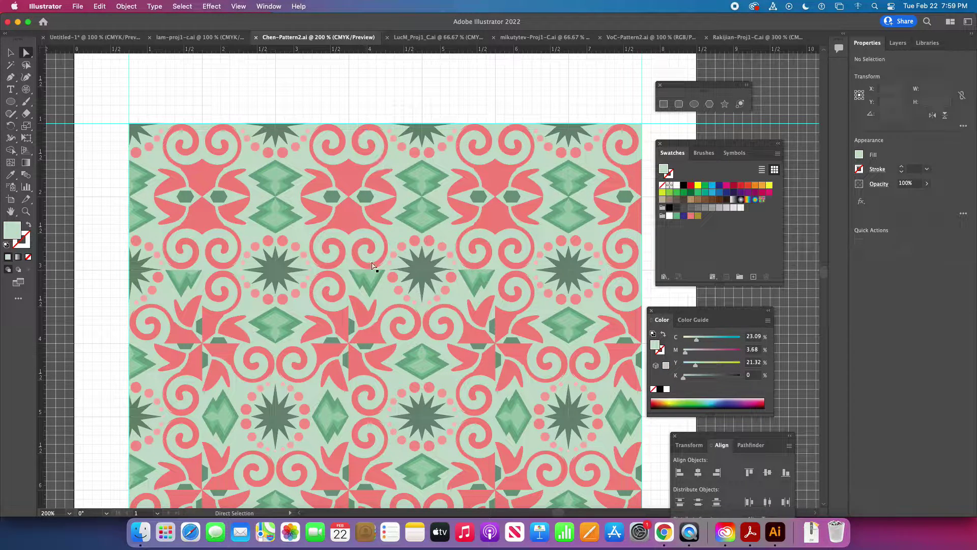
pyautogui.moveTo(392, 246); pyautogui.dragTo(367, 216)
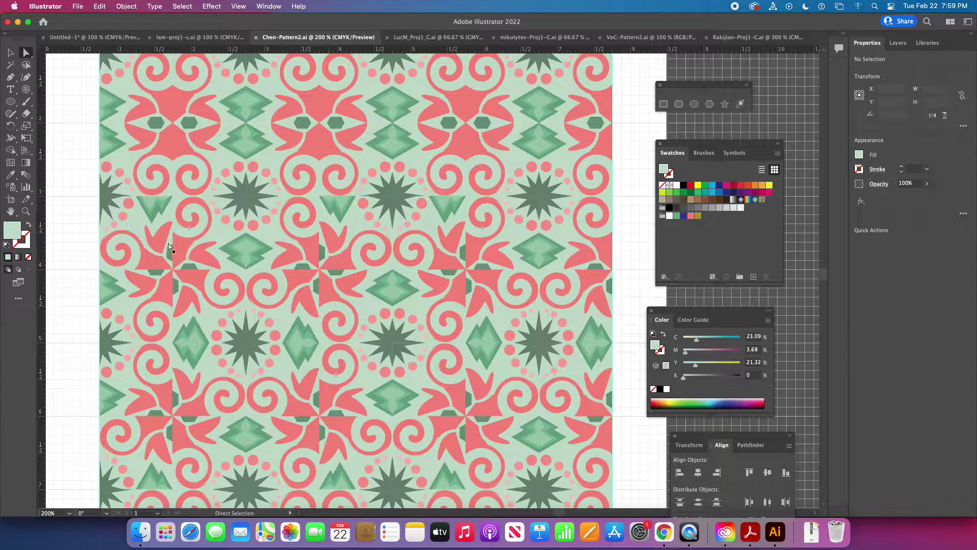
pyautogui.moveTo(252, 239); pyautogui.dragTo(302, 156)
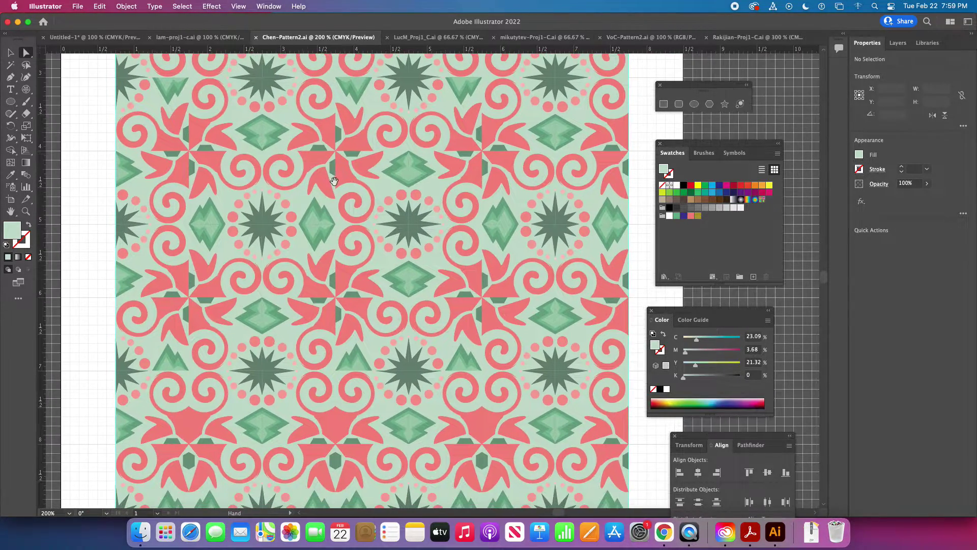
# - Switch to the black, red and blue pattern document and examine its motifs up close at 300%
pyautogui.click(439, 38)
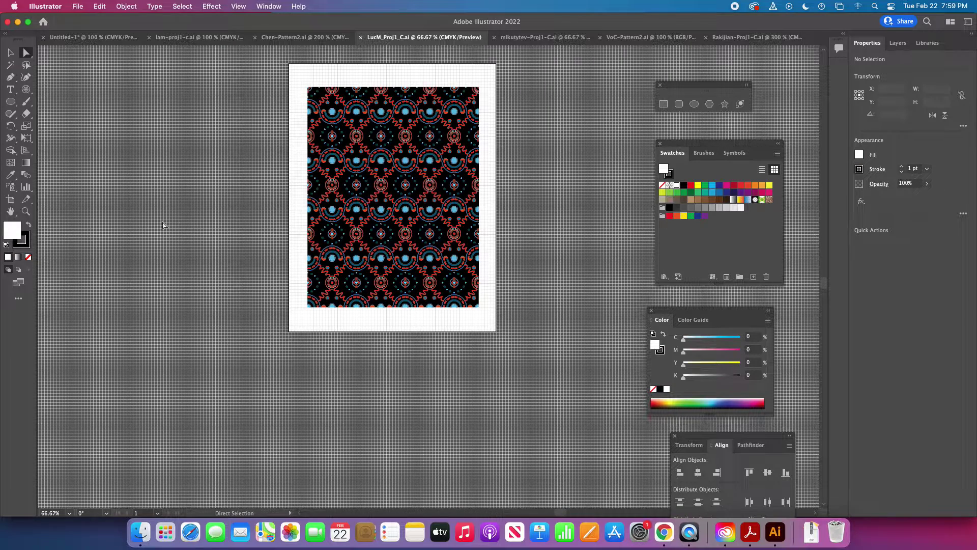
pyautogui.click(28, 215)
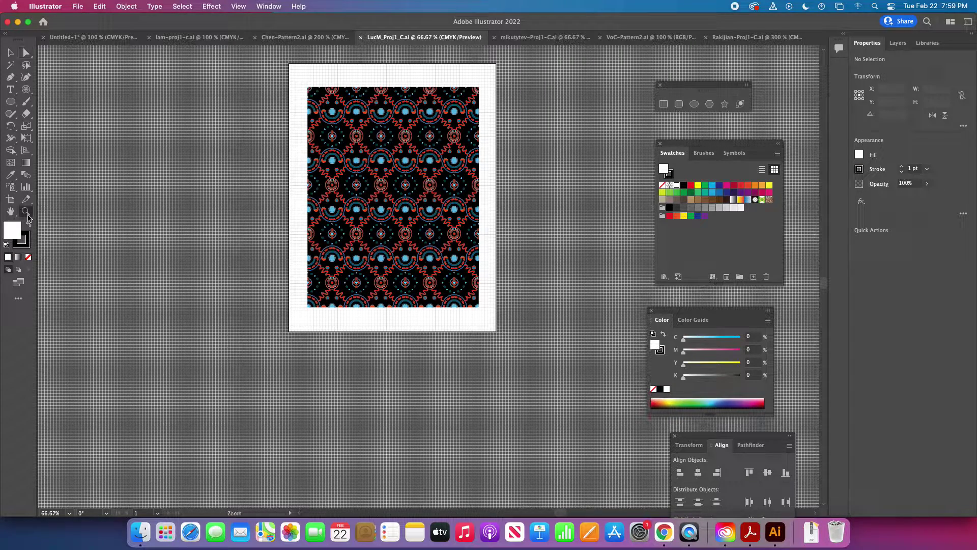
pyautogui.click(423, 189)
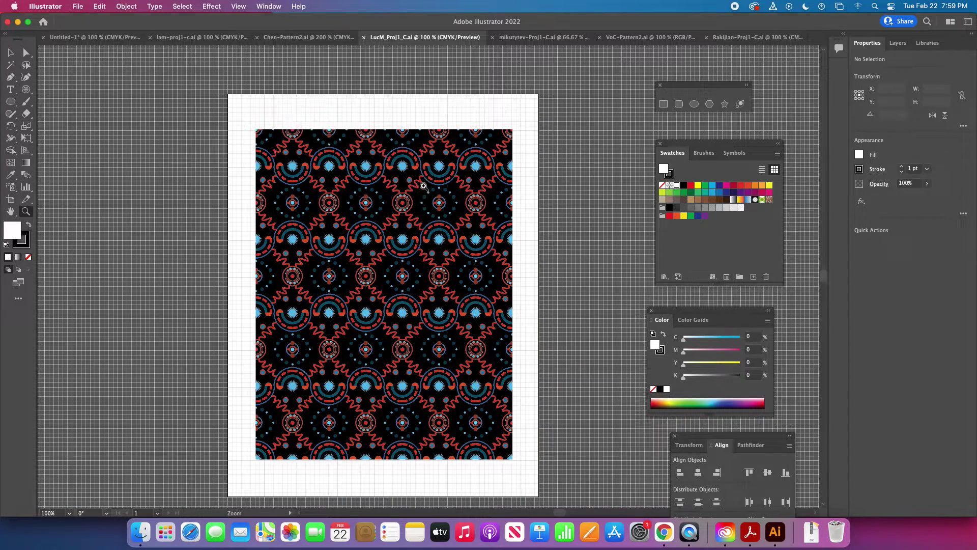
pyautogui.click(422, 285)
pyautogui.click(427, 229)
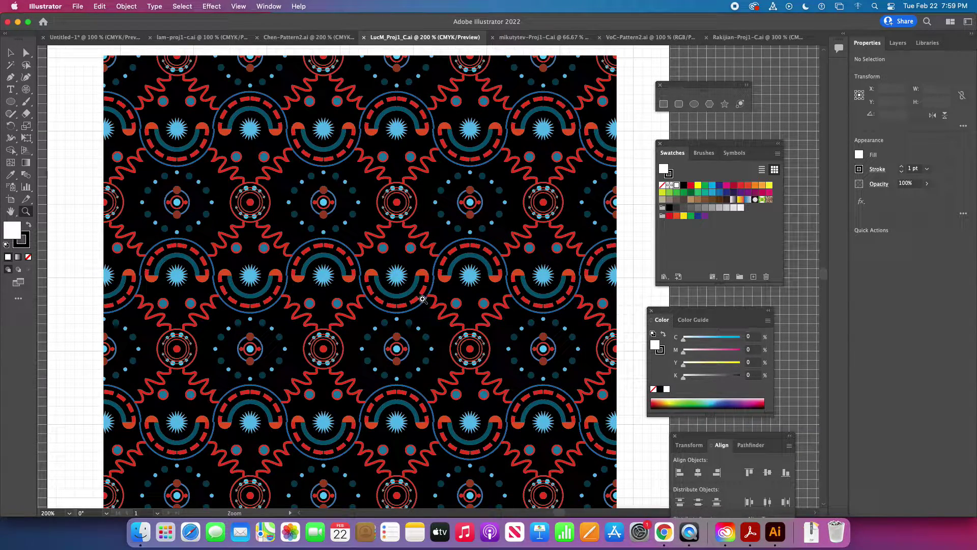
pyautogui.click(355, 144)
# - Check the black, red and blue pattern's upper edge and corner, and review the wider repeat at 150%
pyautogui.scroll(5, 344, 166)
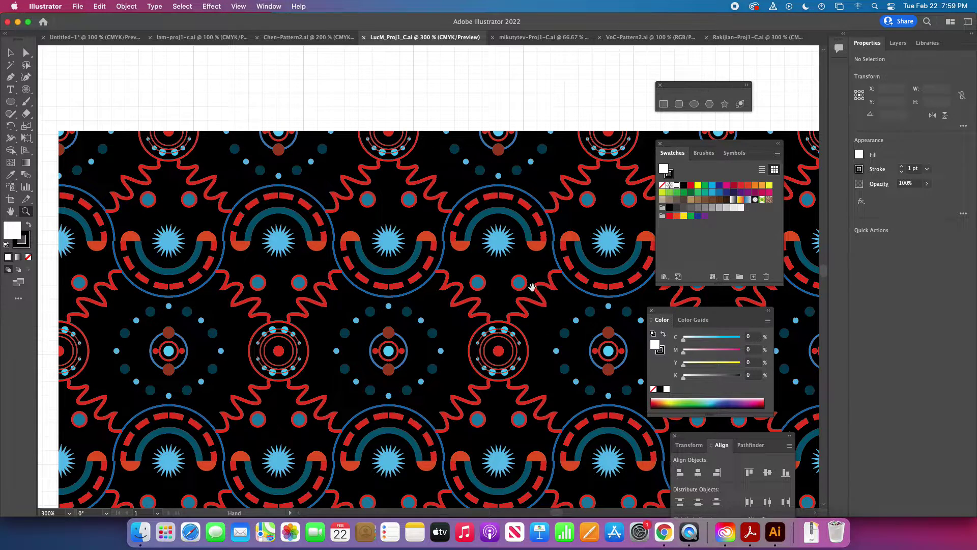
pyautogui.hscroll(10, 532, 283)
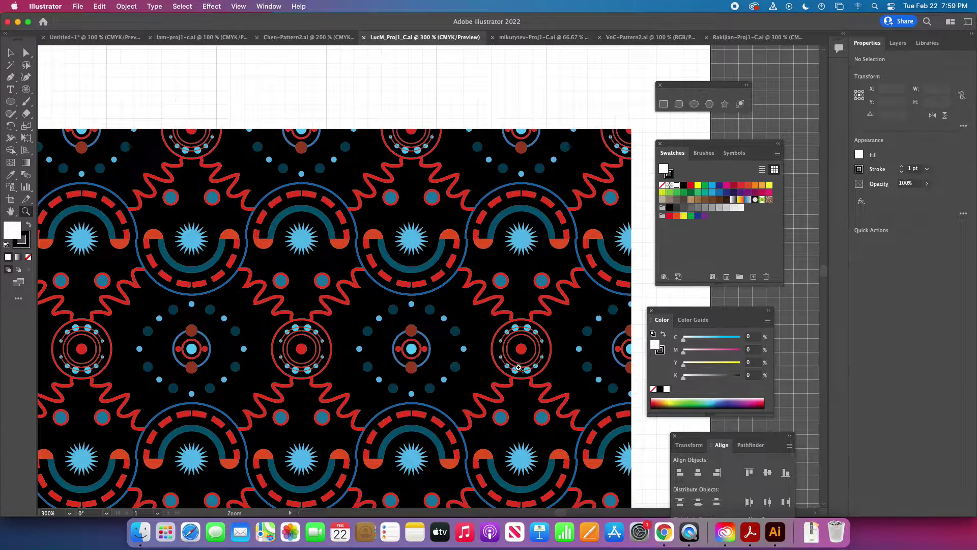
pyautogui.keyDown('alt'); pyautogui.click(484, 385); pyautogui.keyUp('alt')
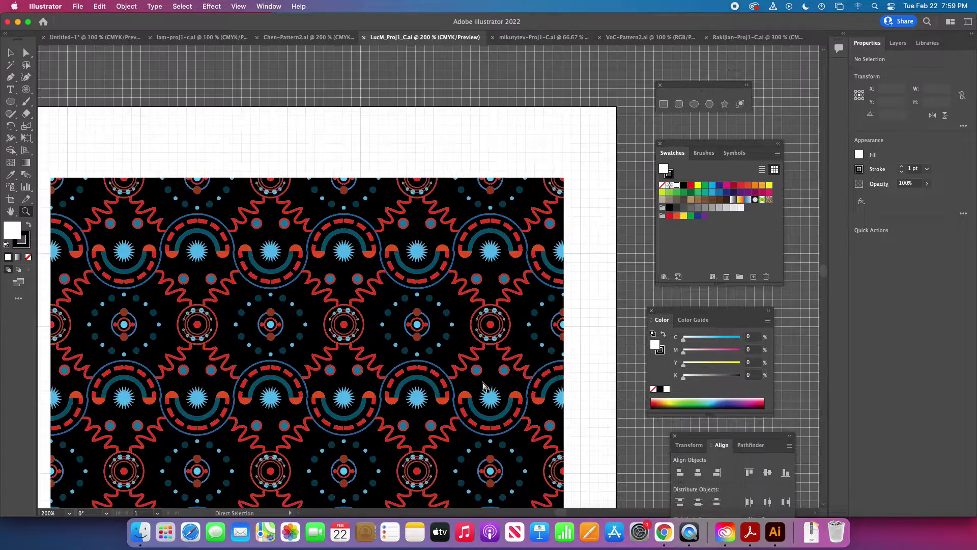
pyautogui.keyDown('alt'); pyautogui.click(484, 385); pyautogui.keyUp('alt')
pyautogui.moveTo(397, 420); pyautogui.dragTo(417, 274)
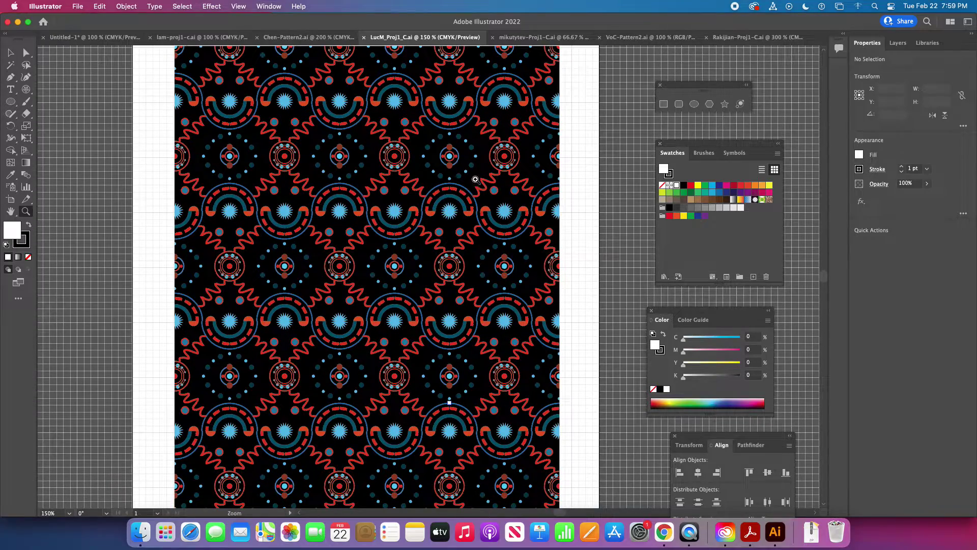
# - Switch to the purple and yellow pattern document and examine its gradient motifs up close at 300%
pyautogui.click(519, 38)
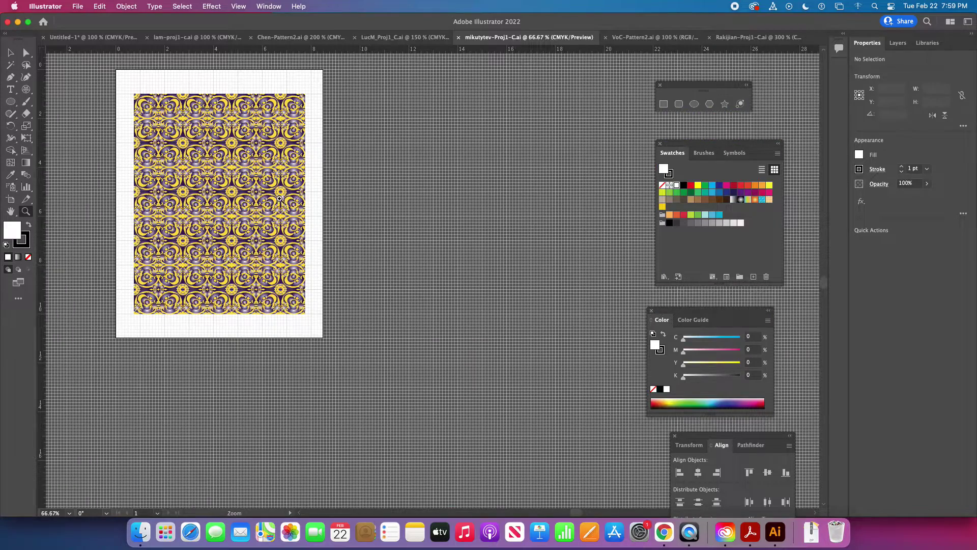
pyautogui.click(233, 189)
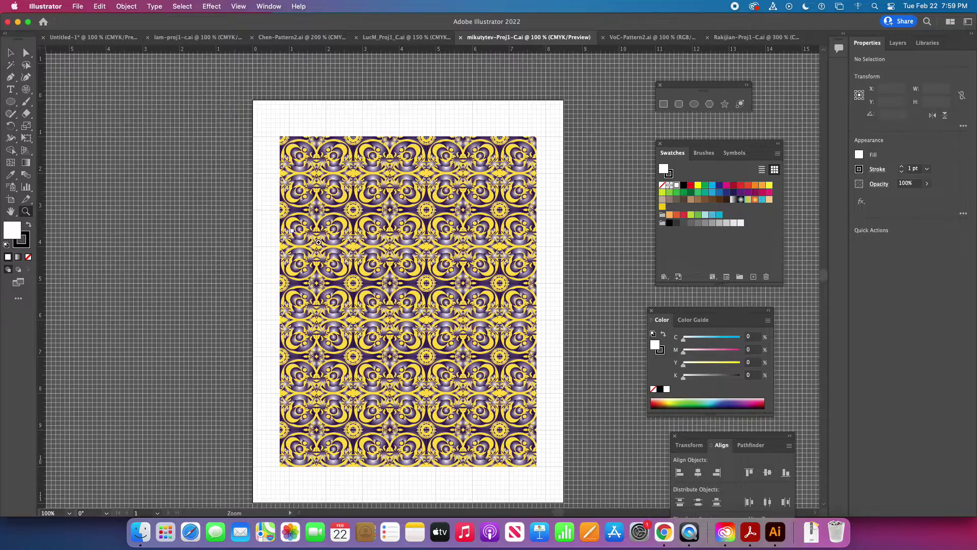
pyautogui.click(464, 269)
pyautogui.click(393, 254)
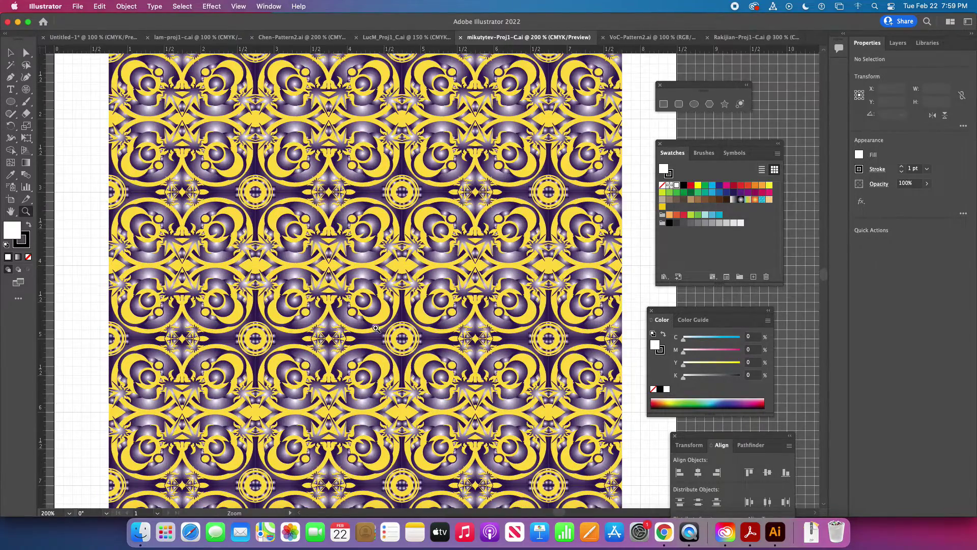
pyautogui.click(380, 281)
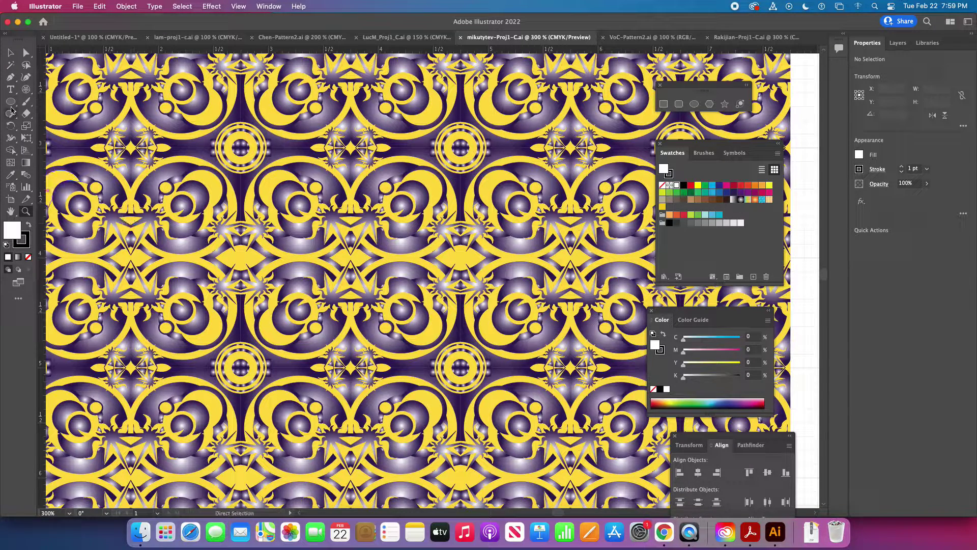
# - Select a yellow scroll shape to inspect its path and fill, and compare its color with the color wheel document
pyautogui.click(26, 53)
pyautogui.click(153, 159)
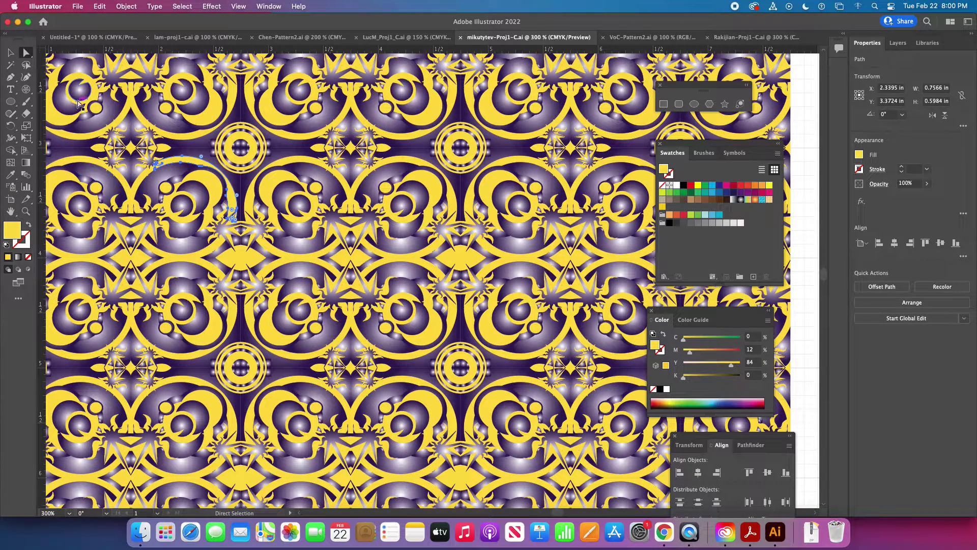
pyautogui.click(85, 38)
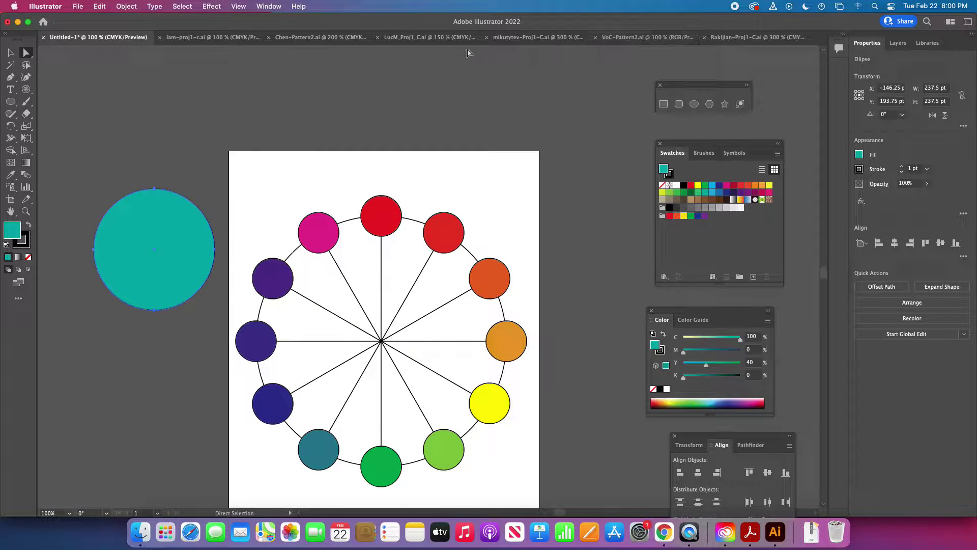
pyautogui.click(521, 41)
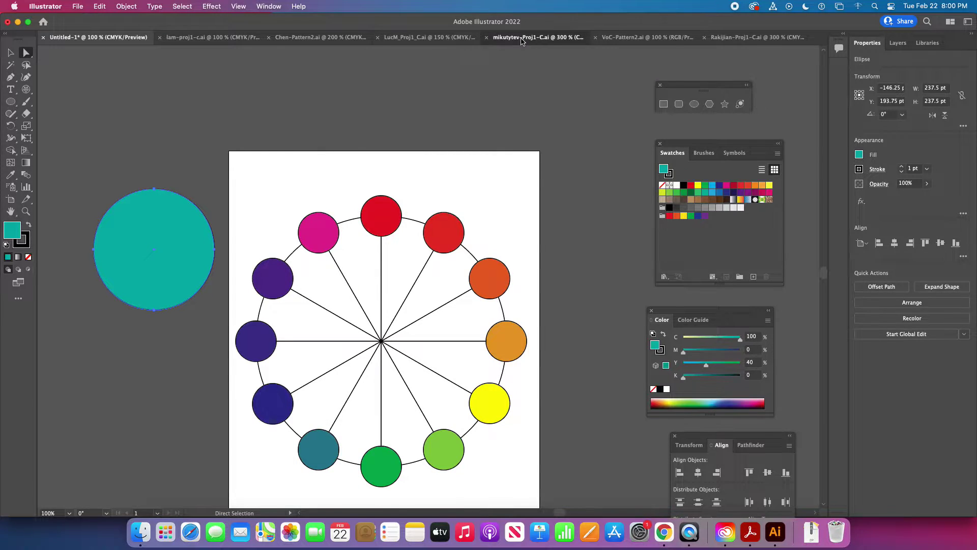
# - Select a purple gradient shape, inspect the dark end stop of its radial gradient, and deselect the shape
pyautogui.click(408, 160)
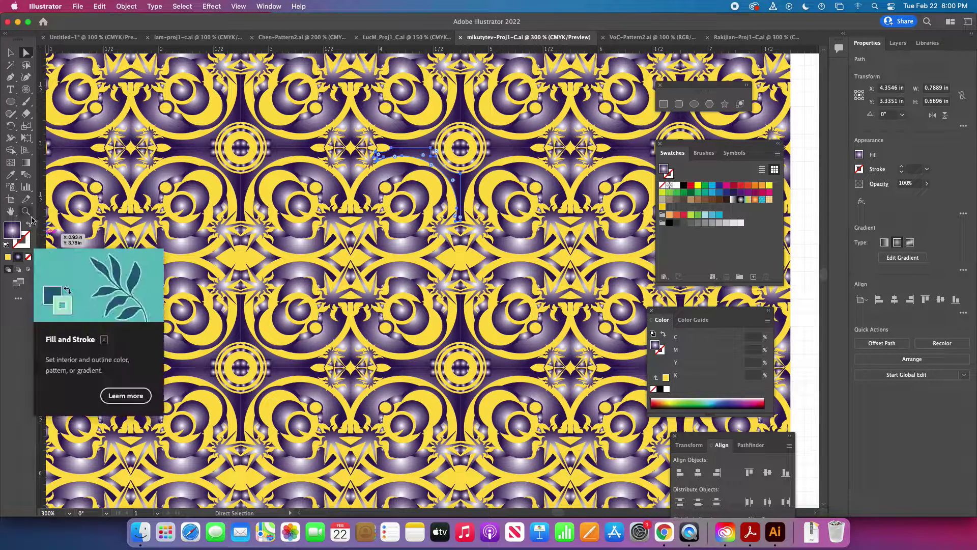
pyautogui.click(268, 7)
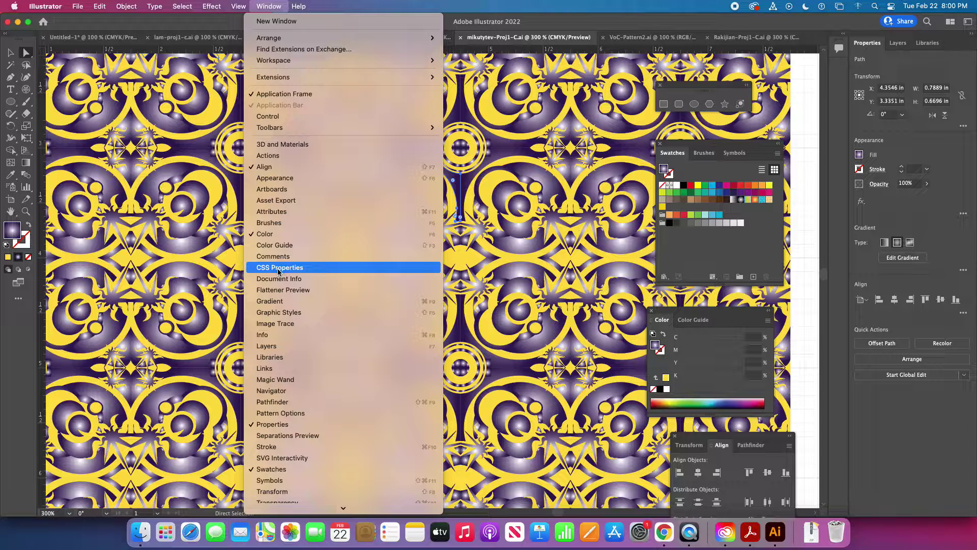
pyautogui.click(279, 301)
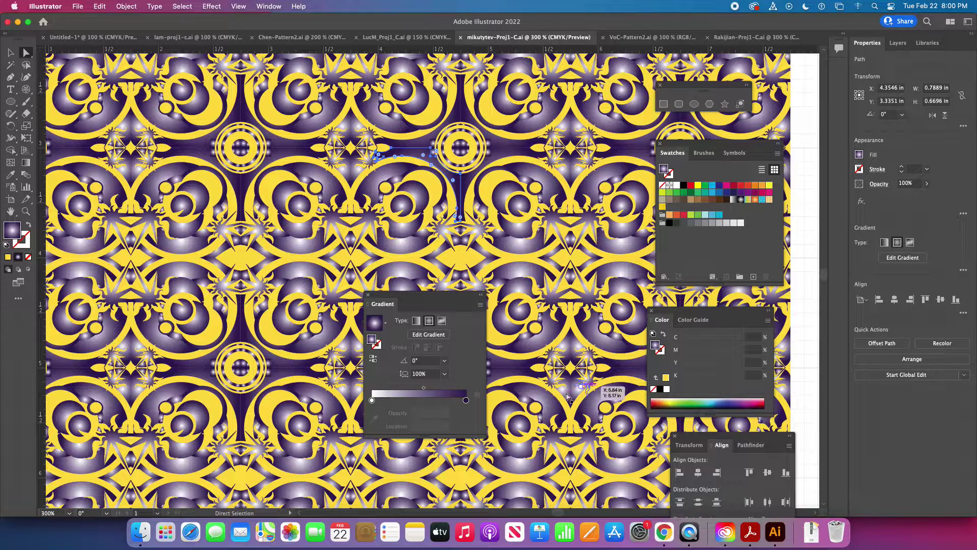
pyautogui.click(466, 401)
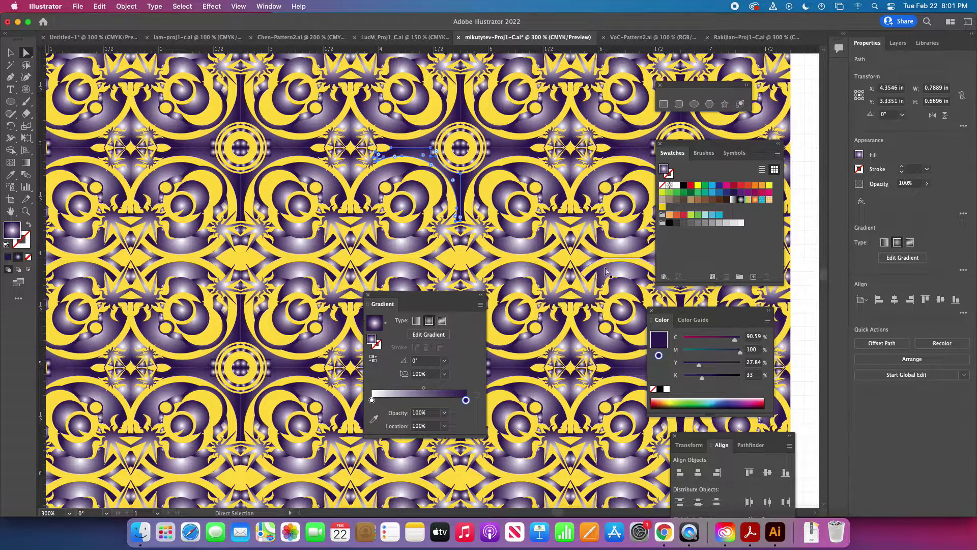
pyautogui.click(807, 315)
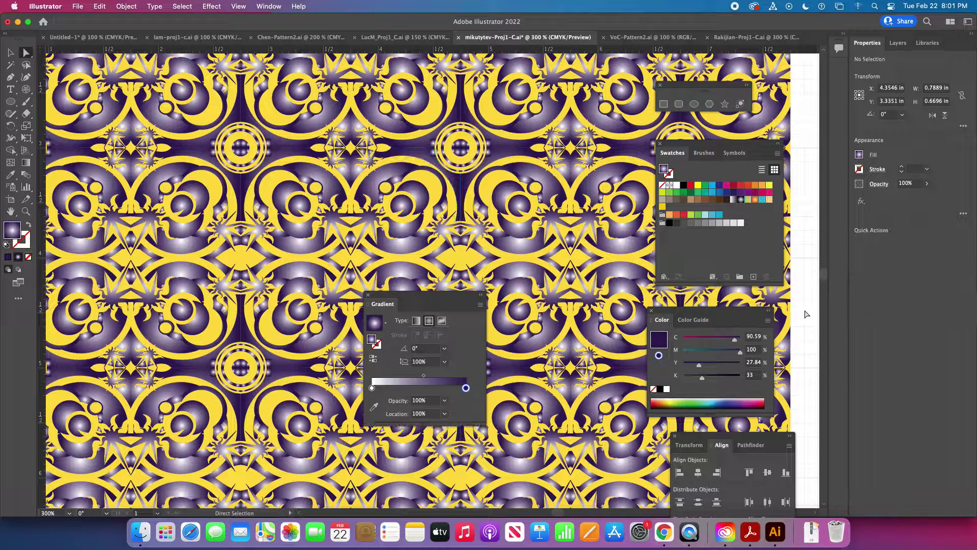
# - Inspect the dark purple fill in the Color Picker, cancel without changes, and move the gradient settings lower over the pattern
pyautogui.click(8, 260)
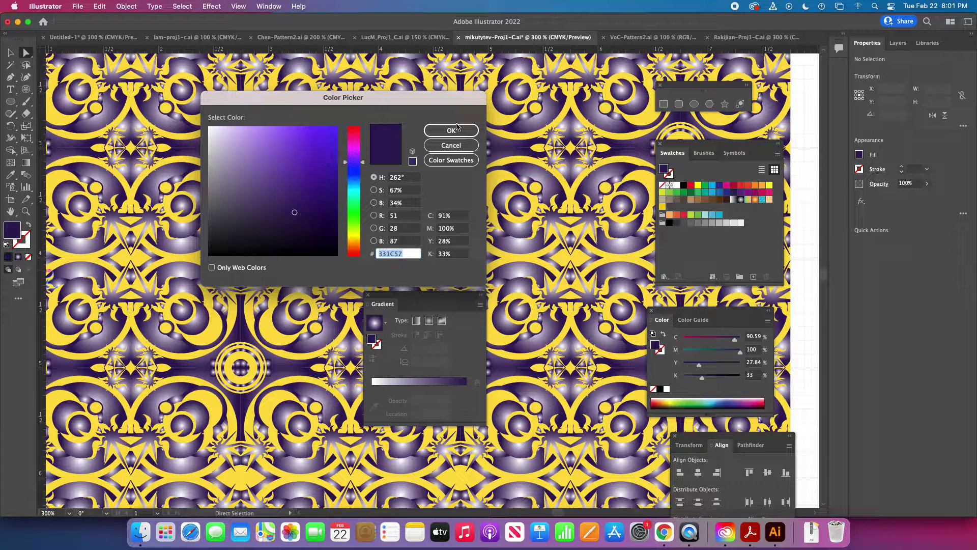
pyautogui.click(466, 147)
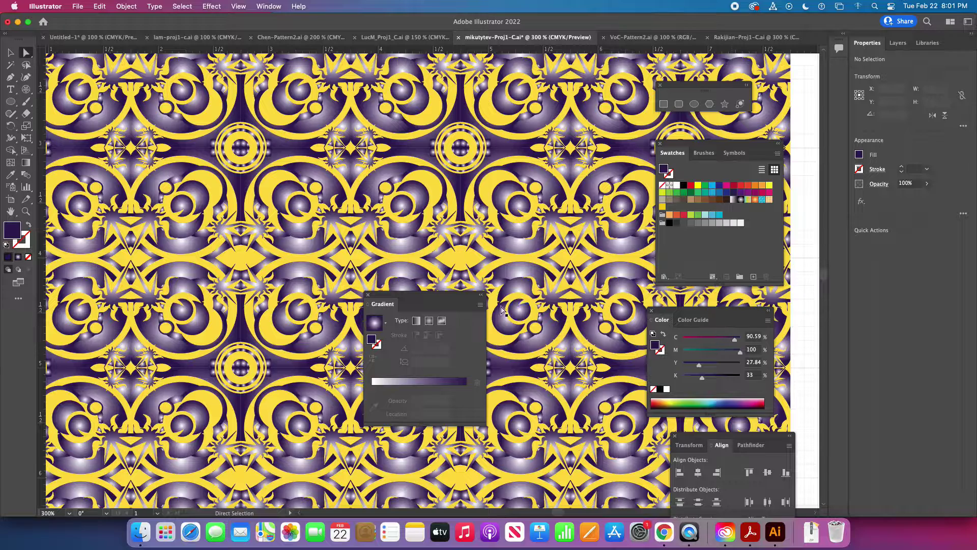
pyautogui.moveTo(454, 299); pyautogui.dragTo(561, 398)
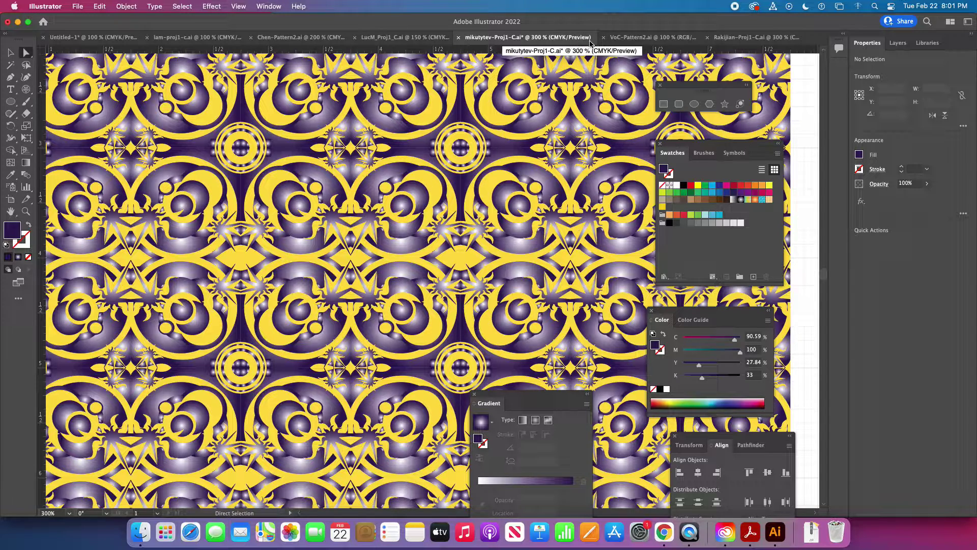
# - Switch to the red and green pattern document and examine its swirl motifs at 400%, moving the gradient settings out of the way
pyautogui.click(638, 41)
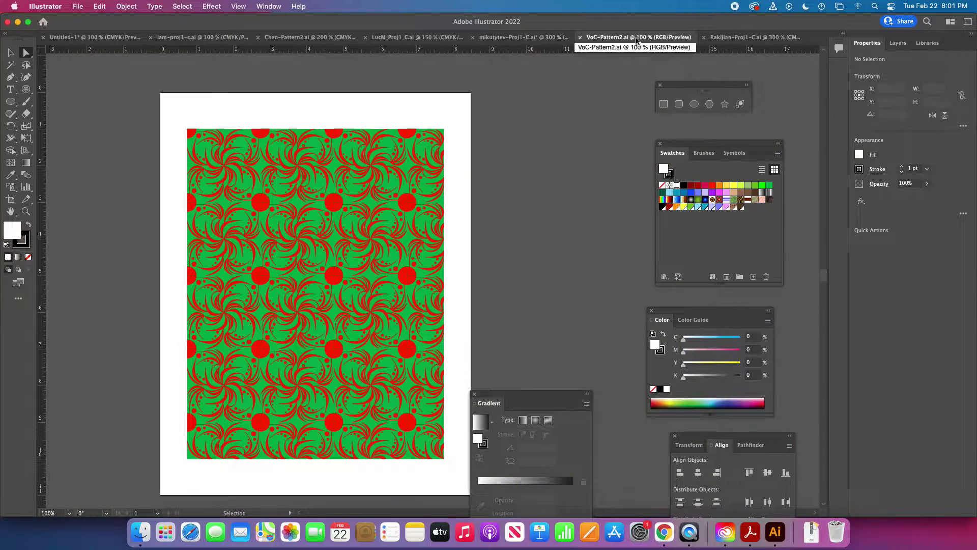
pyautogui.press('a')
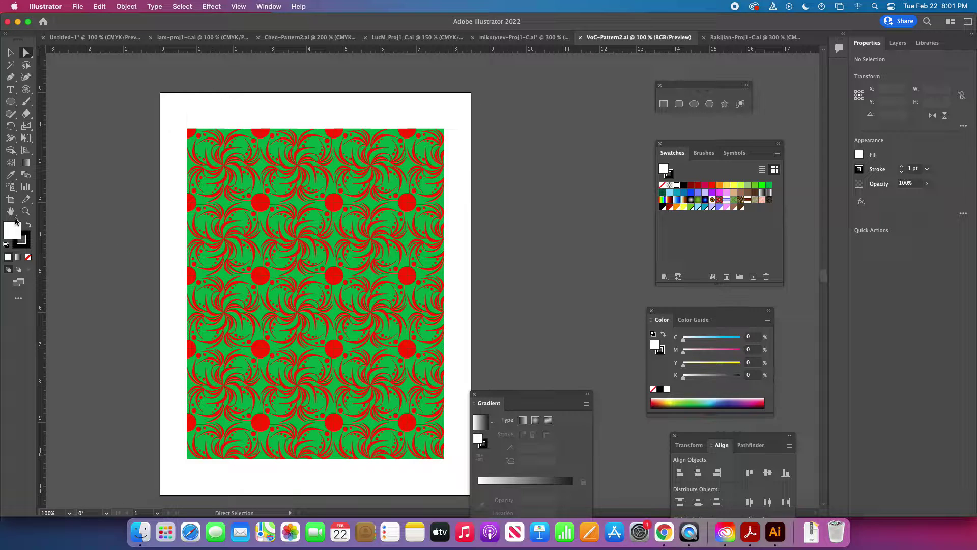
pyautogui.click(26, 211)
pyautogui.click(345, 283)
pyautogui.click(436, 271)
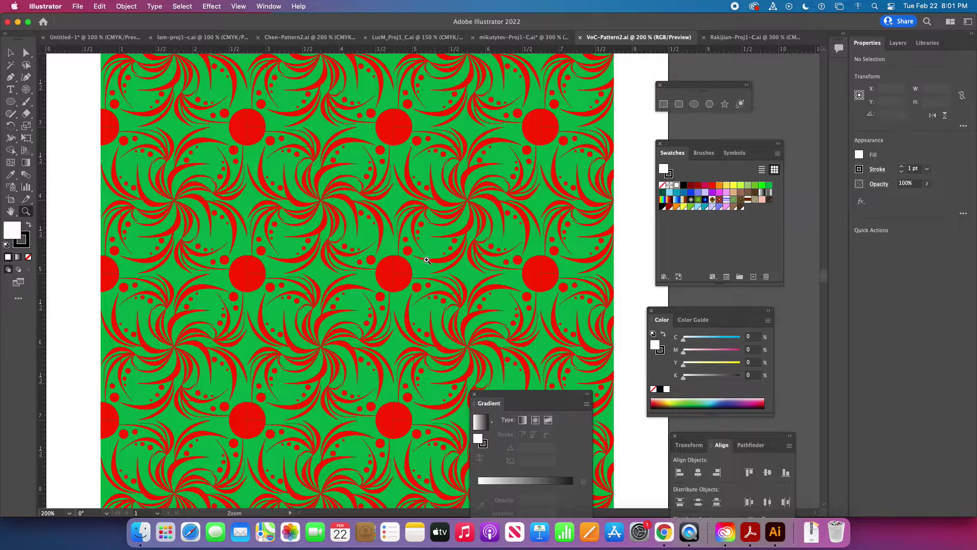
pyautogui.click(428, 260)
pyautogui.click(430, 234)
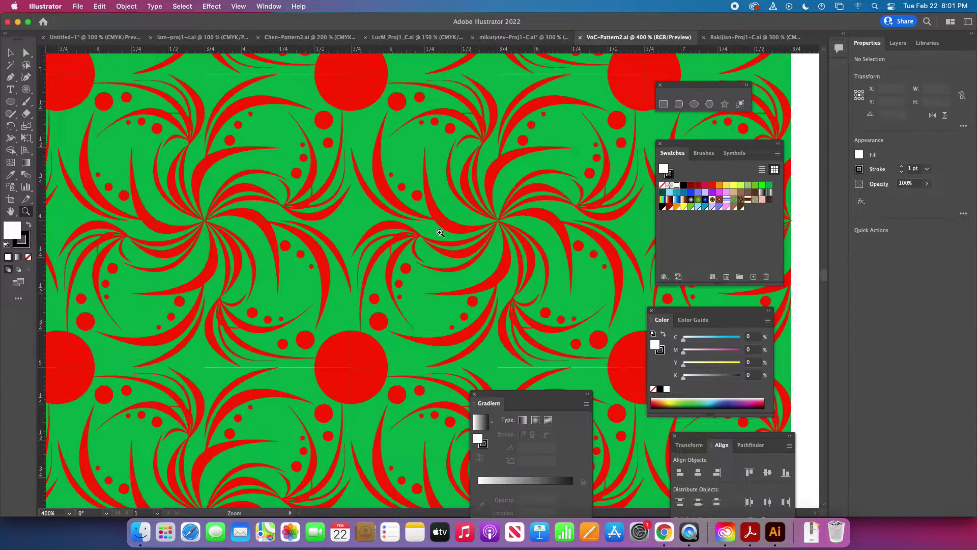
pyautogui.moveTo(498, 399); pyautogui.dragTo(568, 475)
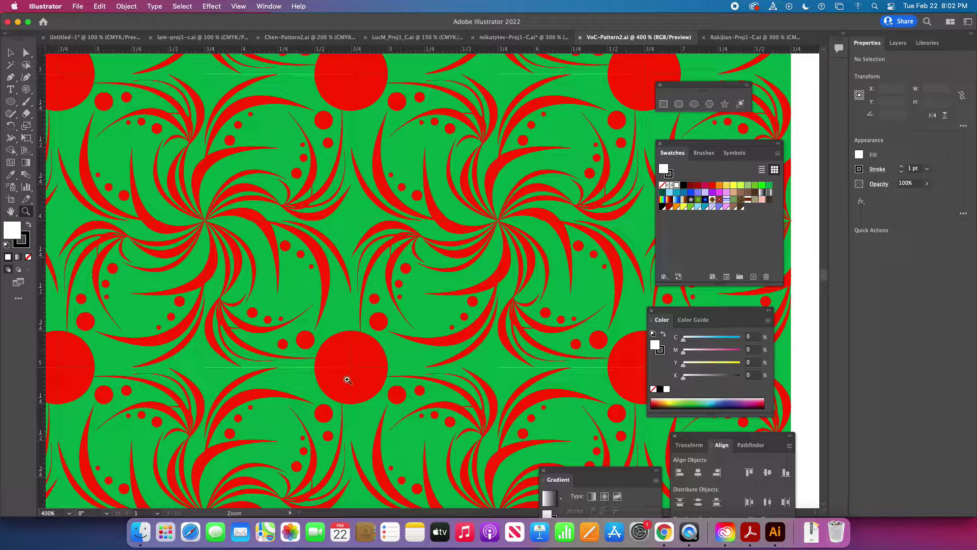
# - Examine the large red circle and surrounding dots of the red and green pattern at 1200%, and review the full artboard at 100%
pyautogui.click(391, 340)
pyautogui.click(413, 358)
pyautogui.click(434, 320)
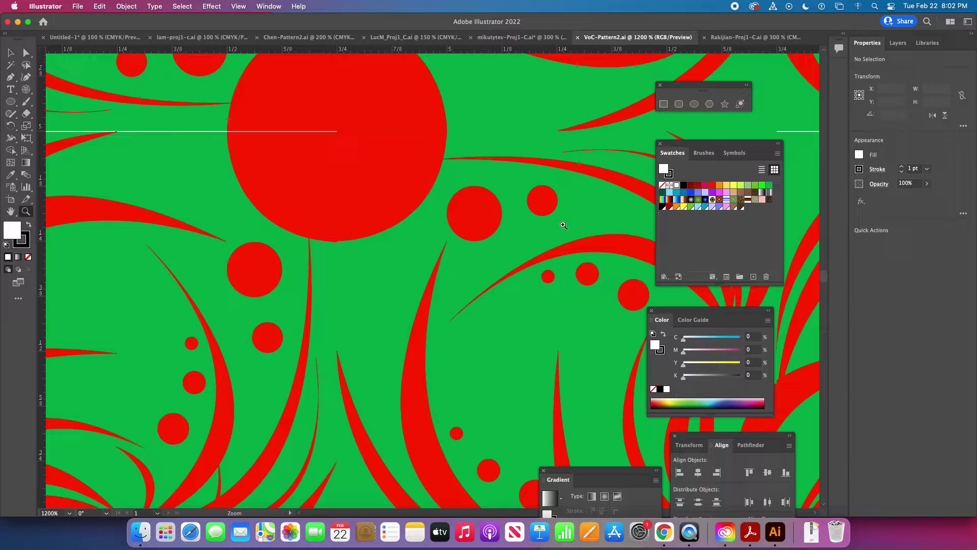
pyautogui.keyDown('alt'); pyautogui.click(528, 174); pyautogui.keyUp('alt')
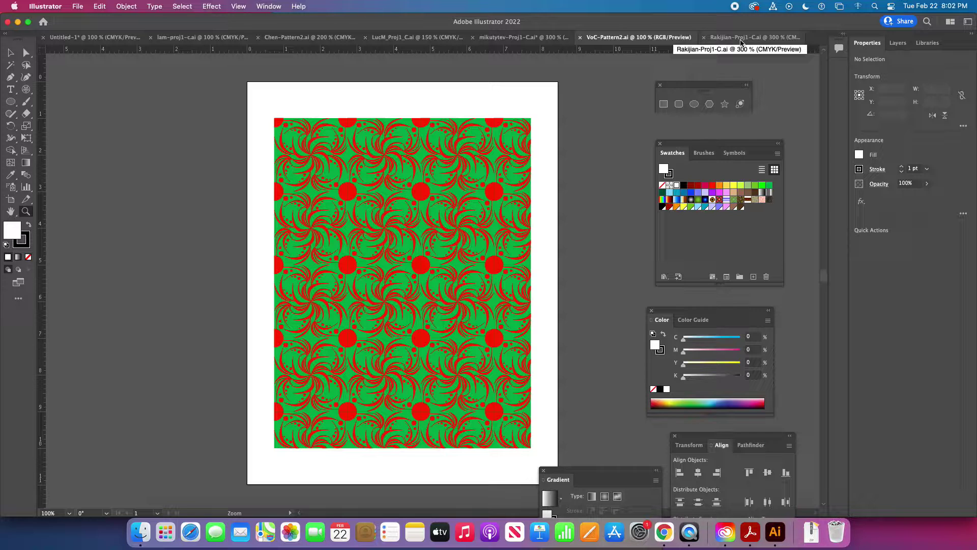
# - Switch to the teal, red and pink pattern document, review the whole repeat at 100%, and examine its upper rows at 200%
pyautogui.click(741, 40)
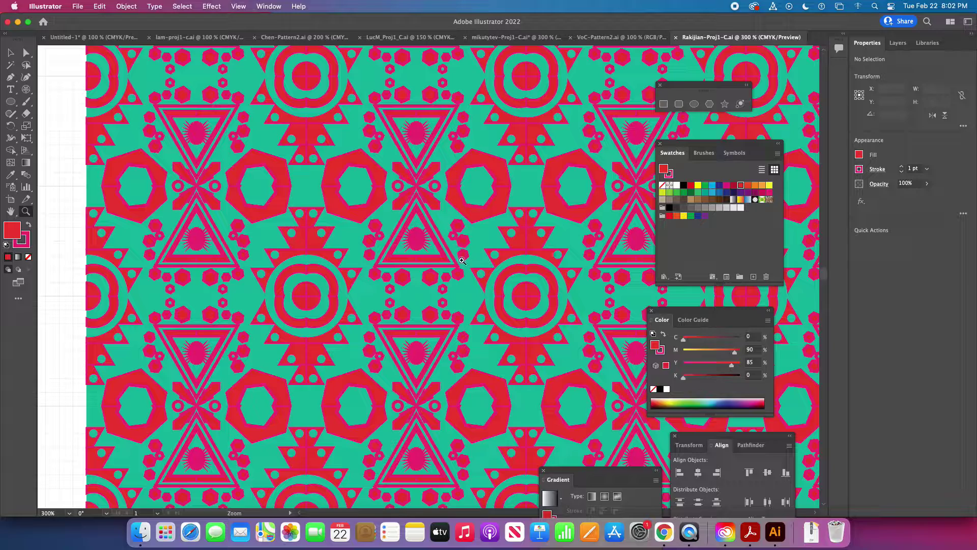
pyautogui.keyDown('alt'); pyautogui.click(497, 262); pyautogui.keyUp('alt')
pyautogui.keyDown('alt'); pyautogui.click(475, 324); pyautogui.keyUp('alt')
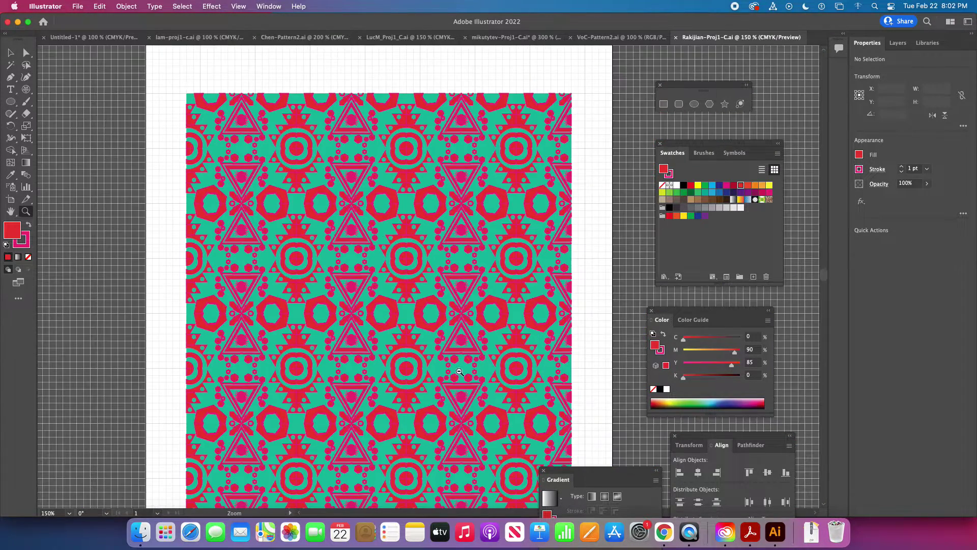
pyautogui.keyDown('alt'); pyautogui.click(453, 372); pyautogui.keyUp('alt')
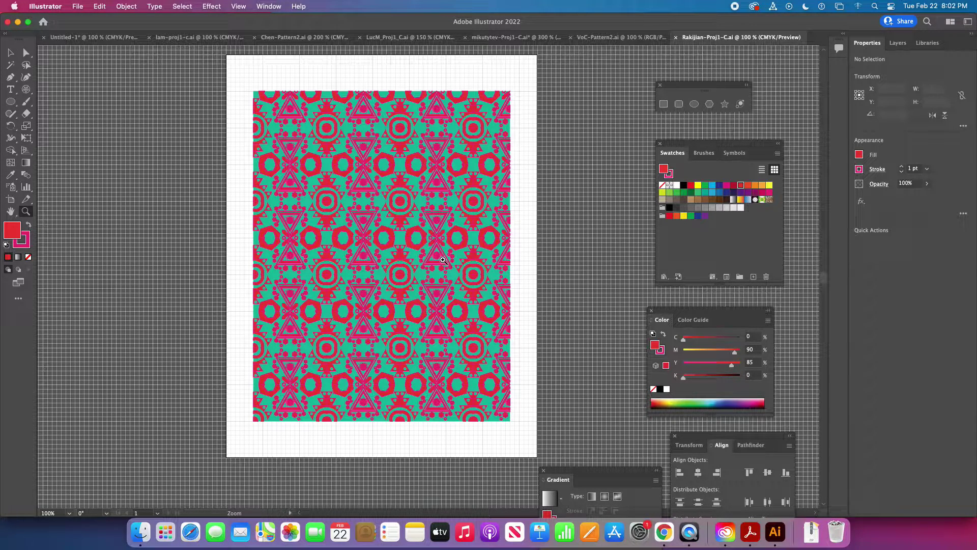
pyautogui.click(443, 261)
pyautogui.click(359, 265)
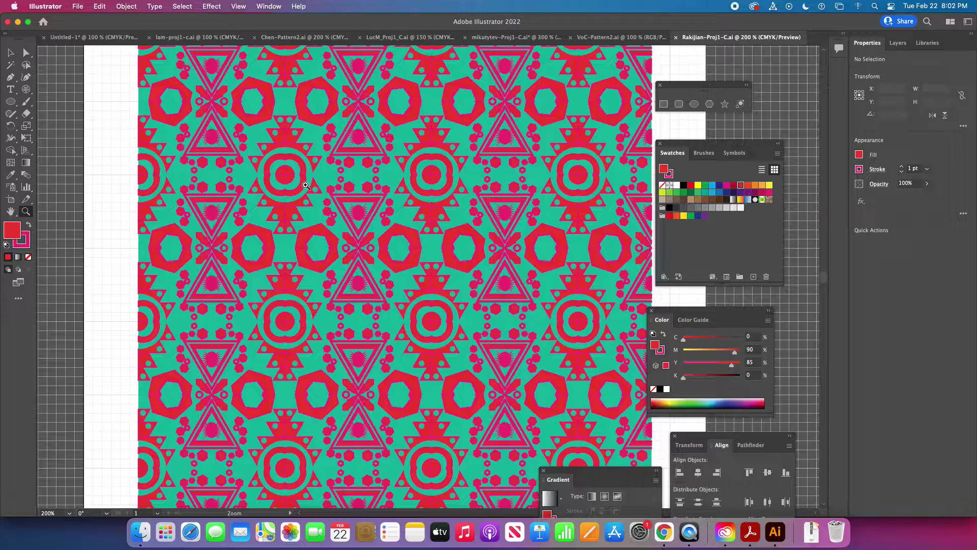
pyautogui.press('space')
pyautogui.moveTo(327, 189); pyautogui.dragTo(304, 287)
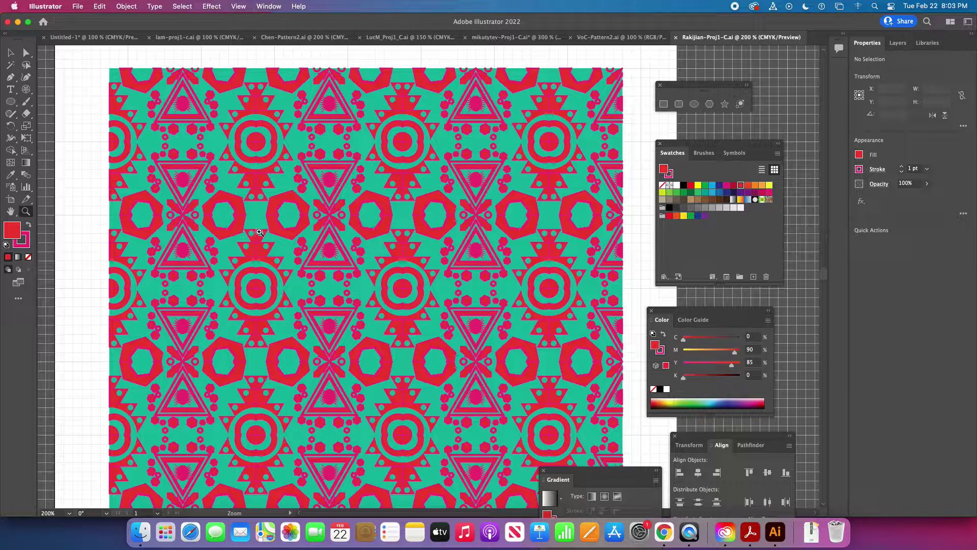
# - Check the teal background shape's fill in the Color Picker without changing it, and compare it with the color wheel document
pyautogui.click(26, 52)
pyautogui.click(229, 185)
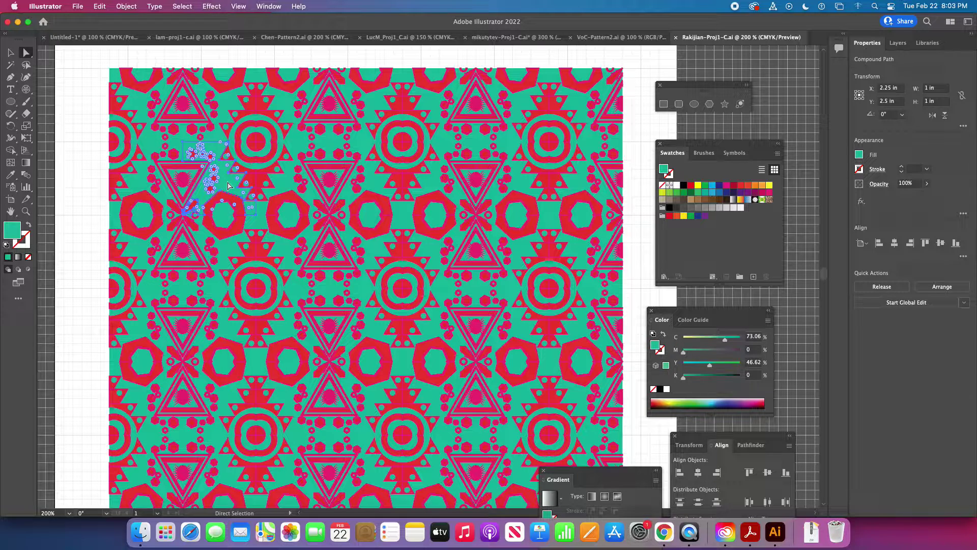
pyautogui.doubleClick(14, 233)
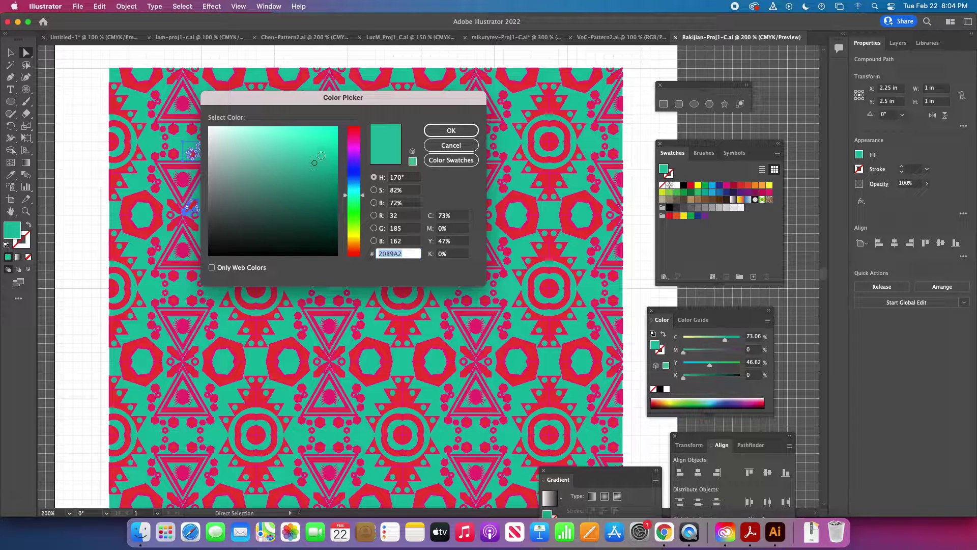
pyautogui.click(451, 145)
pyautogui.click(81, 214)
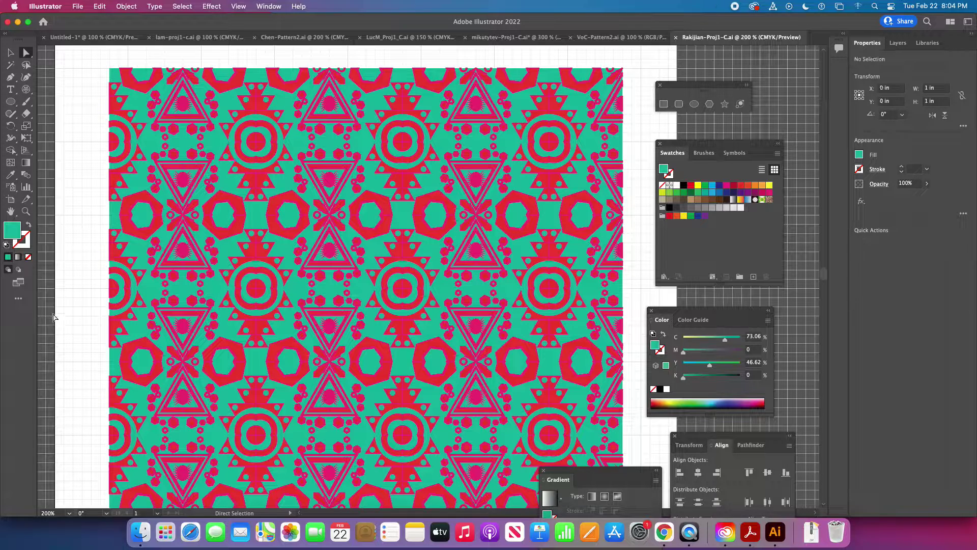
pyautogui.click(90, 37)
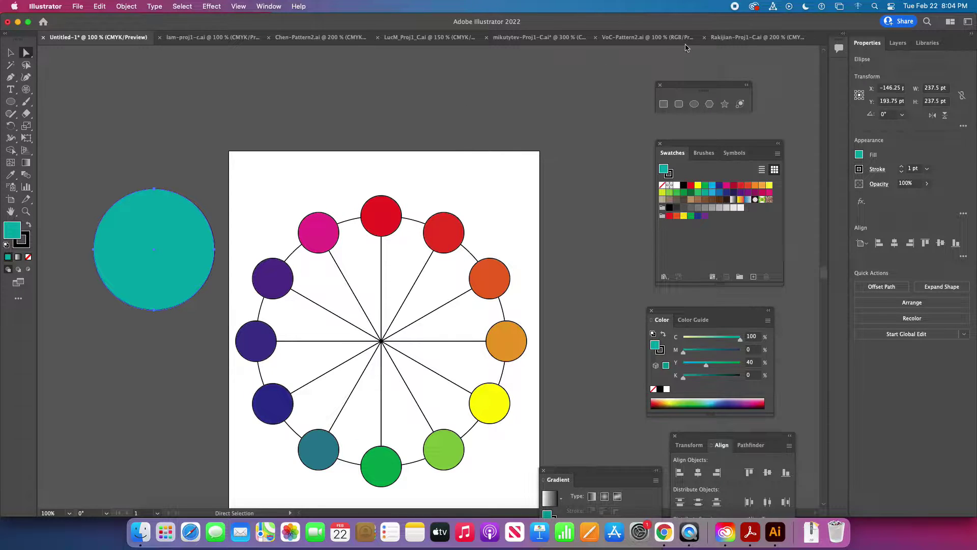
pyautogui.click(738, 37)
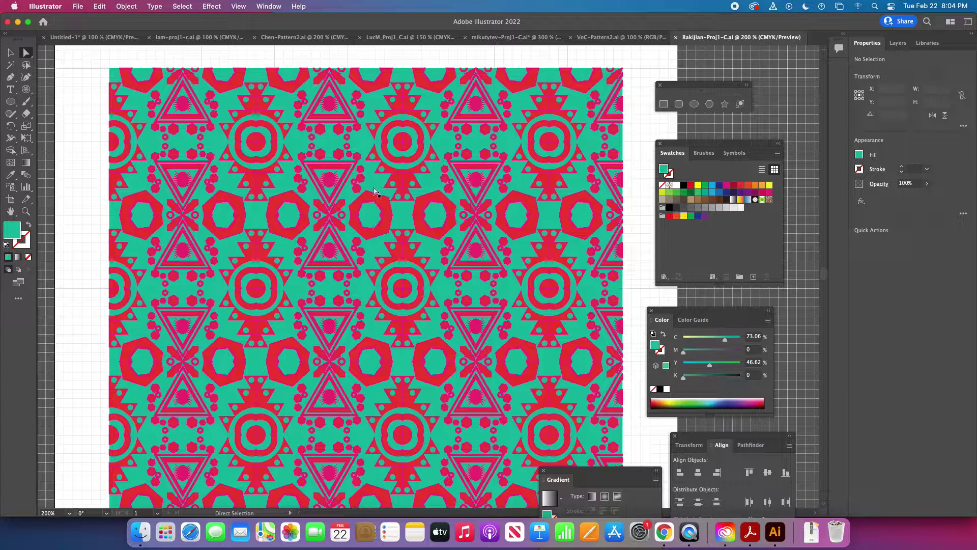
# - Select part of a red octagon motif, check its fill in the Color Picker without changing it, and deselect it
pyautogui.click(366, 202)
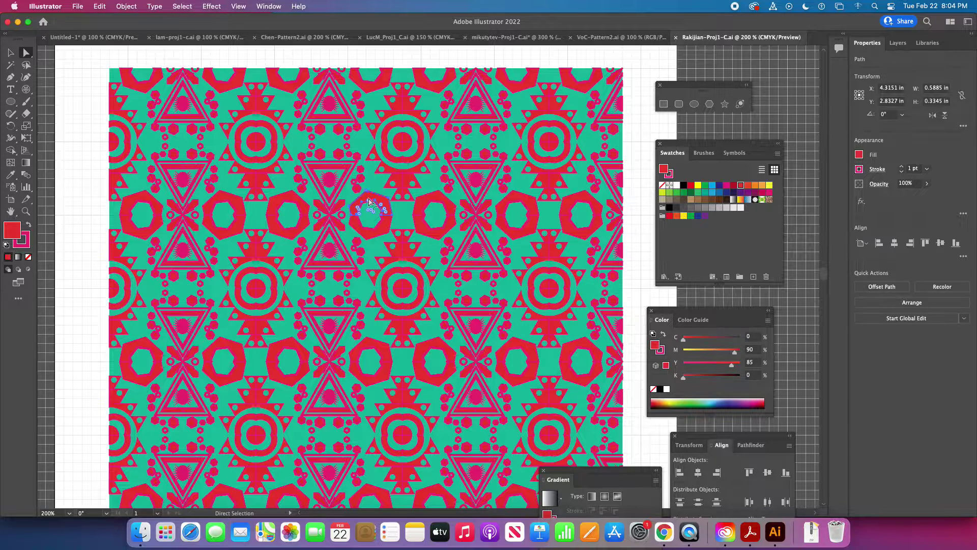
pyautogui.doubleClick(11, 231)
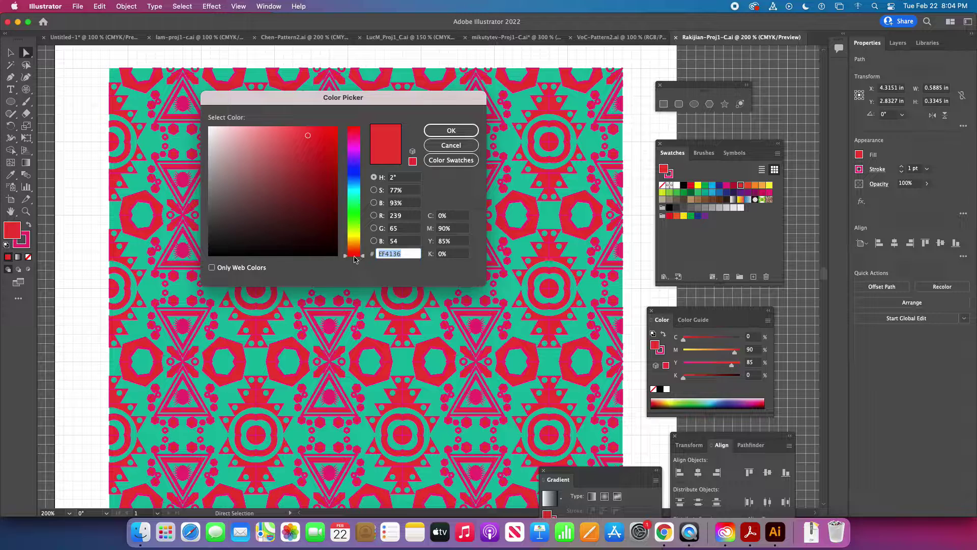
pyautogui.click(451, 147)
pyautogui.click(74, 206)
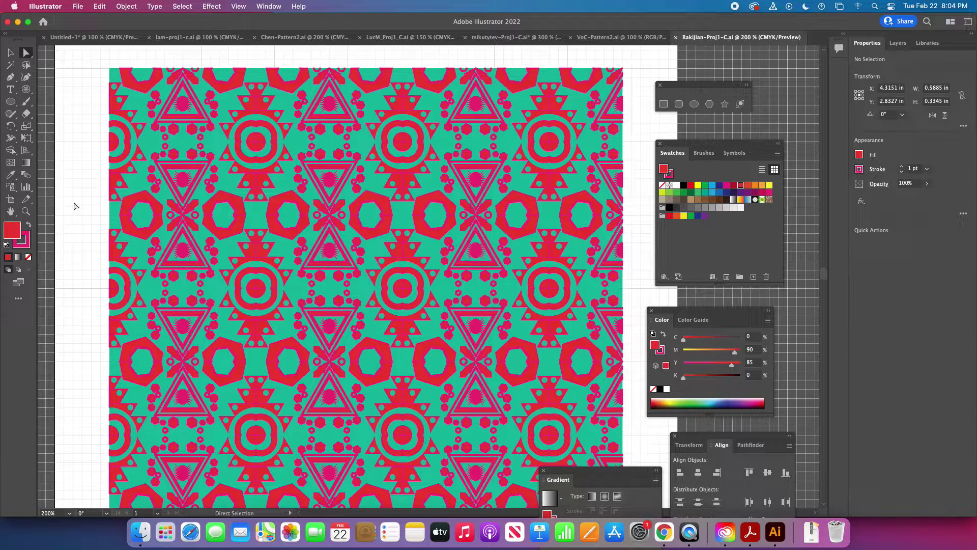
# - Check the pink stroke color in the Color Picker without changing it, and compare it with the color wheel document
pyautogui.click(26, 246)
pyautogui.doubleClick(25, 248)
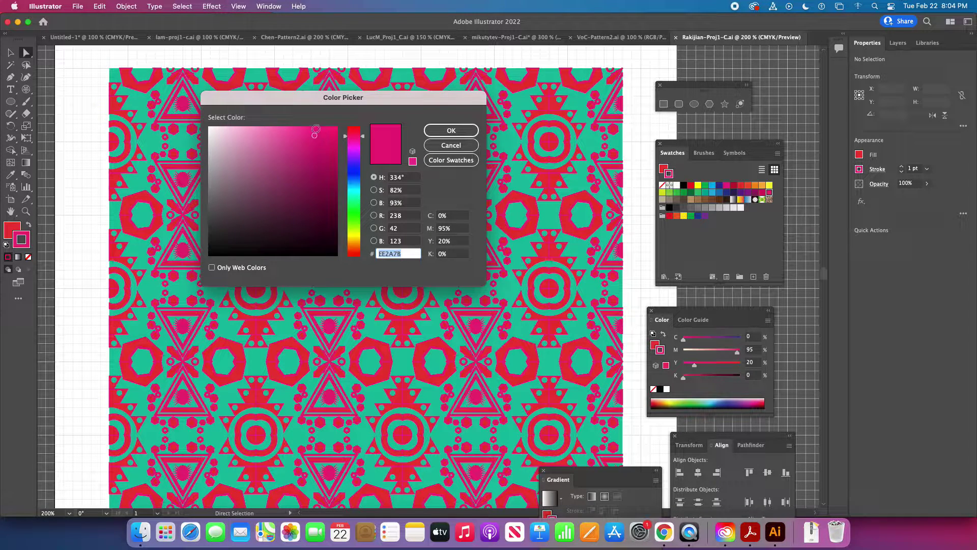
pyautogui.click(451, 146)
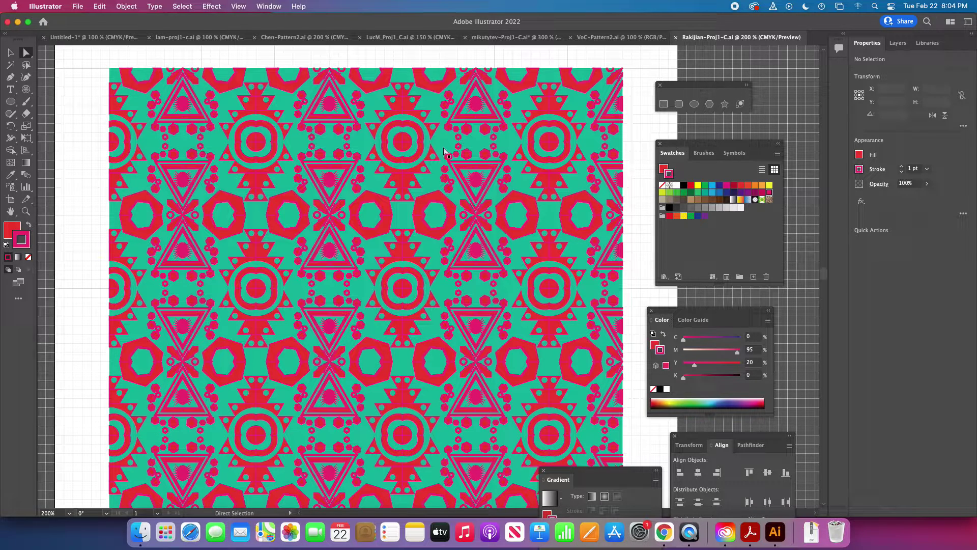
pyautogui.click(92, 41)
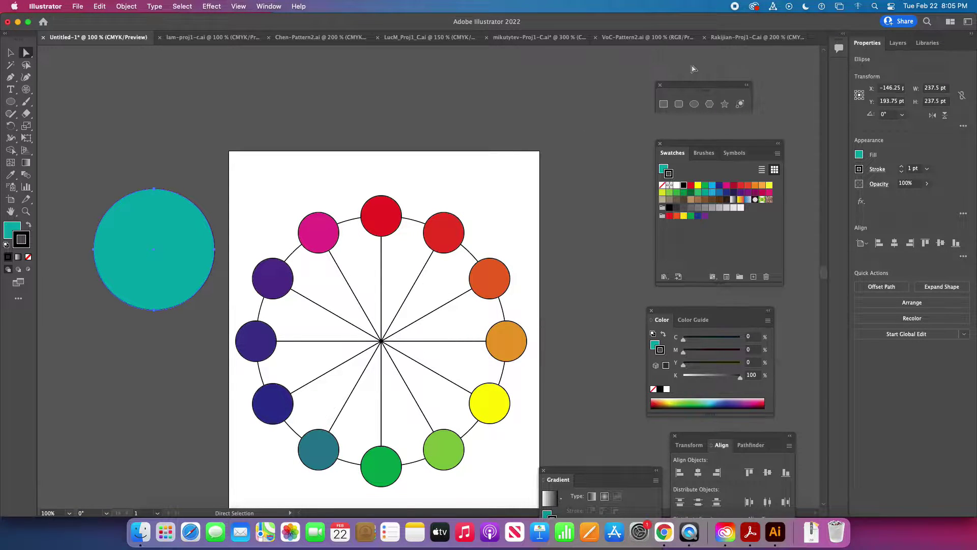
pyautogui.click(737, 40)
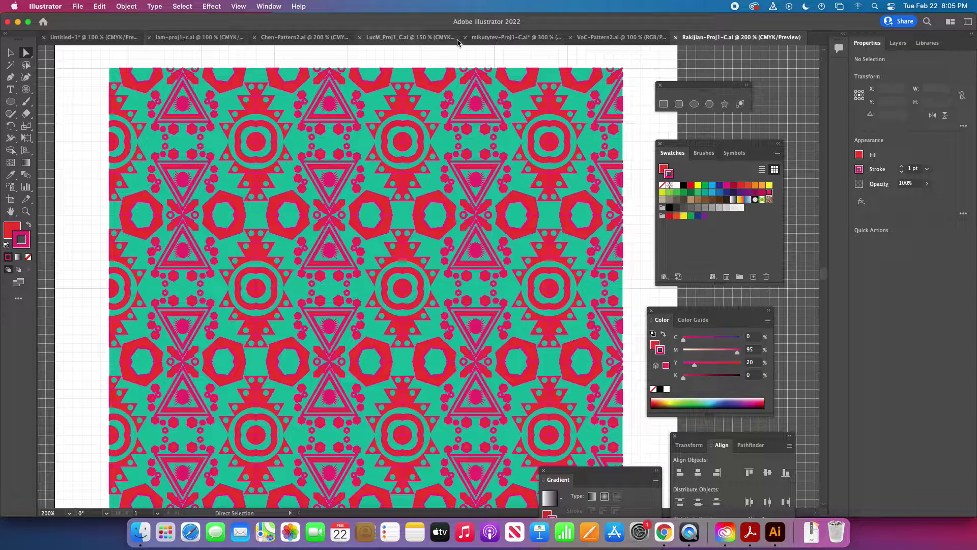
# - Close the green-and-red, yellow-and-purple, and teal, red and pink pattern documents, discarding any unsaved changes
pyautogui.click(627, 39)
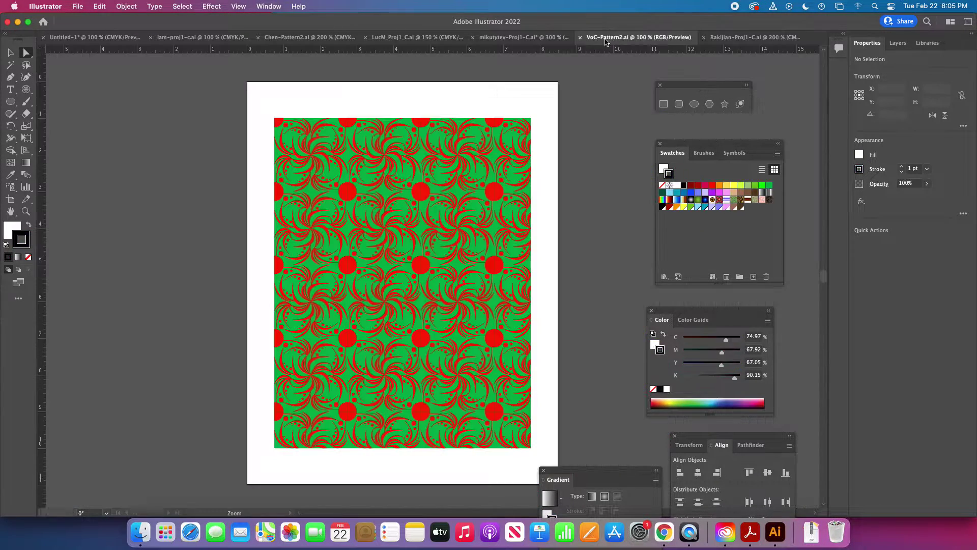
pyautogui.click(580, 40)
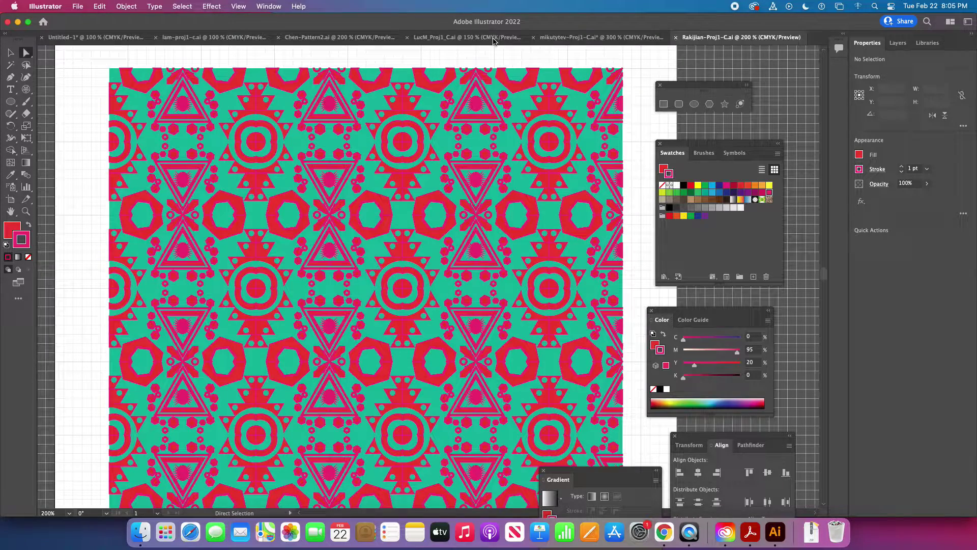
pyautogui.click(541, 40)
pyautogui.click(535, 38)
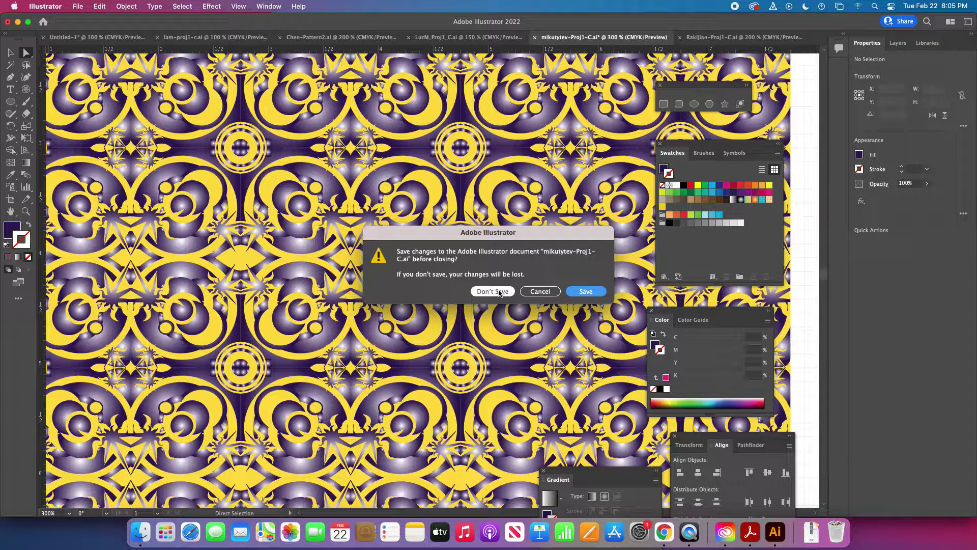
pyautogui.click(499, 291)
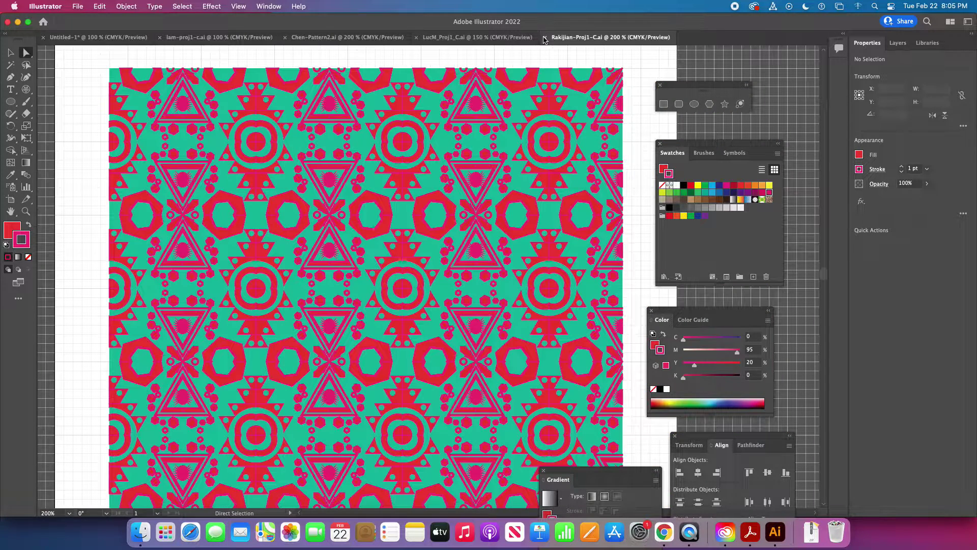
pyautogui.click(545, 38)
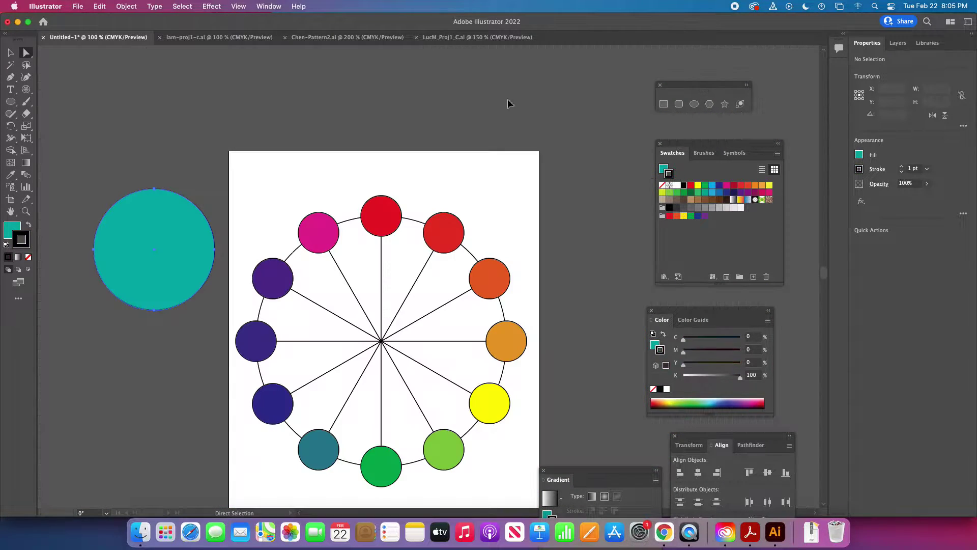
# - Switch to Acrobat and read the section on selecting colors, the CMYK formula example and its note in CMYKandRGB.pdf
pyautogui.click(751, 538)
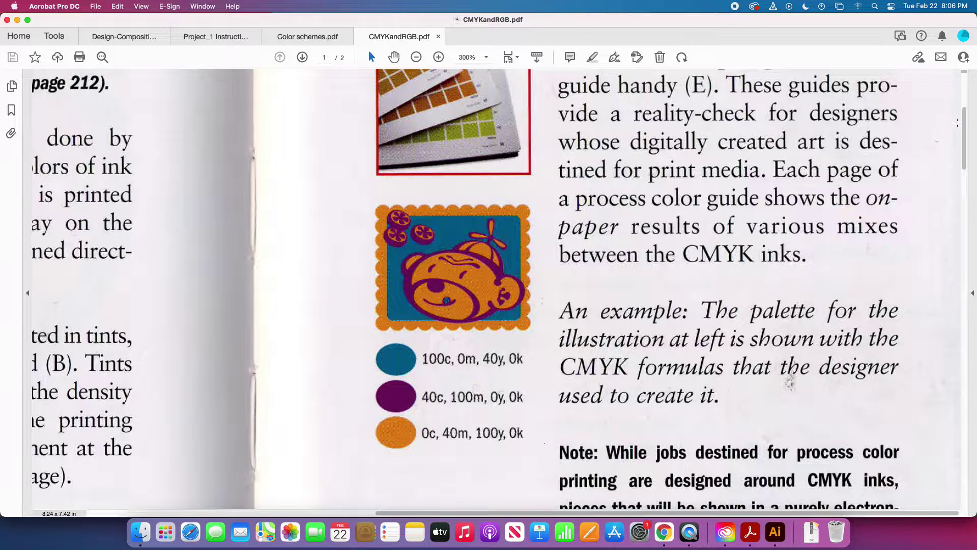
pyautogui.moveTo(962, 122); pyautogui.dragTo(861, 98)
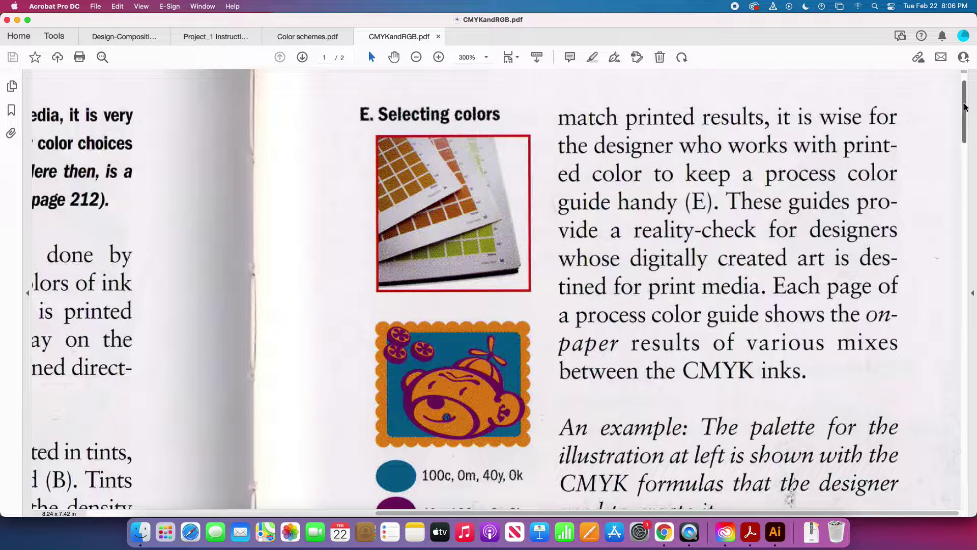
pyautogui.moveTo(966, 107); pyautogui.dragTo(966, 182)
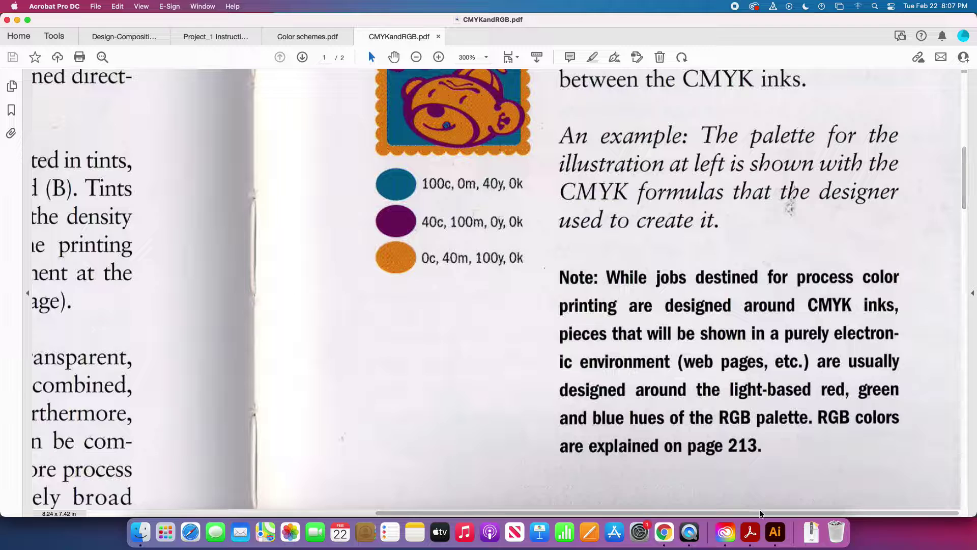
# - Switch to Illustrator, compare the color modes of the Print, Film & Video and Web new-document presets, and close the dialog without creating a document
pyautogui.click(776, 532)
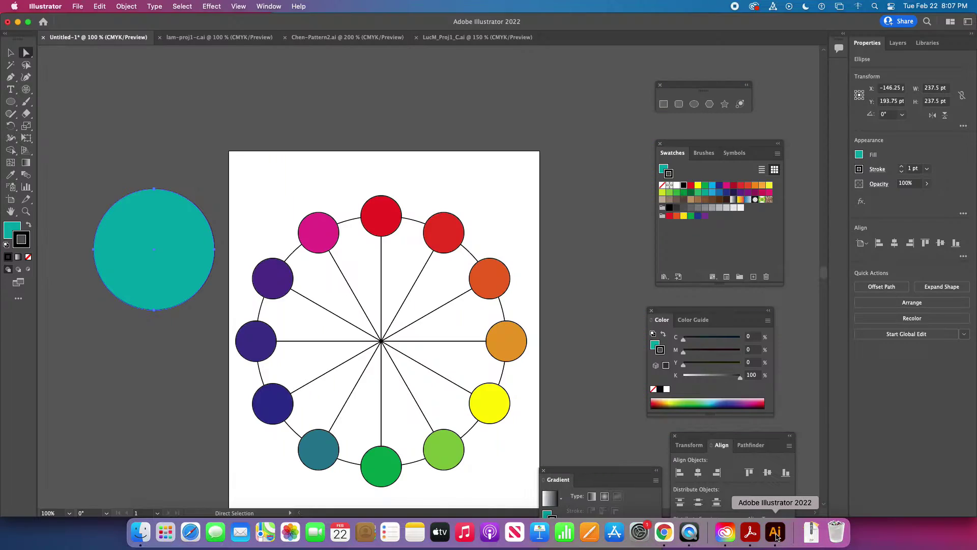
pyautogui.click(78, 6)
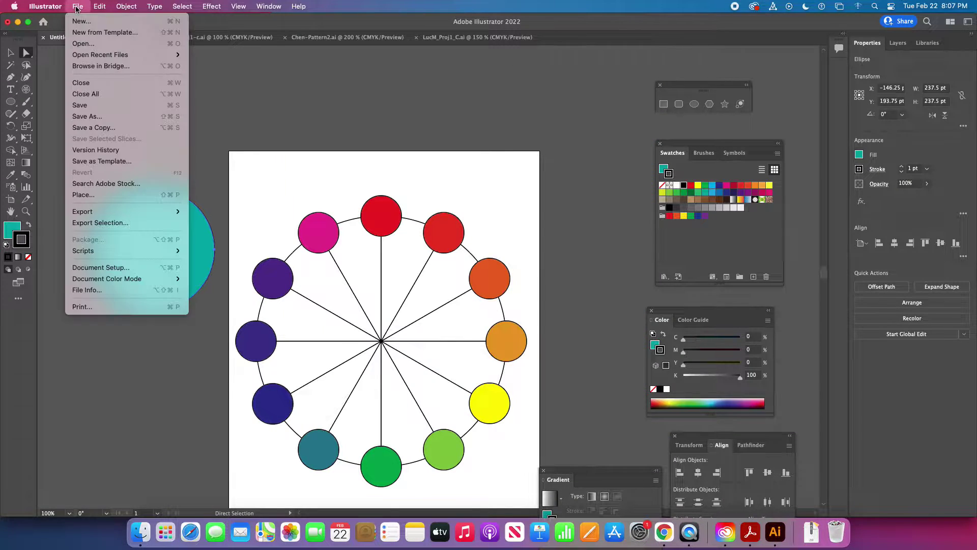
pyautogui.click(83, 22)
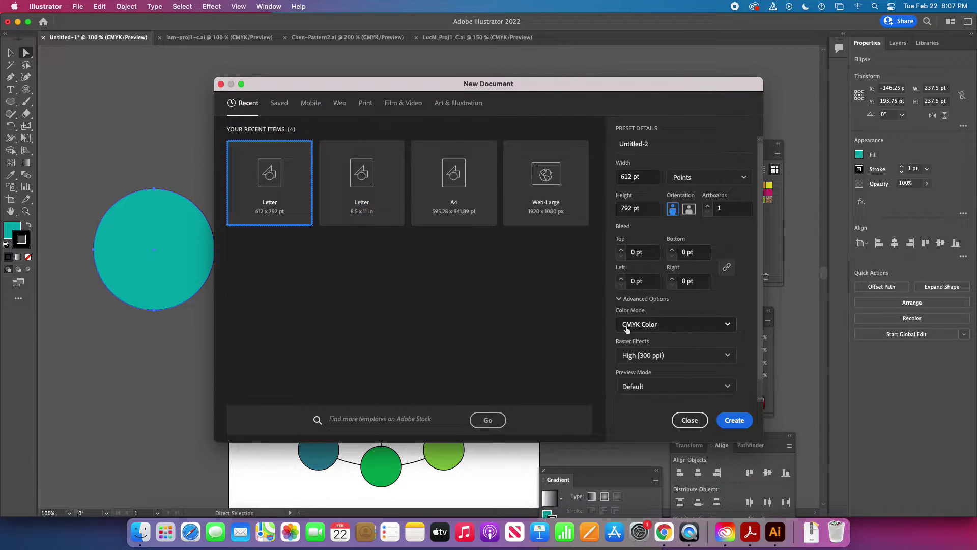
pyautogui.click(728, 328)
pyautogui.click(719, 310)
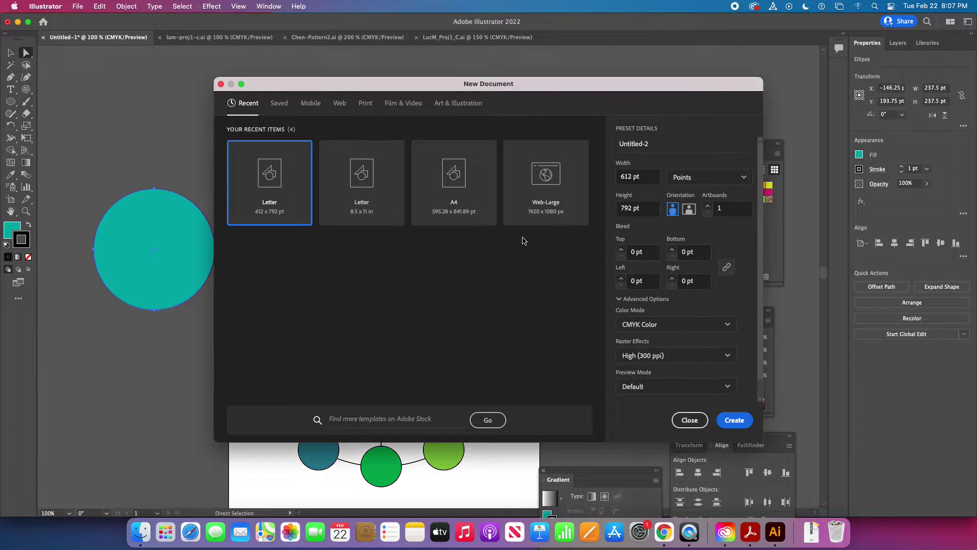
pyautogui.click(367, 103)
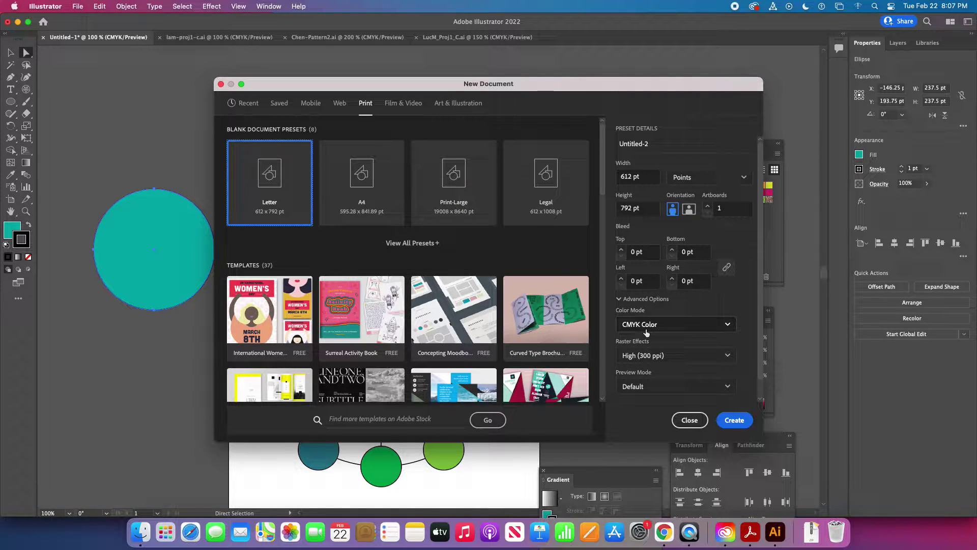
pyautogui.click(393, 104)
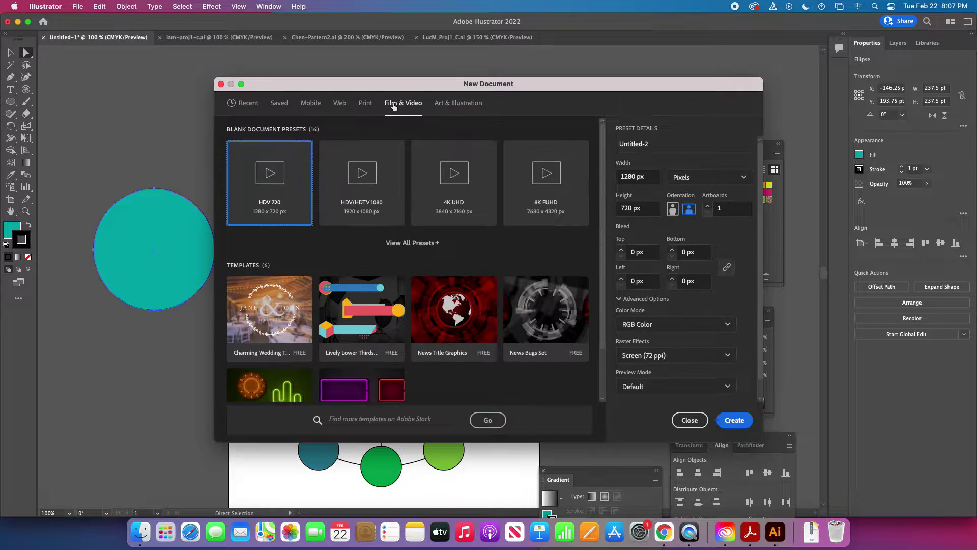
pyautogui.click(340, 104)
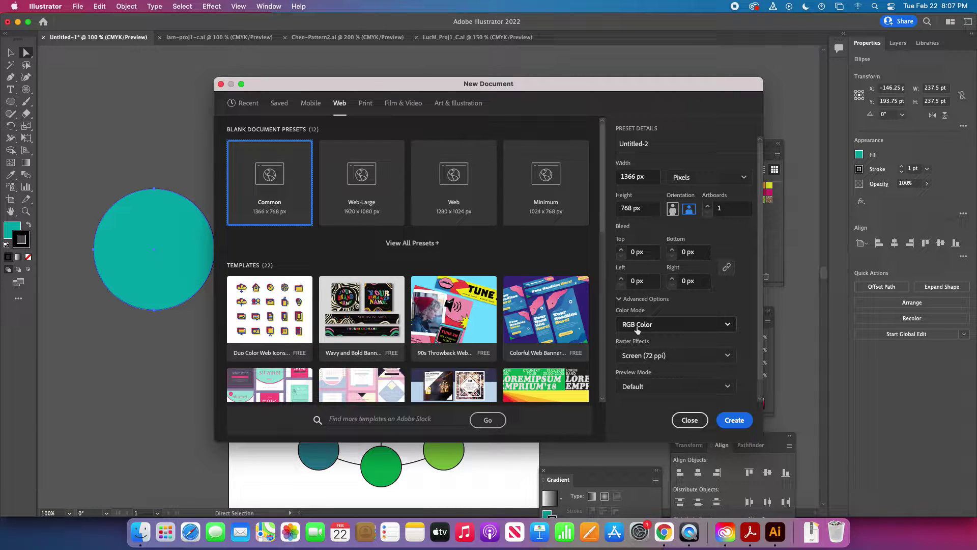
pyautogui.click(691, 421)
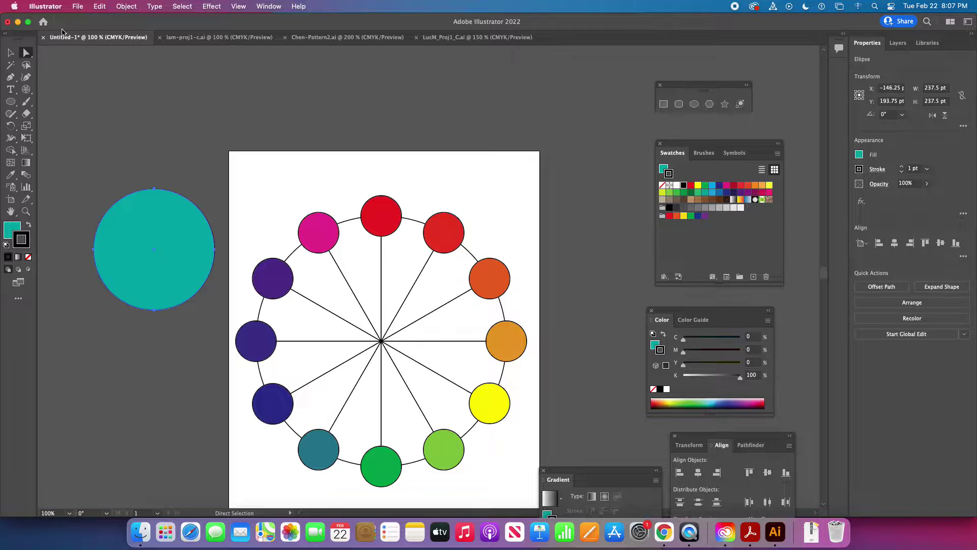
# - Check the color wheel document's color mode options without changing them, and place the Swatches panel closer to the artboard
pyautogui.click(78, 6)
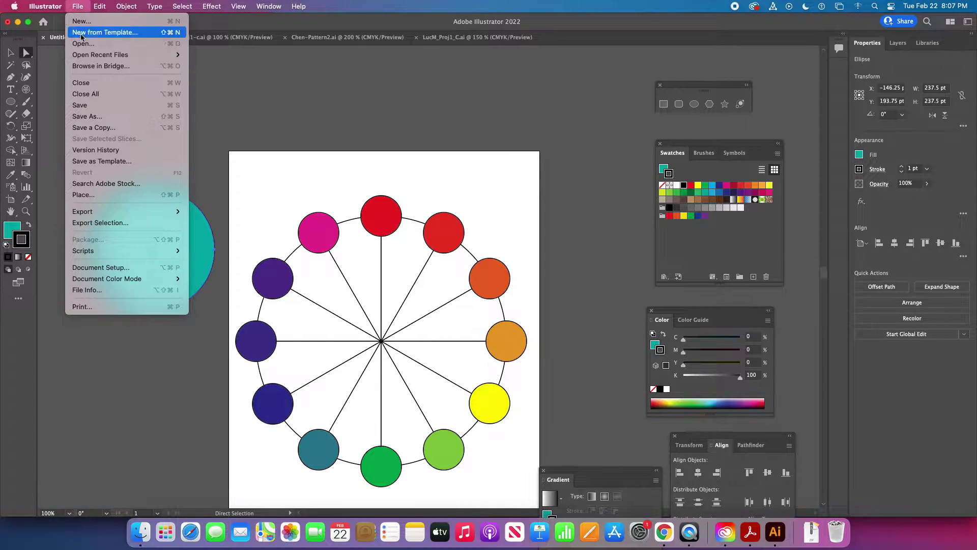
pyautogui.moveTo(75, 281)
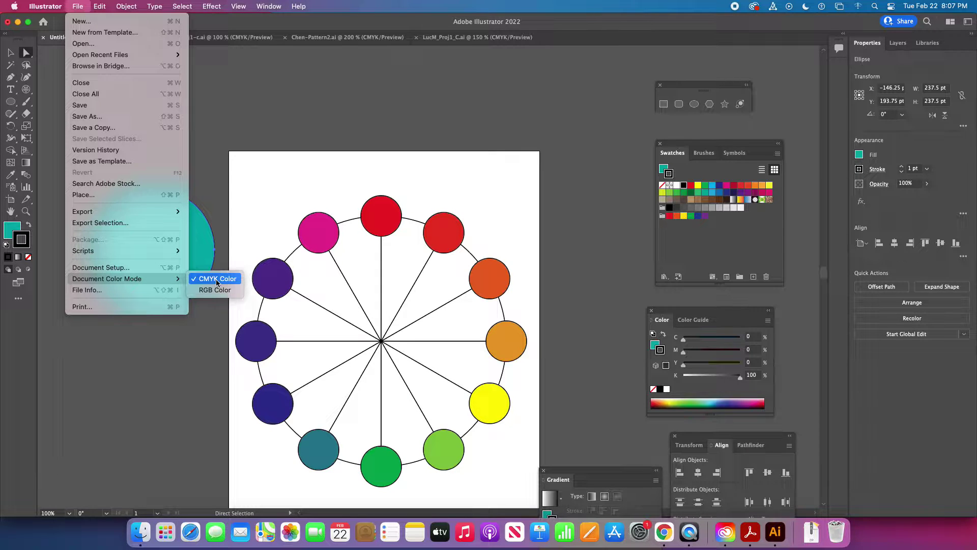
pyautogui.click(337, 161)
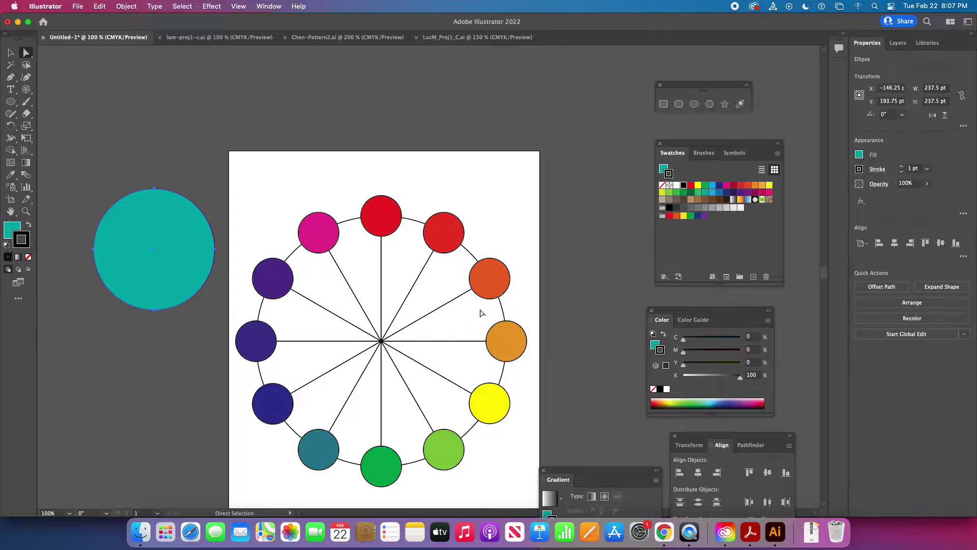
pyautogui.moveTo(691, 145); pyautogui.dragTo(594, 156)
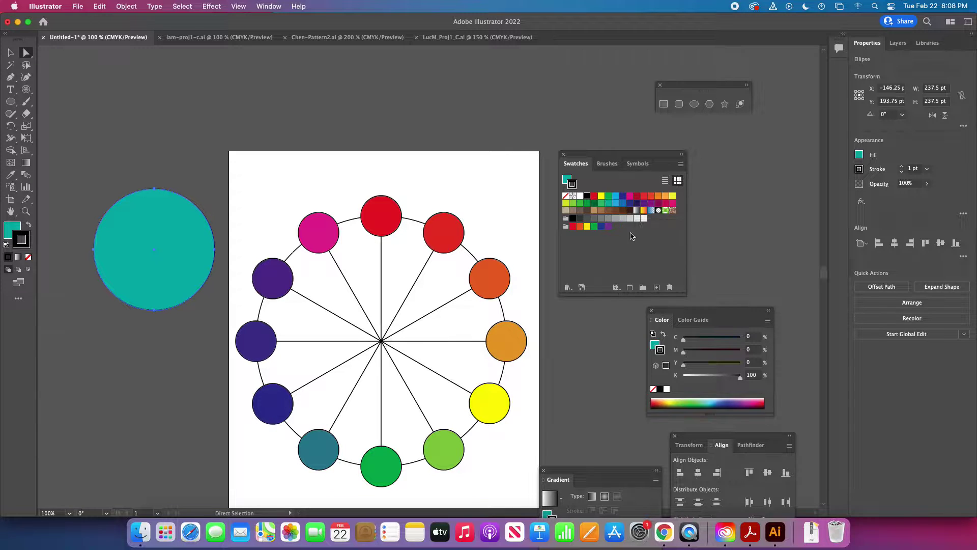
# - Switch to Acrobat and read on in CMYKandRGB.pdf, from the CMYK note and magnified candy print to the combining RGB solids section
pyautogui.click(751, 536)
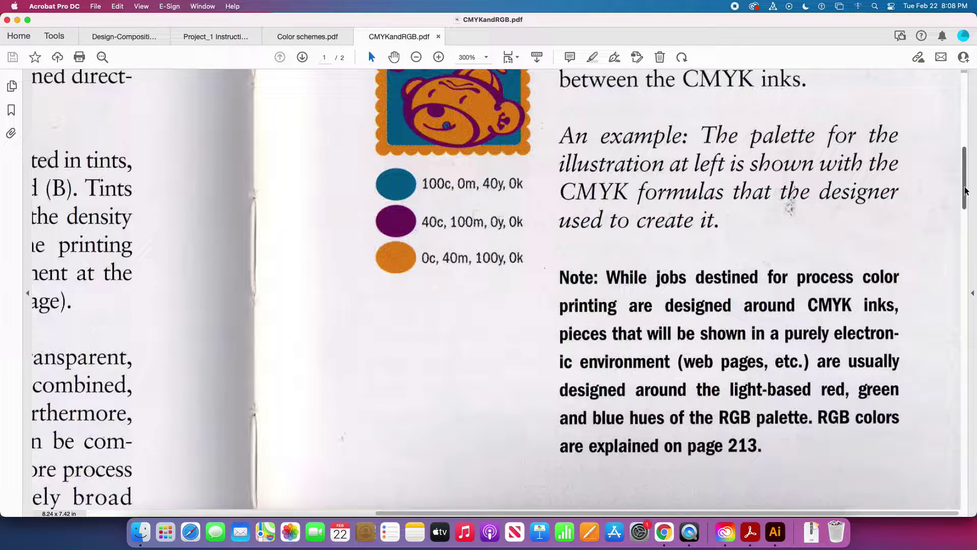
pyautogui.moveTo(965, 191); pyautogui.dragTo(965, 198)
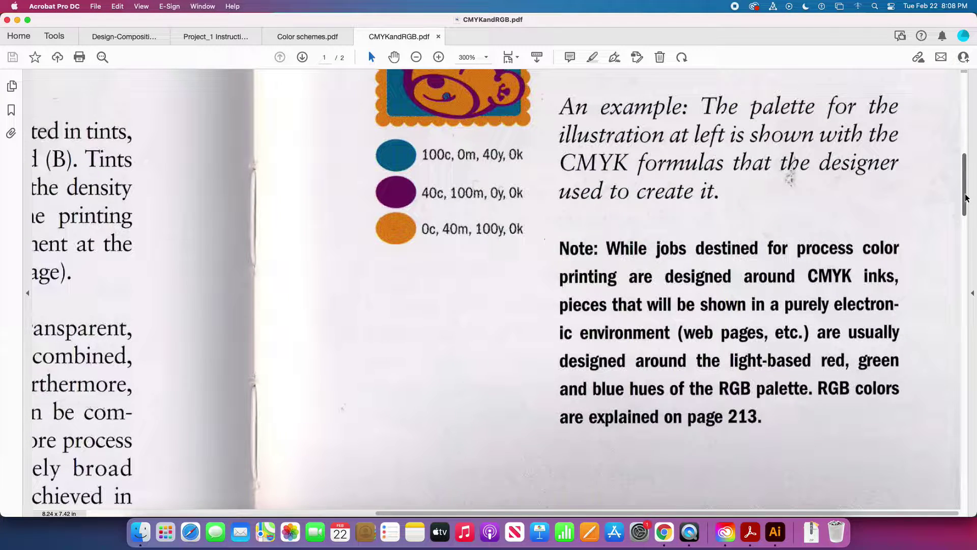
pyautogui.moveTo(966, 197); pyautogui.dragTo(966, 295)
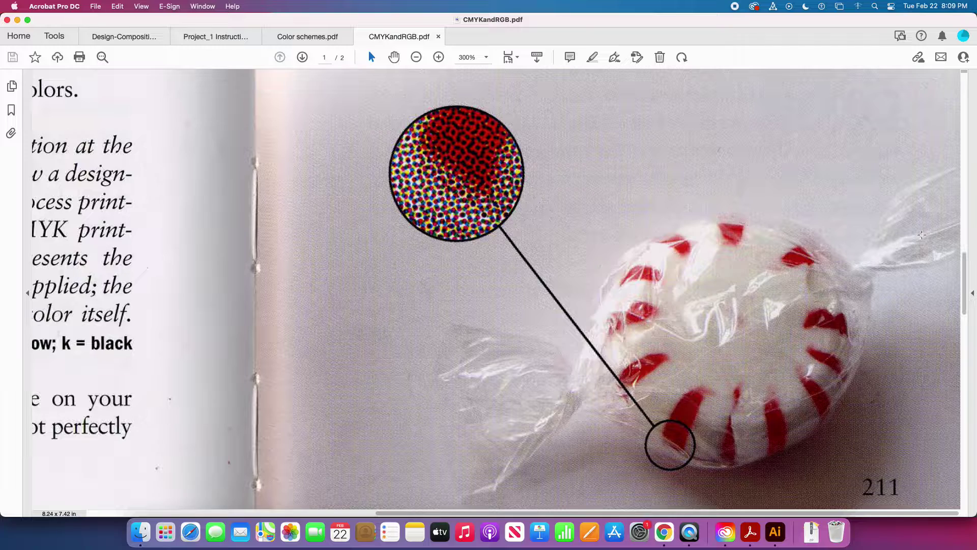
pyautogui.moveTo(966, 271); pyautogui.dragTo(966, 286)
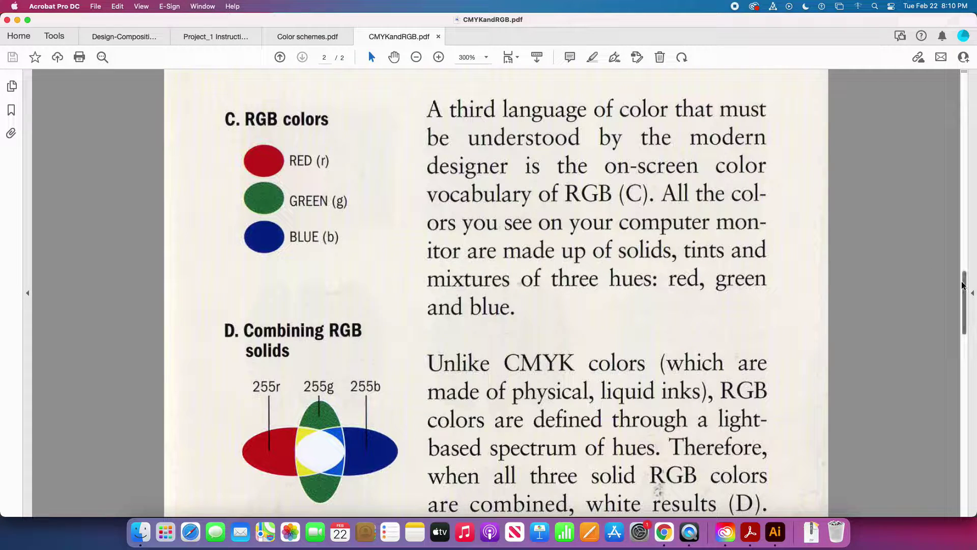
pyautogui.moveTo(964, 285); pyautogui.dragTo(965, 331)
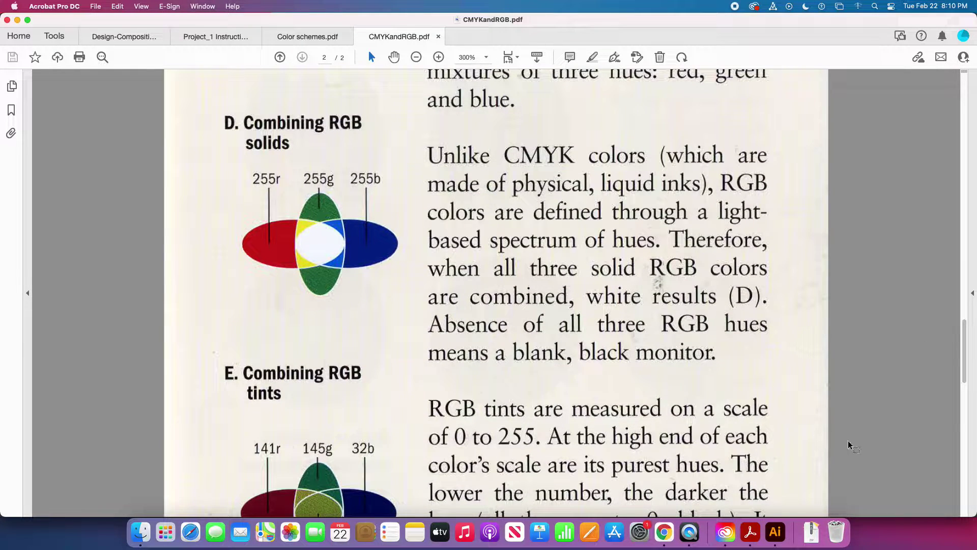
# - Deselect the teal circle in Illustrator, check the current fill in the Color Picker without changing it, and return to the RGB section in Acrobat
pyautogui.click(775, 532)
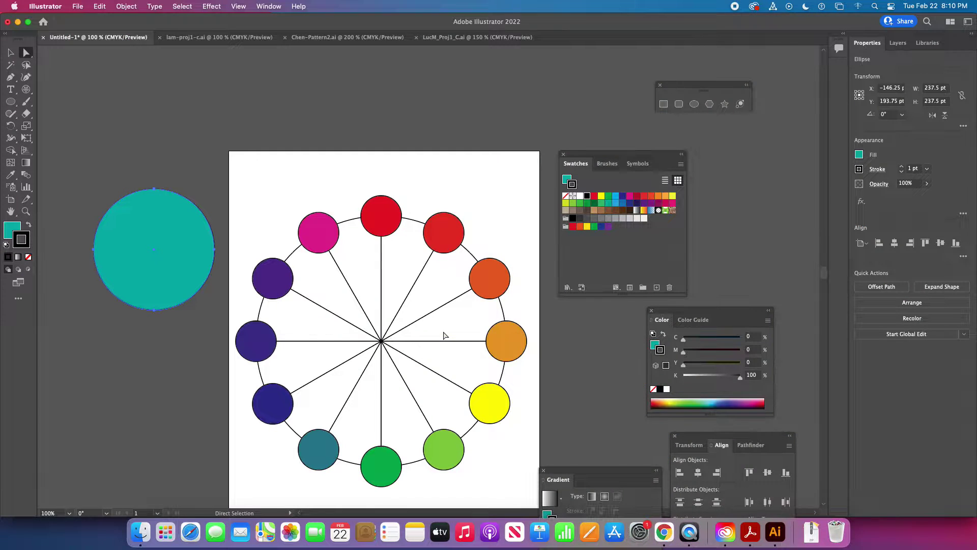
pyautogui.click(10, 52)
pyautogui.click(142, 122)
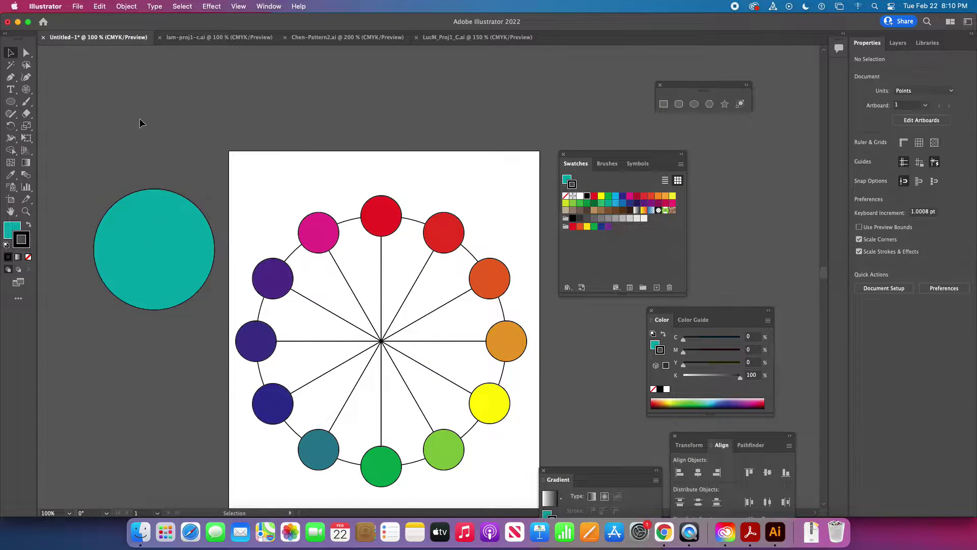
pyautogui.click(11, 233)
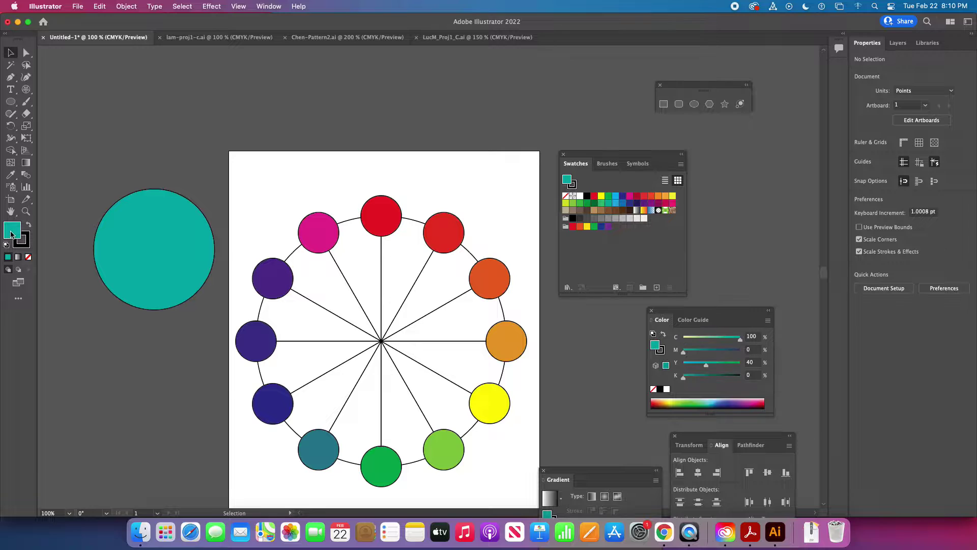
pyautogui.doubleClick(12, 233)
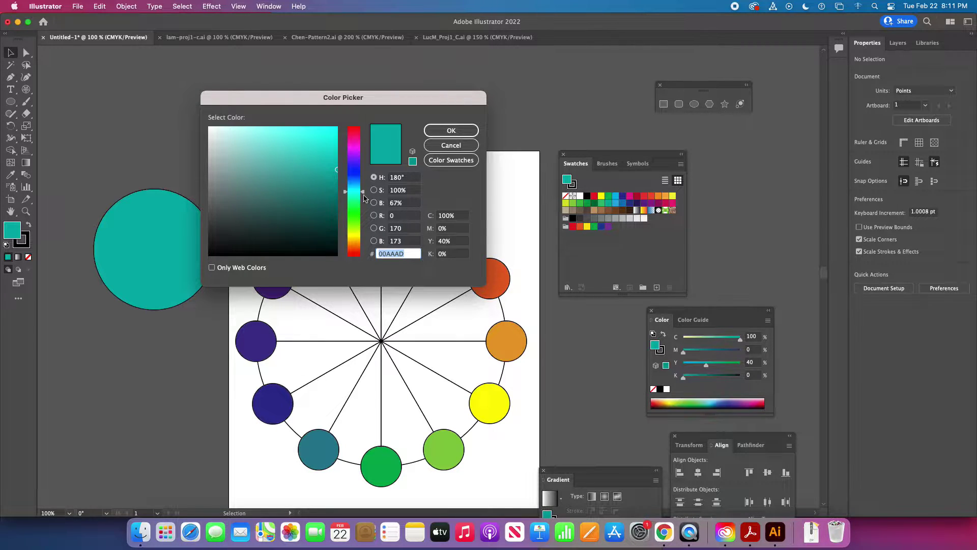
pyautogui.click(451, 146)
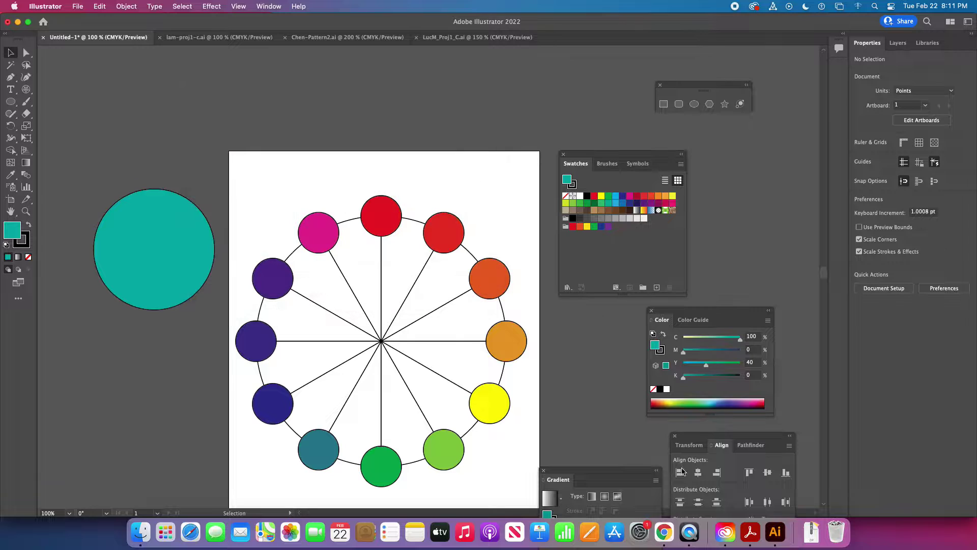
pyautogui.click(750, 532)
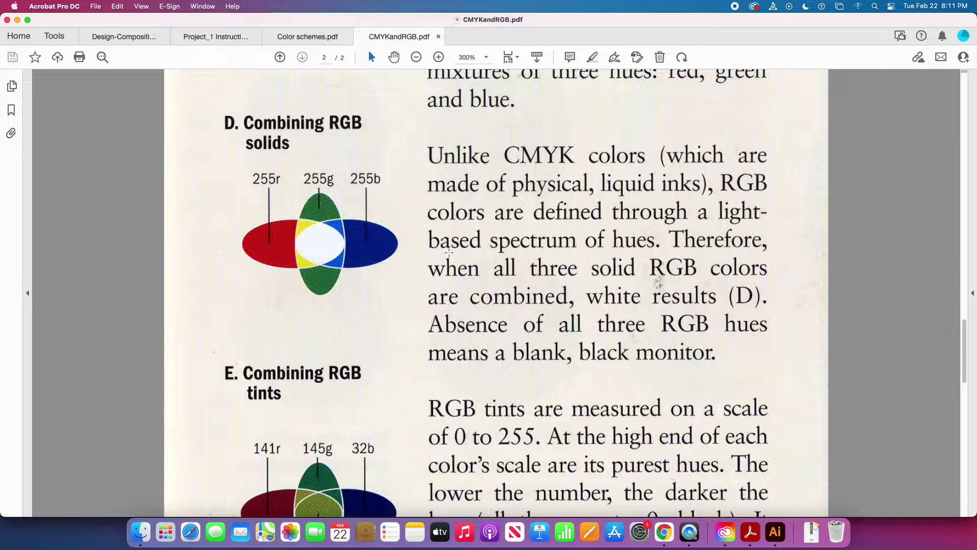
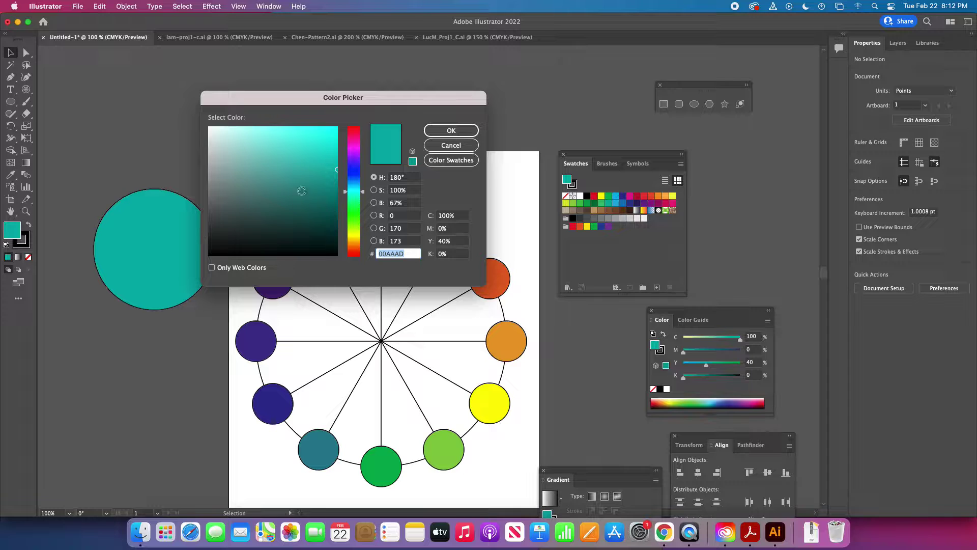
# - Sample tints of the 180° hue in the Color Picker, from mid teal through white and light teal 54DDDD to pure cyan 00FFFF
pyautogui.click(302, 174)
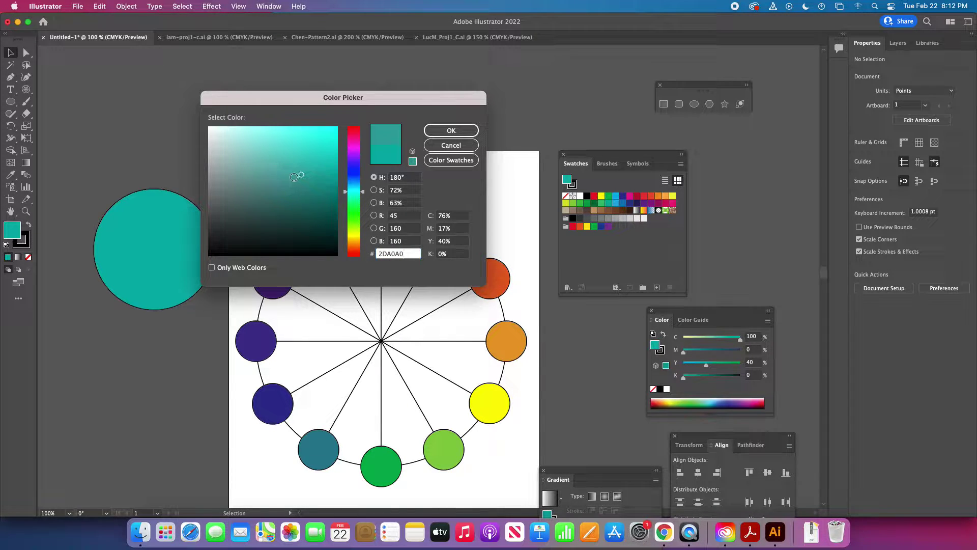
pyautogui.moveTo(301, 175)
pyautogui.mouseDown()
pyautogui.moveTo(202, 123)
pyautogui.moveTo(209, 127)
pyautogui.mouseUp()
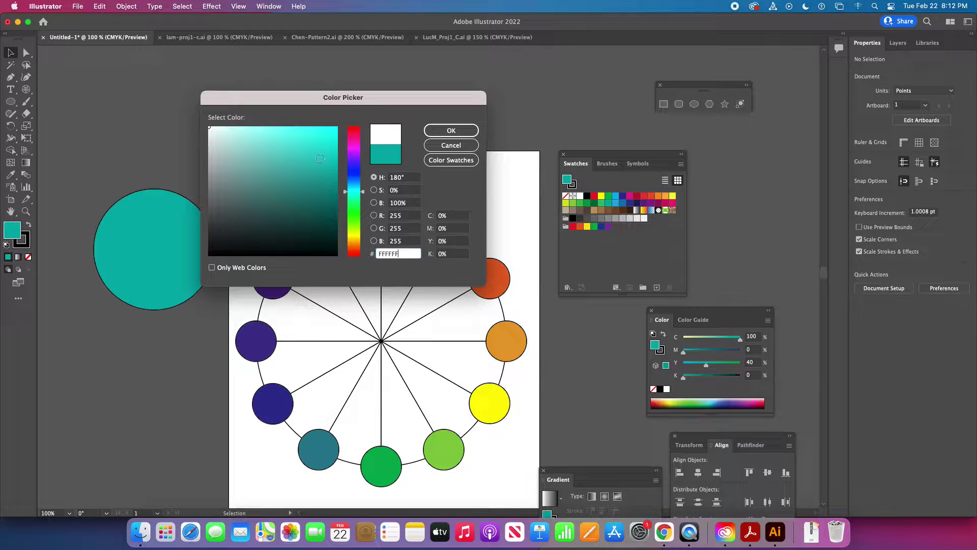
pyautogui.moveTo(218, 137); pyautogui.dragTo(289, 143)
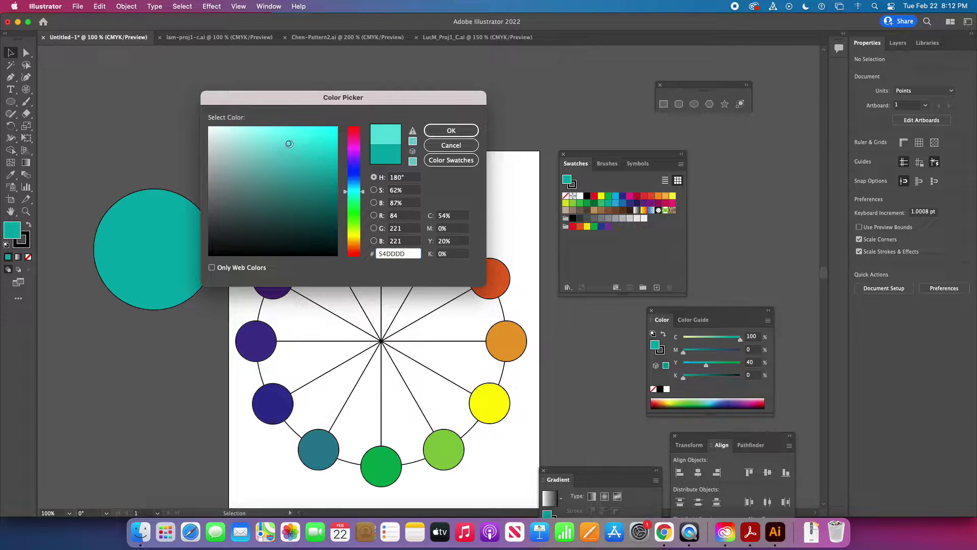
pyautogui.click(289, 144)
pyautogui.moveTo(298, 143); pyautogui.dragTo(344, 122)
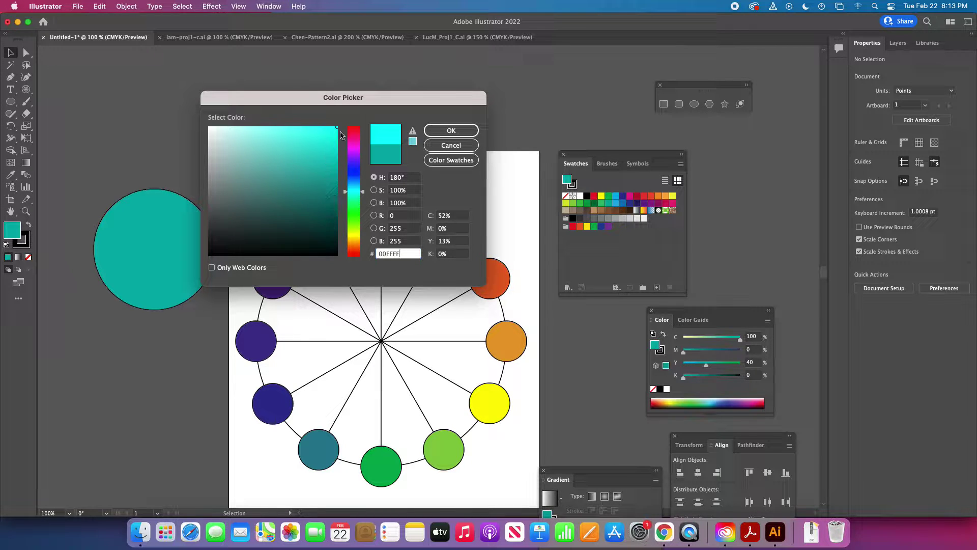
# - Sample the dark shades of the cyan hue, from black 000000 up to muted mid-range teals such as 357C7C
pyautogui.moveTo(336, 127); pyautogui.dragTo(294, 262)
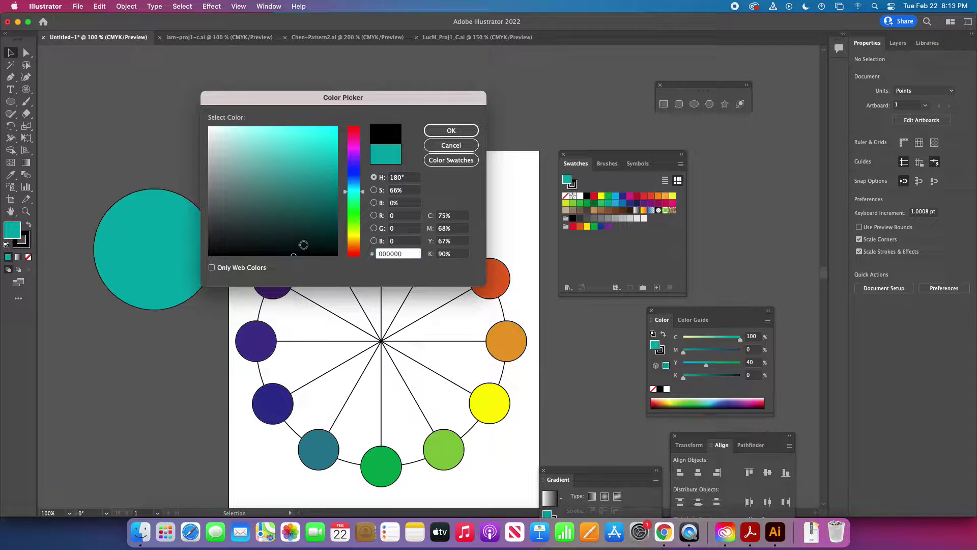
pyautogui.moveTo(300, 231)
pyautogui.mouseDown()
pyautogui.moveTo(298, 194)
pyautogui.moveTo(283, 193)
pyautogui.mouseUp()
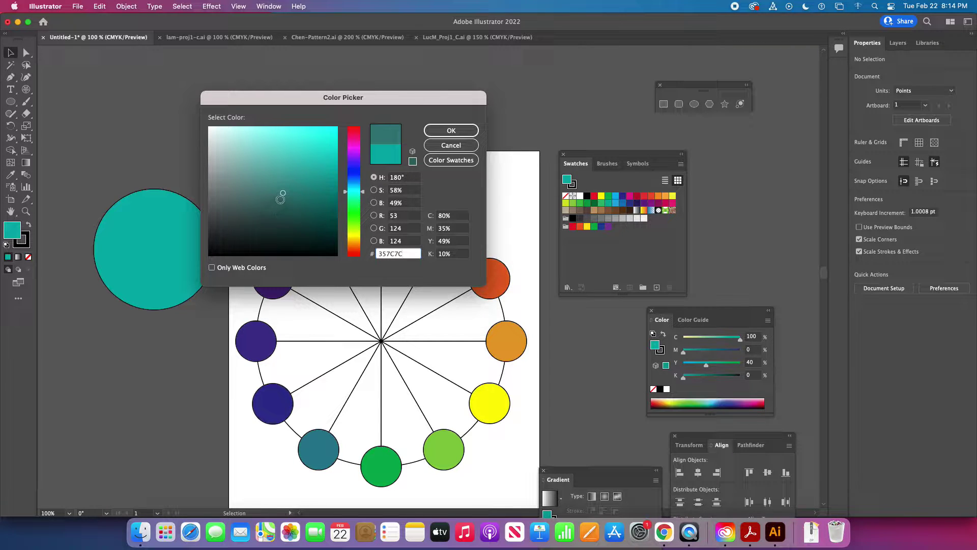
pyautogui.moveTo(283, 200); pyautogui.dragTo(298, 178)
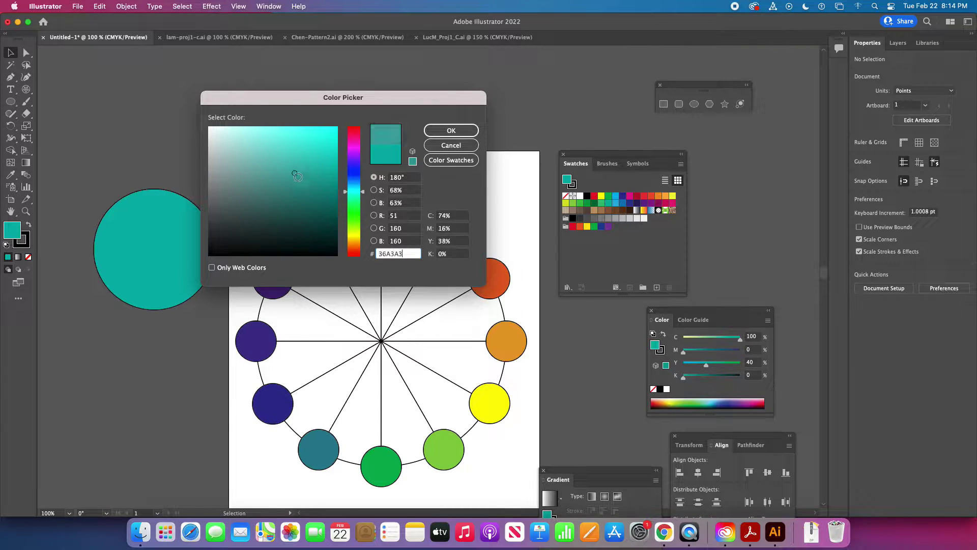
pyautogui.click(288, 187)
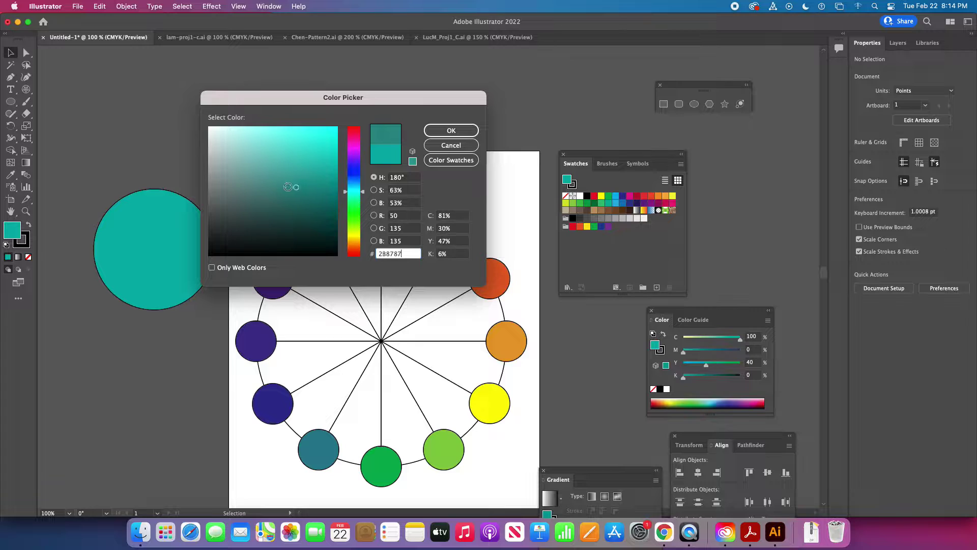
# - Limit the Color Picker to web colors only and sample several web-safe teals, including 669999, 339999, 006666 and 336666
pyautogui.click(211, 269)
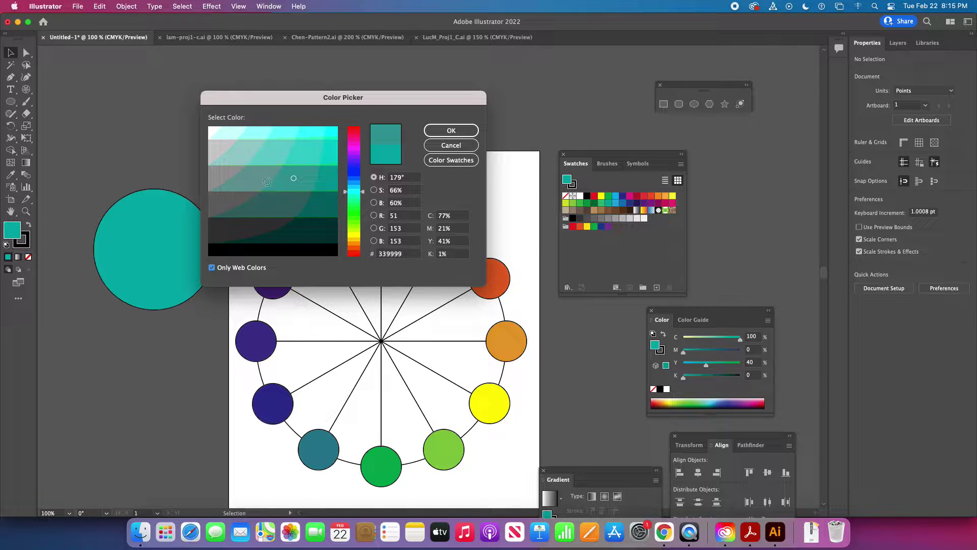
pyautogui.click(258, 176)
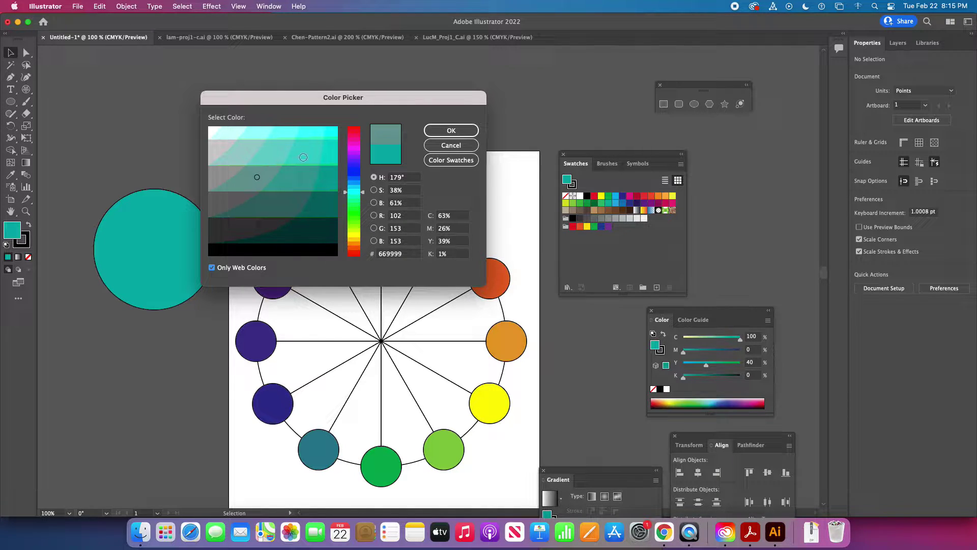
pyautogui.click(303, 157)
pyautogui.click(297, 185)
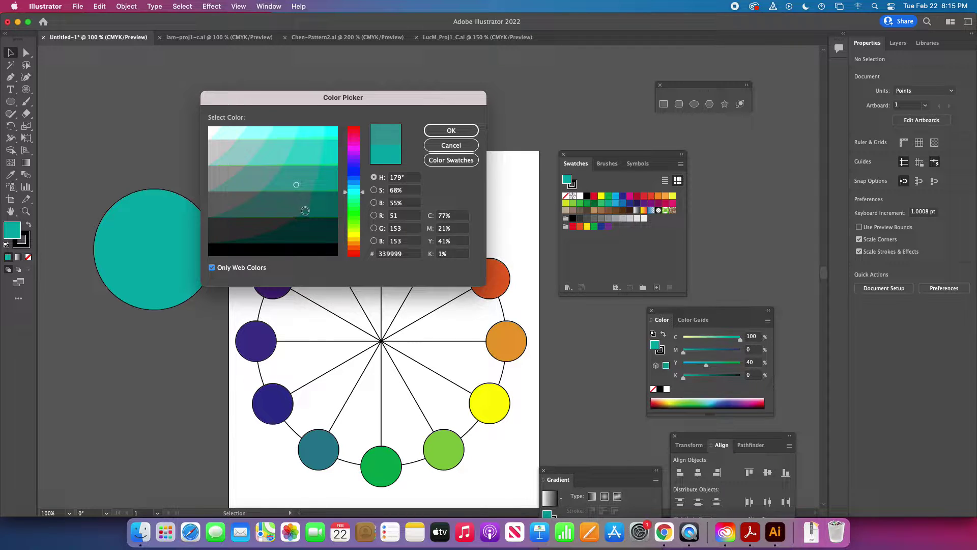
pyautogui.click(317, 207)
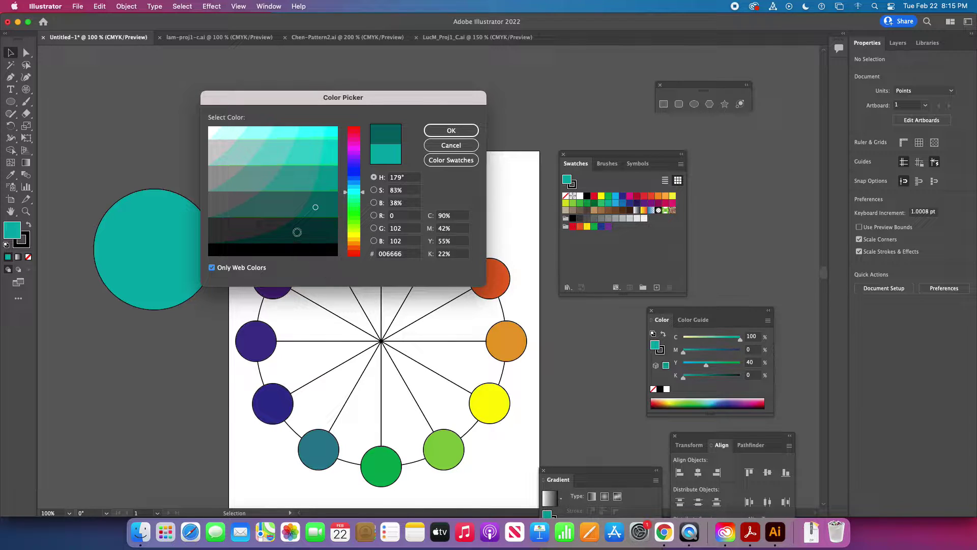
pyautogui.click(290, 208)
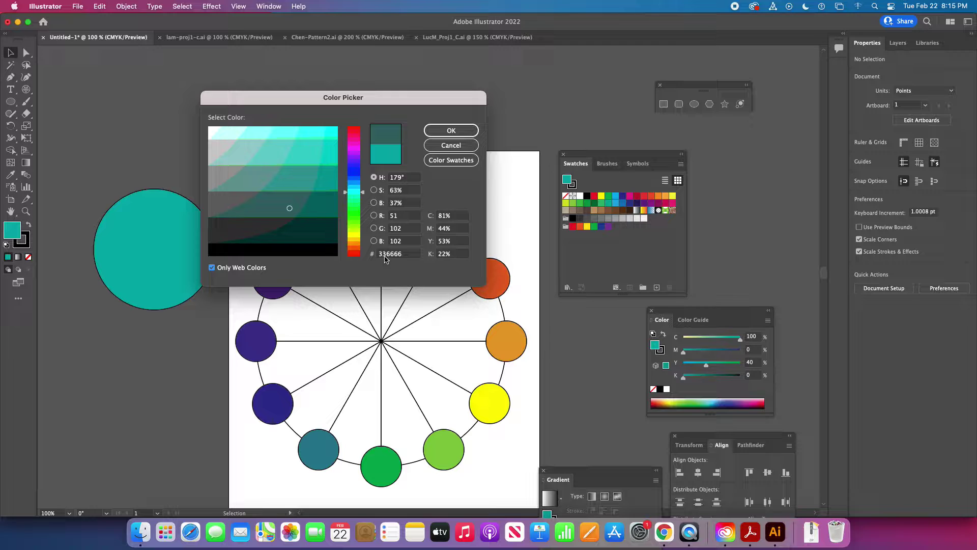
# - Lift the web-colors restriction and compare the values of white FFFFFF, black 000000 and the deep teal 137C79
pyautogui.click(212, 268)
pyautogui.moveTo(283, 211); pyautogui.dragTo(200, 117)
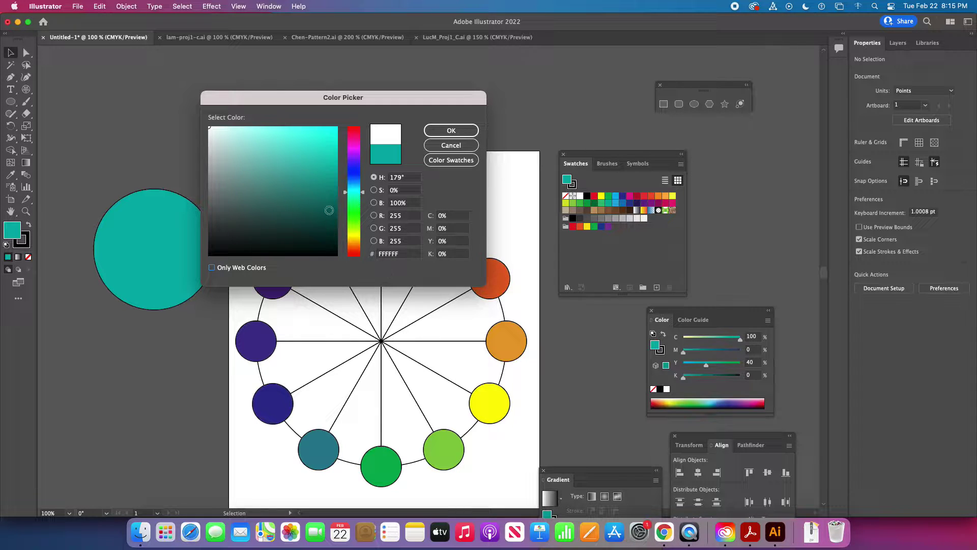
pyautogui.click(219, 202)
pyautogui.moveTo(219, 202); pyautogui.dragTo(202, 259)
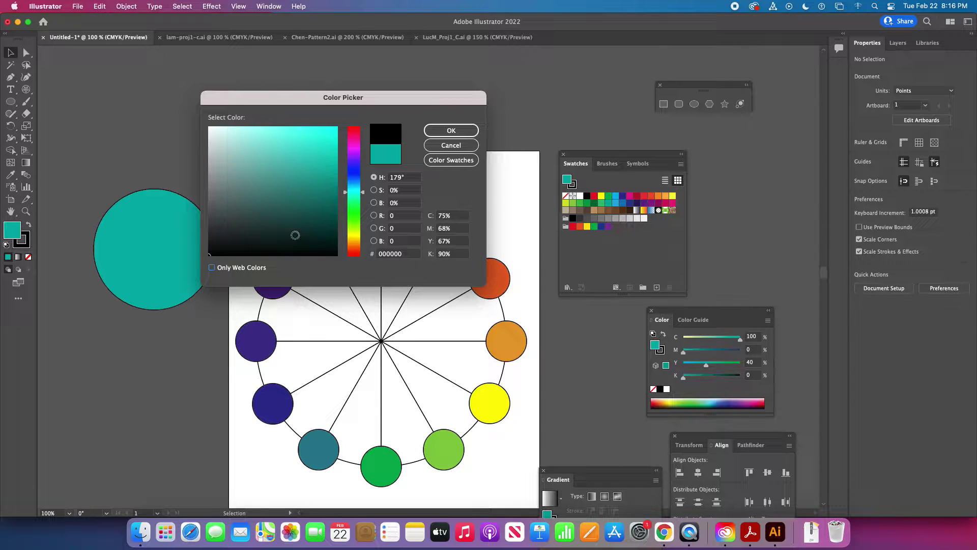
pyautogui.click(271, 198)
pyautogui.moveTo(272, 198)
pyautogui.mouseDown()
pyautogui.moveTo(312, 184)
pyautogui.moveTo(313, 165)
pyautogui.moveTo(287, 191)
pyautogui.moveTo(292, 222)
pyautogui.moveTo(319, 203)
pyautogui.moveTo(318, 193)
pyautogui.mouseUp()
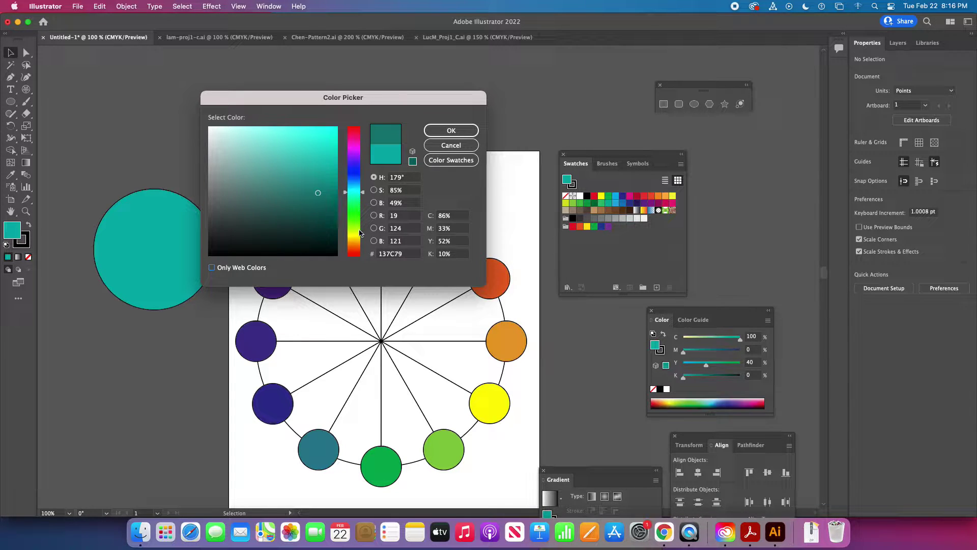
# - Shift the hue to 347° red, sample its purest tone FF003D, and close the Color Picker without changing the fill
pyautogui.click(355, 133)
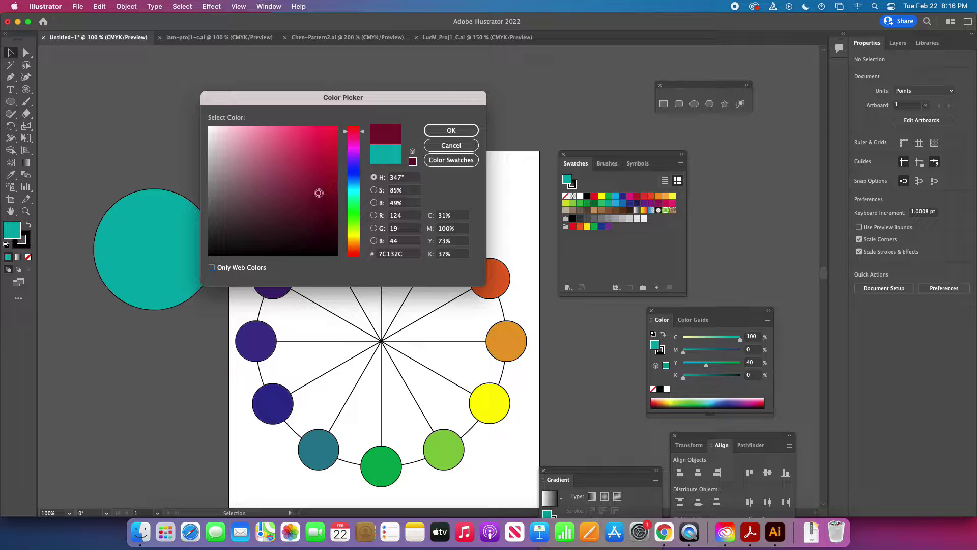
pyautogui.moveTo(319, 193)
pyautogui.mouseDown()
pyautogui.moveTo(335, 127)
pyautogui.moveTo(346, 120)
pyautogui.mouseUp()
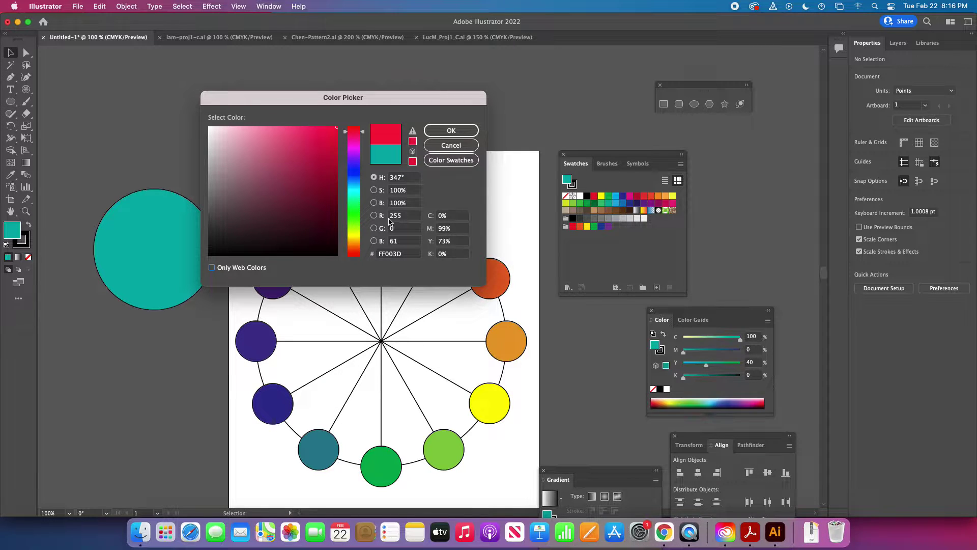
pyautogui.click(451, 145)
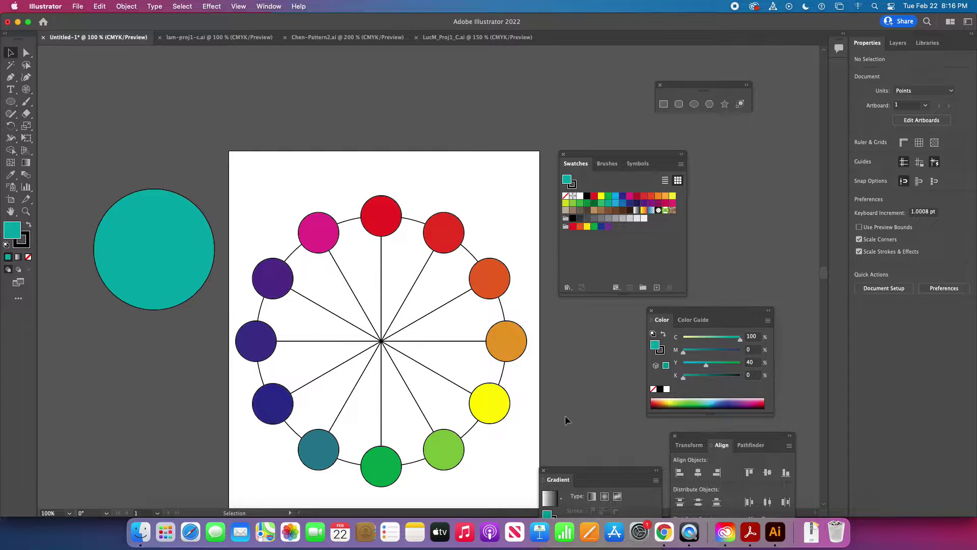
# - Switch to Acrobat and read CMYKandRGB.pdf from combining RGB tints to the closing notes, glancing back at the Illustrator color wheel
pyautogui.click(750, 538)
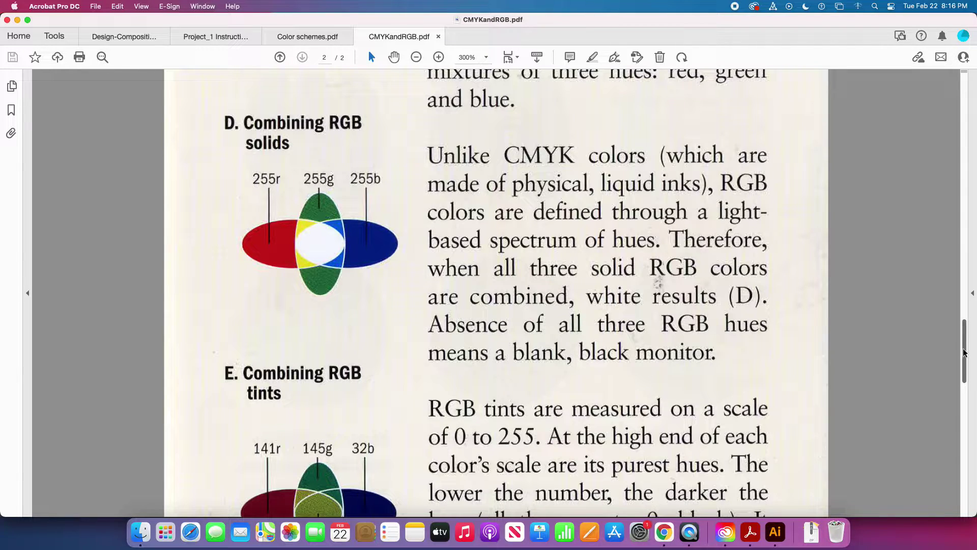
pyautogui.moveTo(962, 351); pyautogui.dragTo(967, 407)
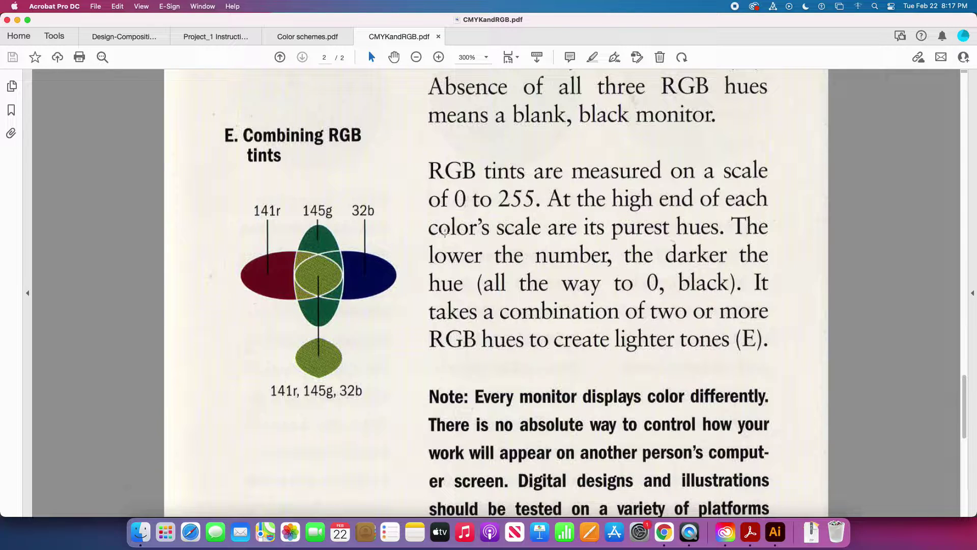
pyautogui.moveTo(964, 385); pyautogui.dragTo(965, 416)
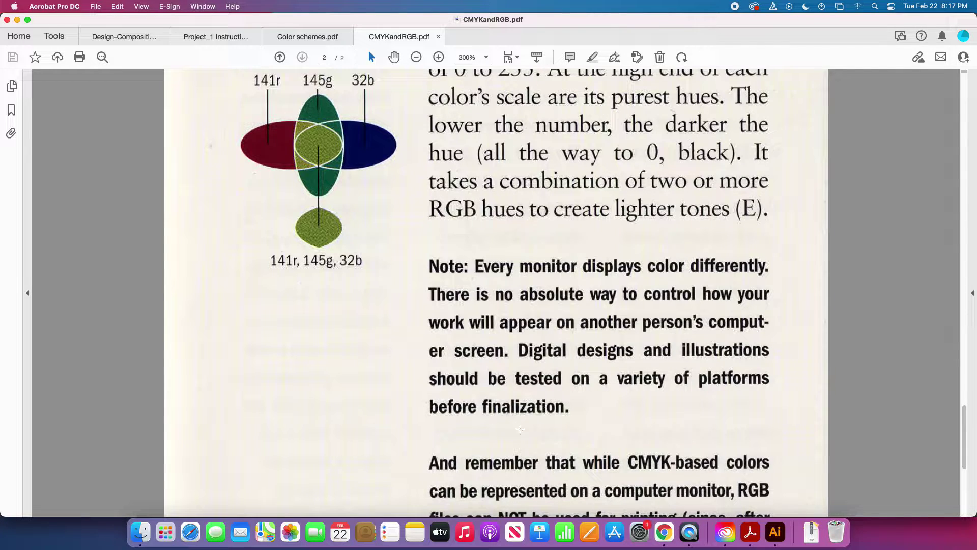
pyautogui.moveTo(966, 416); pyautogui.dragTo(966, 452)
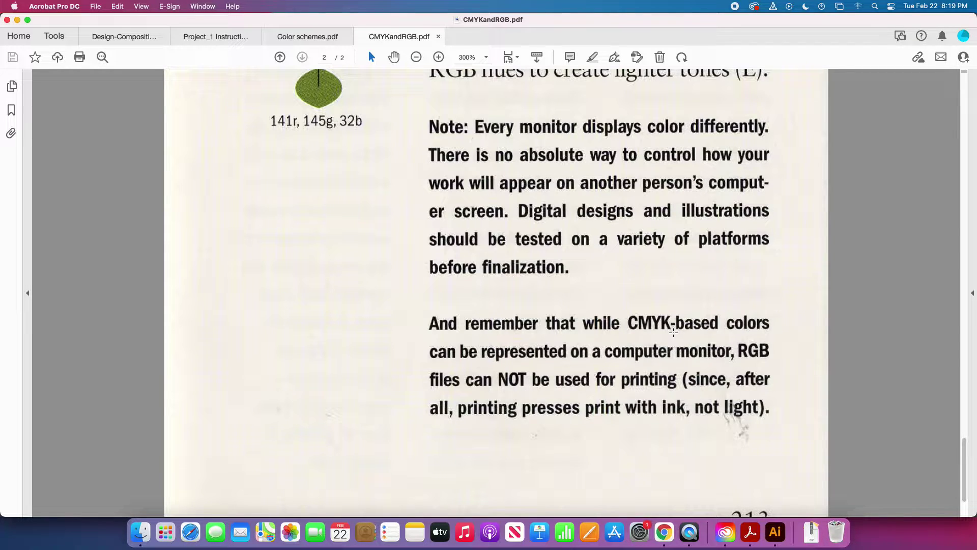
pyautogui.click(777, 536)
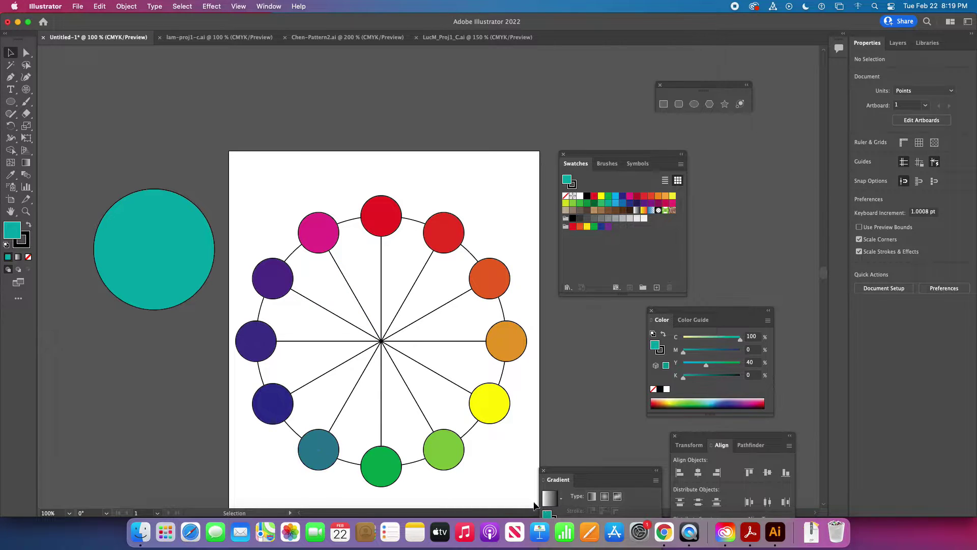
pyautogui.click(752, 534)
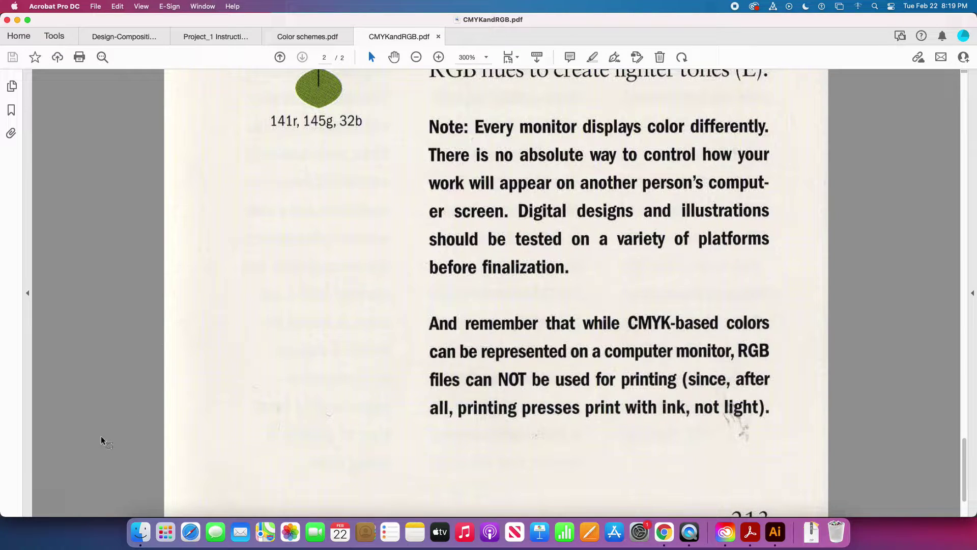
# - Switch to Finder and open Understanding_Color.pdf from the Proj 1 Pattern Color folder on the Desktop
pyautogui.click(140, 533)
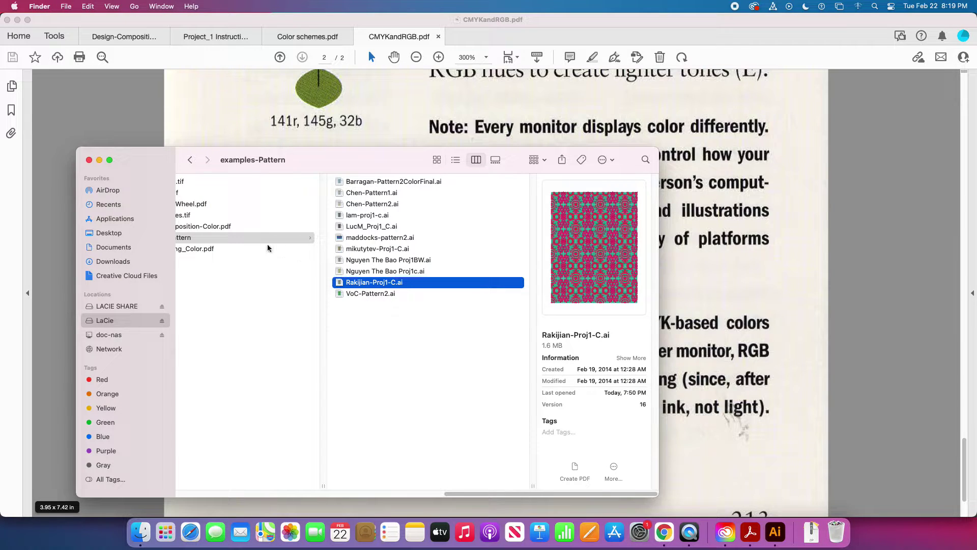
pyautogui.click(108, 232)
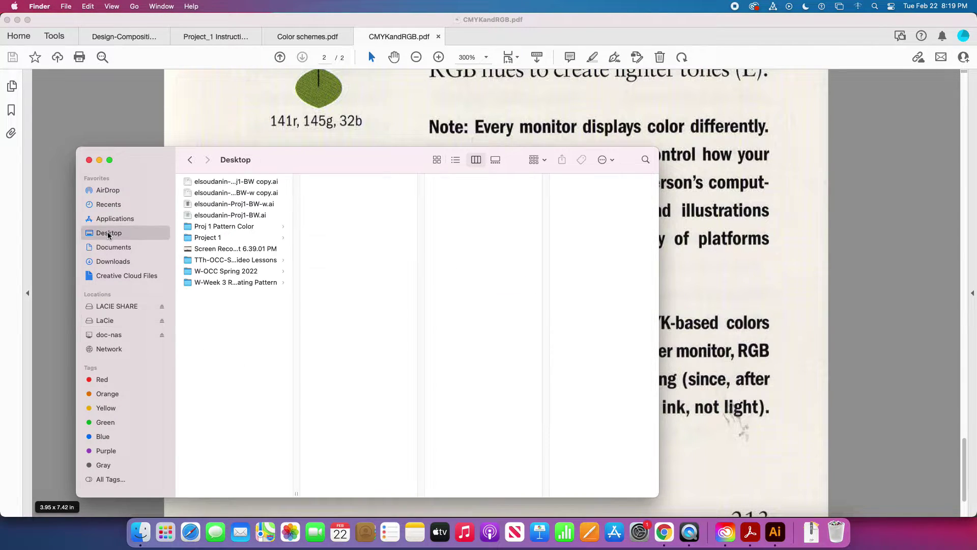
pyautogui.click(203, 228)
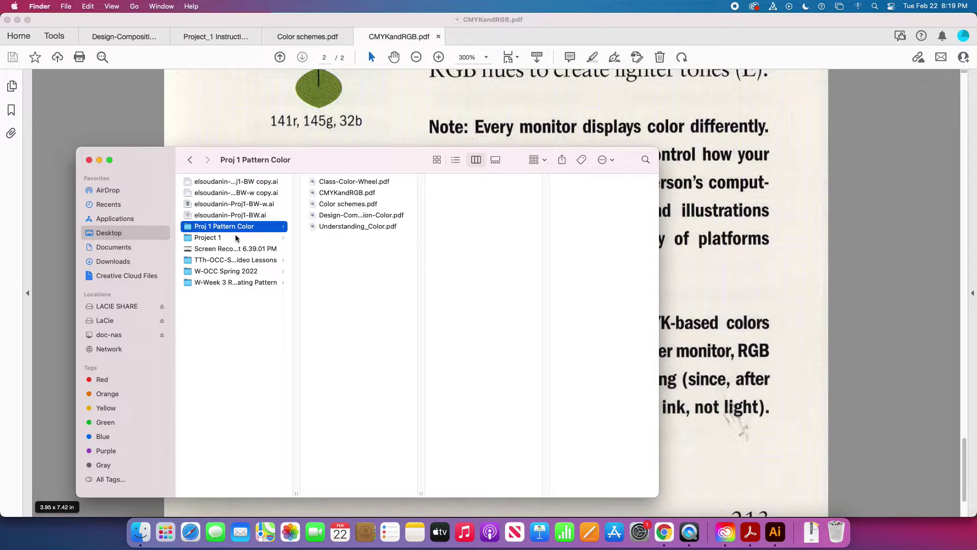
pyautogui.click(337, 216)
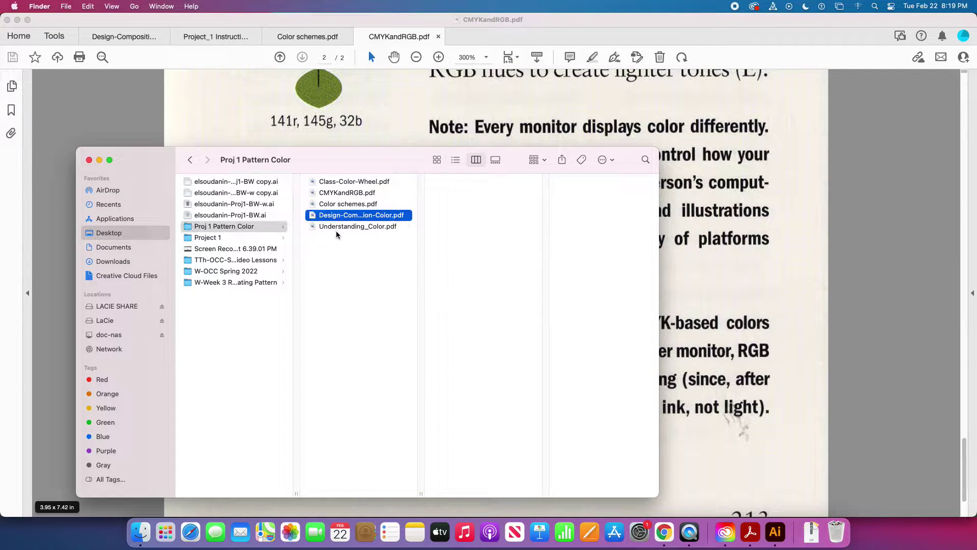
pyautogui.click(335, 227)
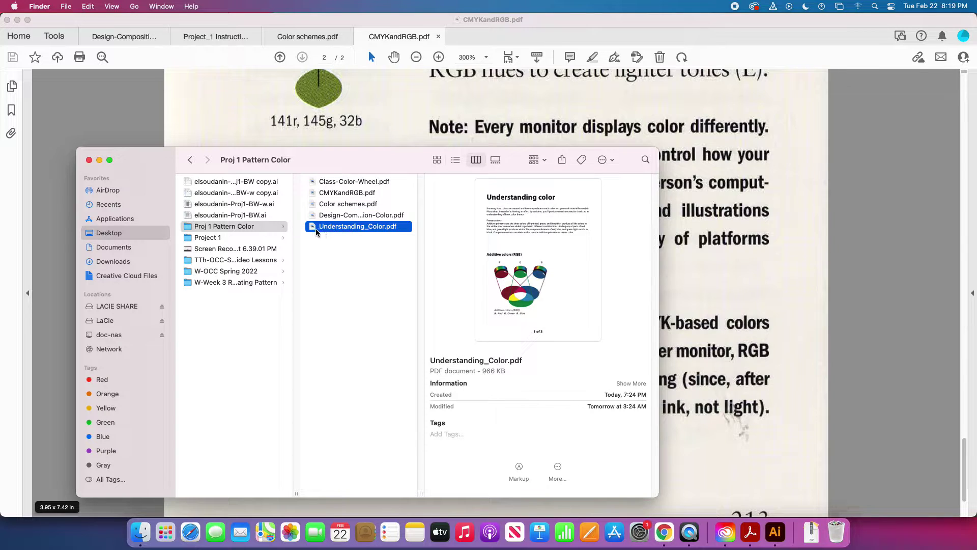
pyautogui.doubleClick(312, 229)
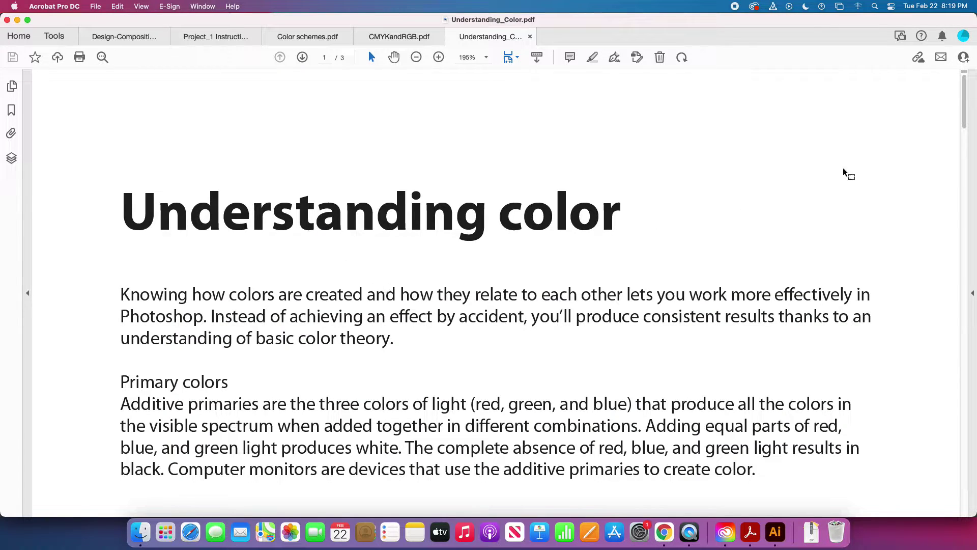
# - Read Understanding_Color.pdf from the introduction through the additive RGB diagram to the subtractive CMYK diagram on page 2
pyautogui.scroll(-2, 965, 127)
pyautogui.moveTo(964, 128); pyautogui.dragTo(965, 187)
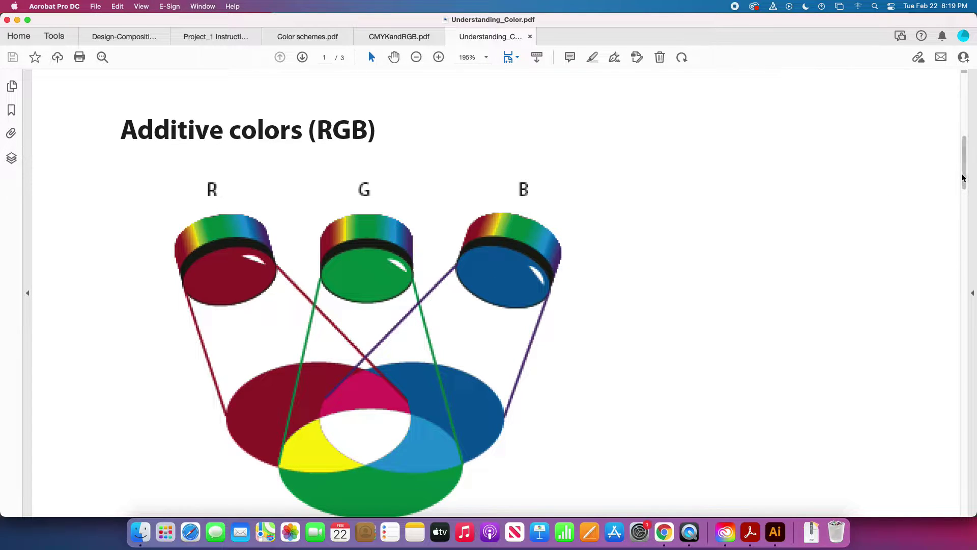
pyautogui.moveTo(962, 177); pyautogui.dragTo(964, 182)
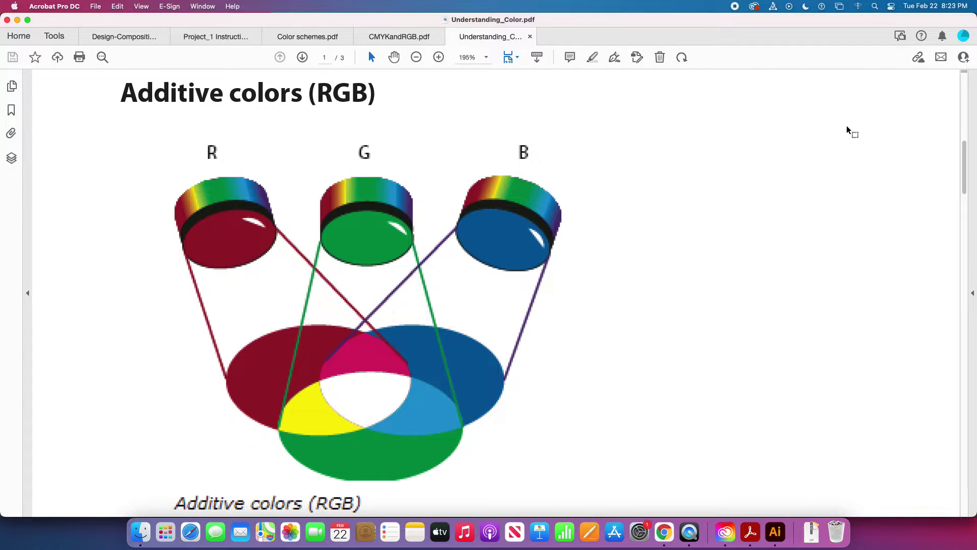
pyautogui.moveTo(964, 165); pyautogui.dragTo(966, 289)
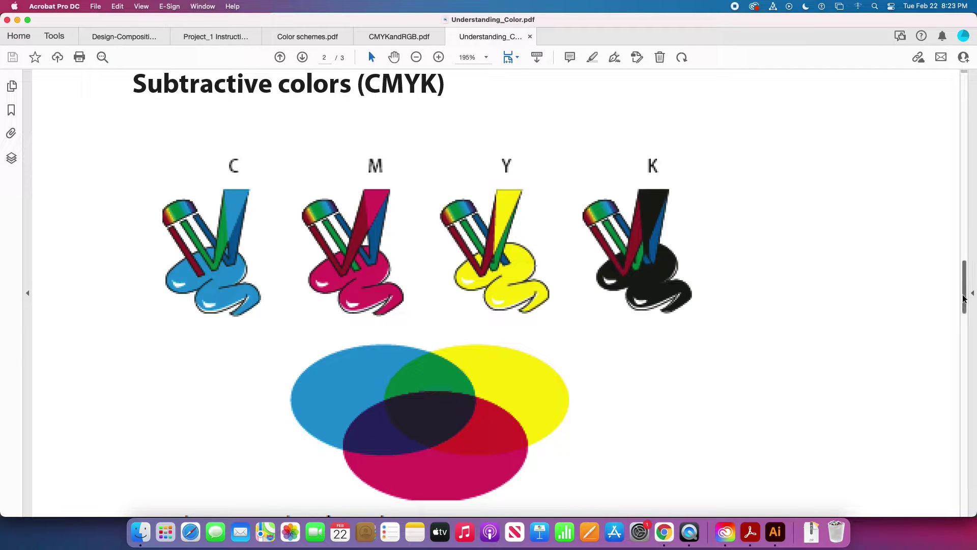
pyautogui.moveTo(963, 295); pyautogui.dragTo(966, 306)
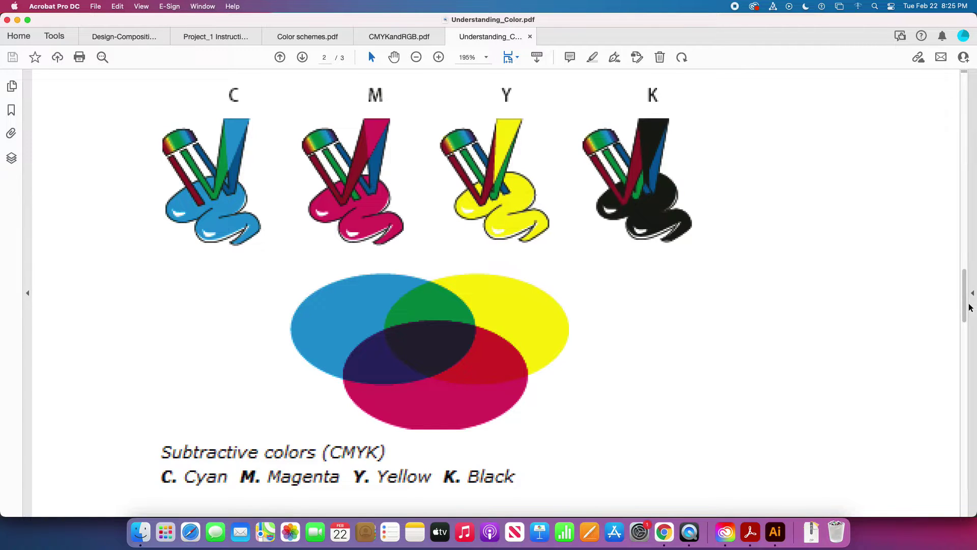
# - Compare the additive RGB diagram on page 1 of Understanding_Color.pdf with the subtractive CMYK diagram on page 2
pyautogui.scroll(2, 966, 300)
pyautogui.moveTo(966, 300); pyautogui.dragTo(966, 191)
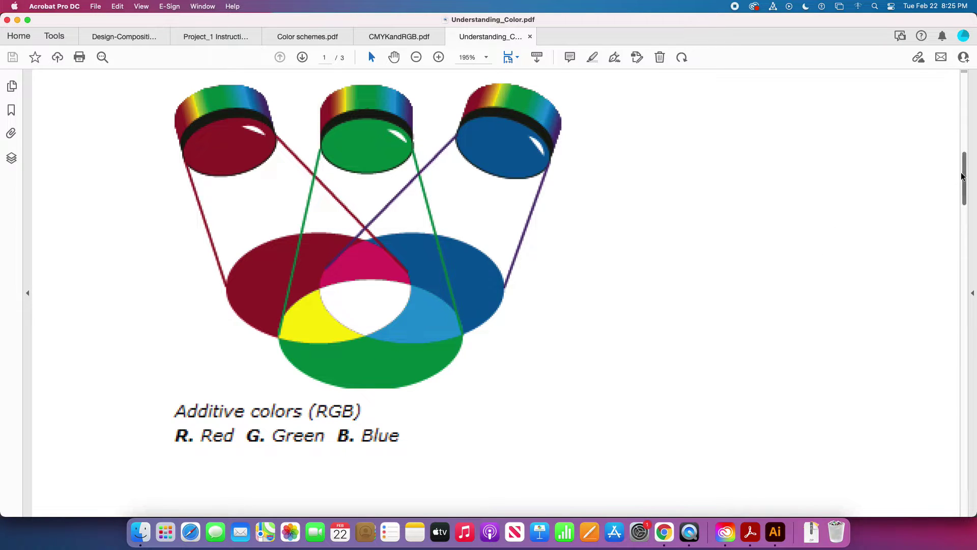
pyautogui.moveTo(962, 176)
pyautogui.mouseDown()
pyautogui.moveTo(962, 164)
pyautogui.moveTo(965, 282)
pyautogui.mouseUp()
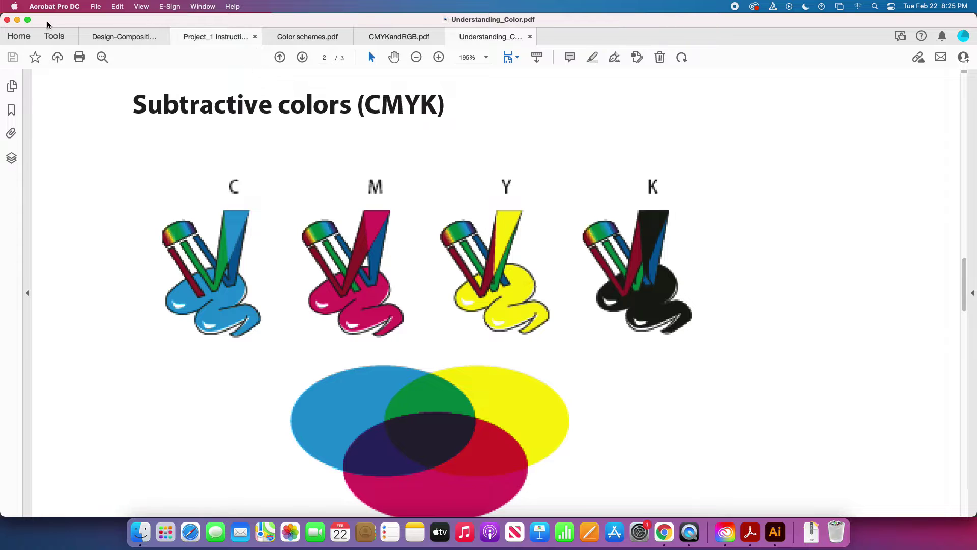
# - Minimize the PDF, move the Finder window aside, and switch to Illustrator's color wheel document with the large teal circle selected
pyautogui.click(17, 20)
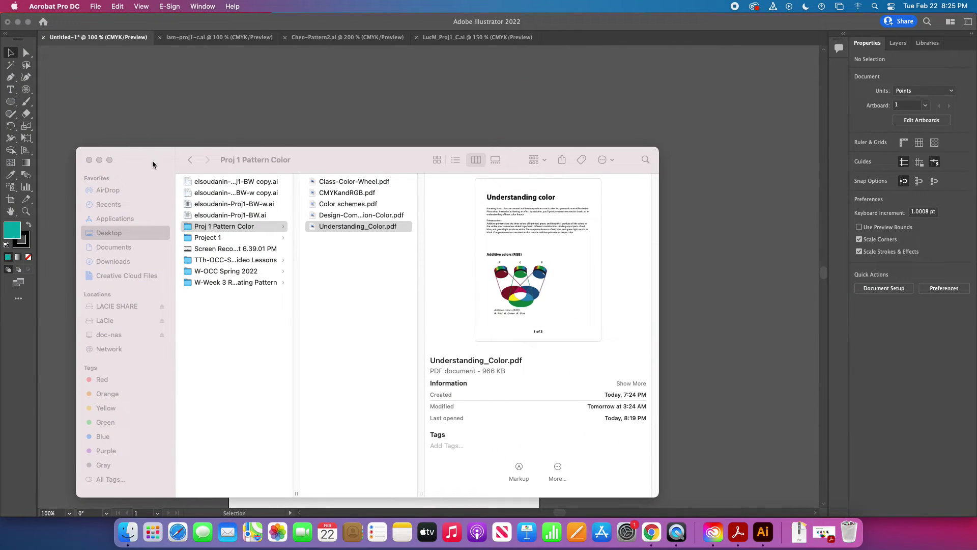
pyautogui.moveTo(153, 164); pyautogui.dragTo(154, 151)
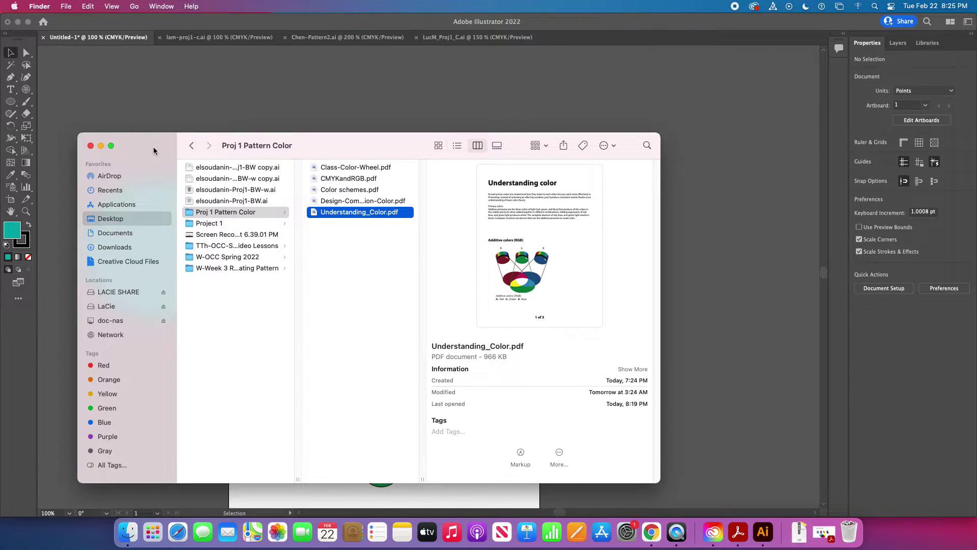
pyautogui.click(205, 81)
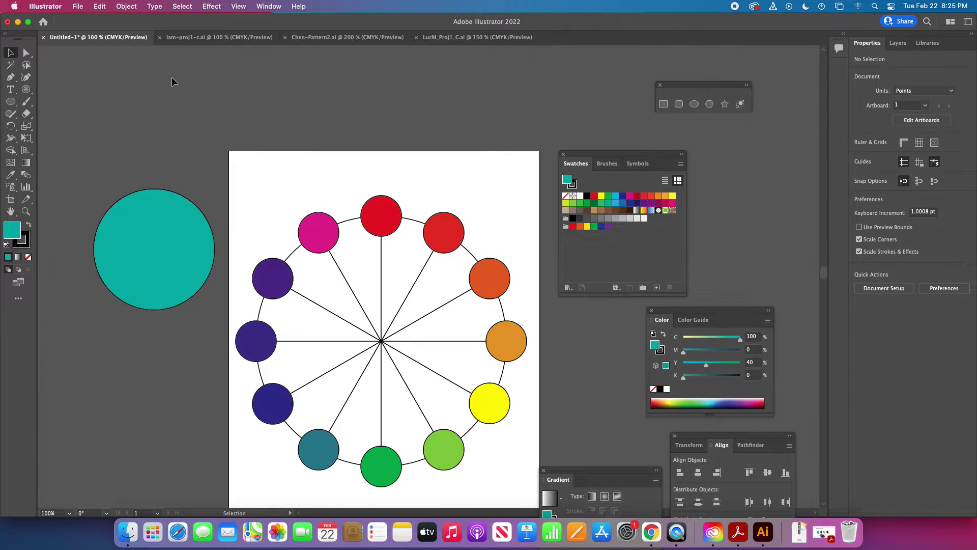
pyautogui.click(168, 232)
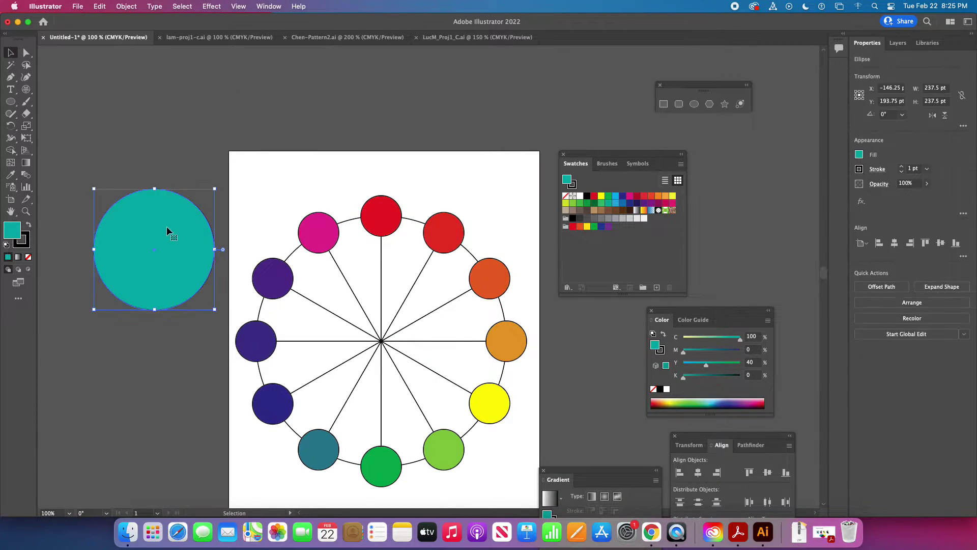
# - Preview the black-and-white pattern files on the Desktop and open the original whose name ends in Proj1-BW.ai
pyautogui.click(77, 7)
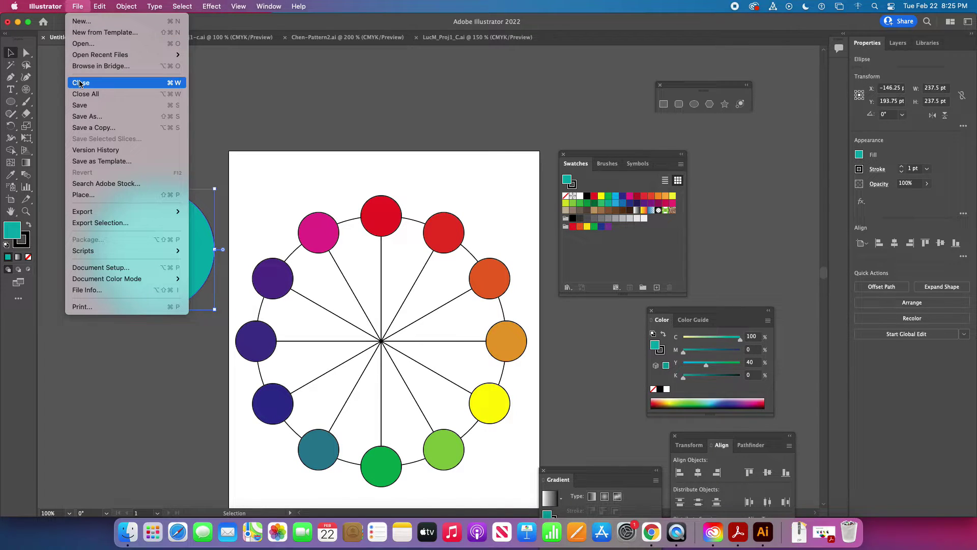
pyautogui.click(83, 43)
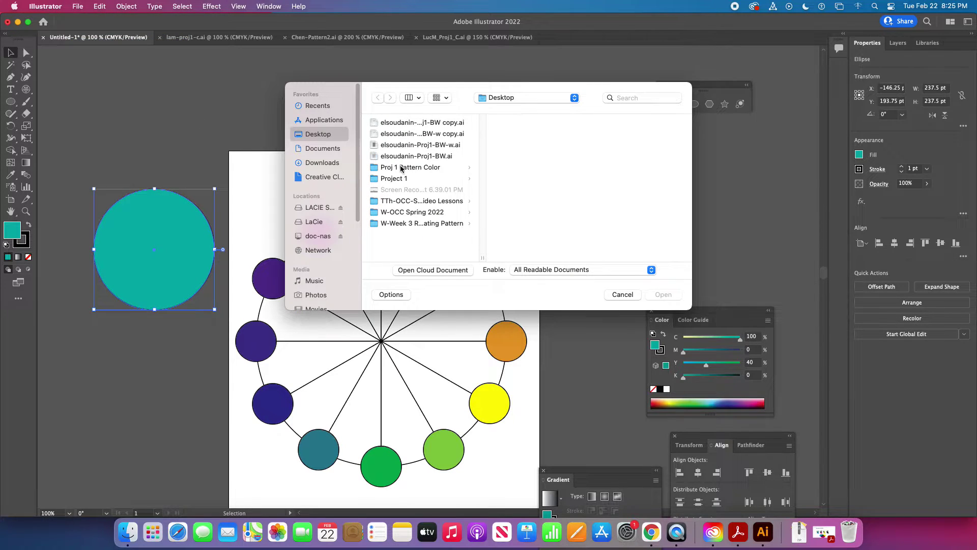
pyautogui.moveTo(482, 258); pyautogui.dragTo(586, 258)
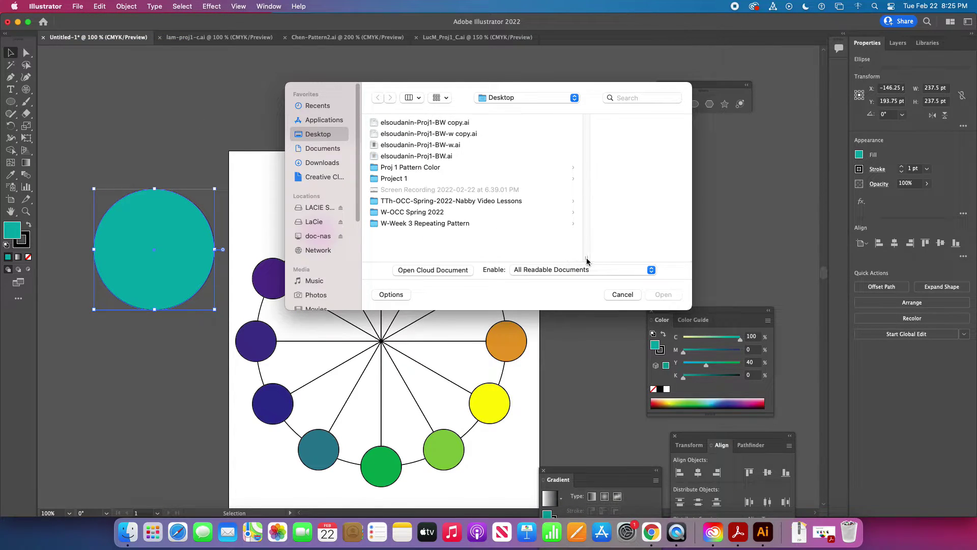
pyautogui.click(402, 124)
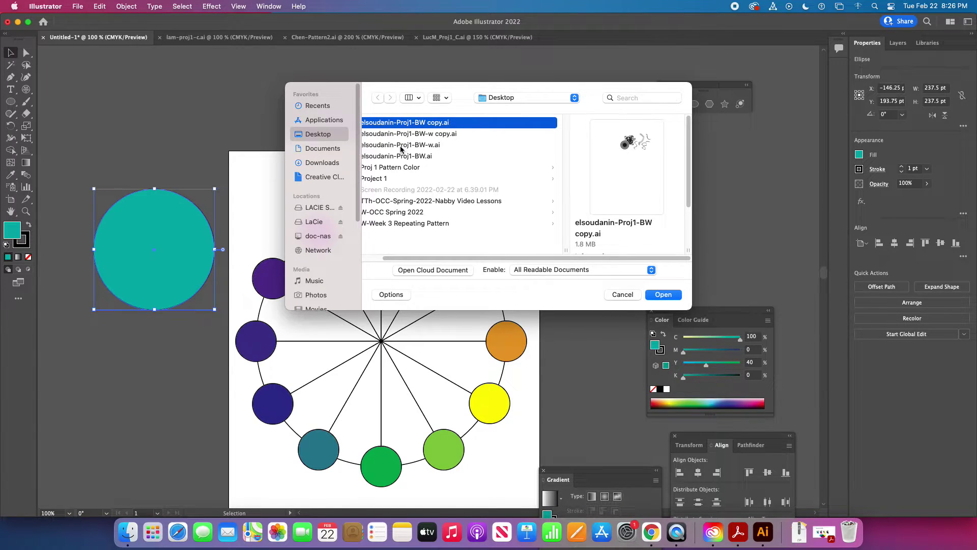
pyautogui.click(401, 147)
pyautogui.moveTo(524, 258); pyautogui.dragTo(478, 263)
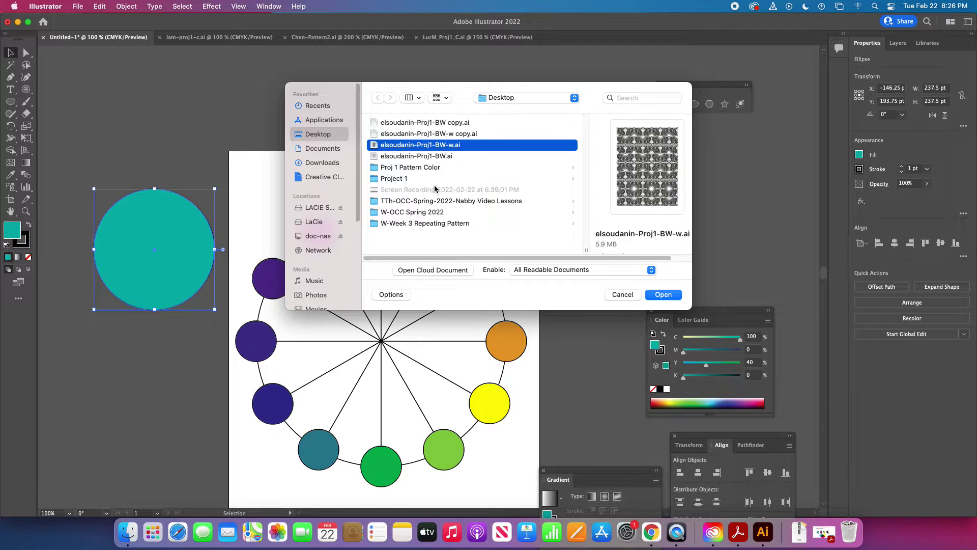
pyautogui.click(426, 157)
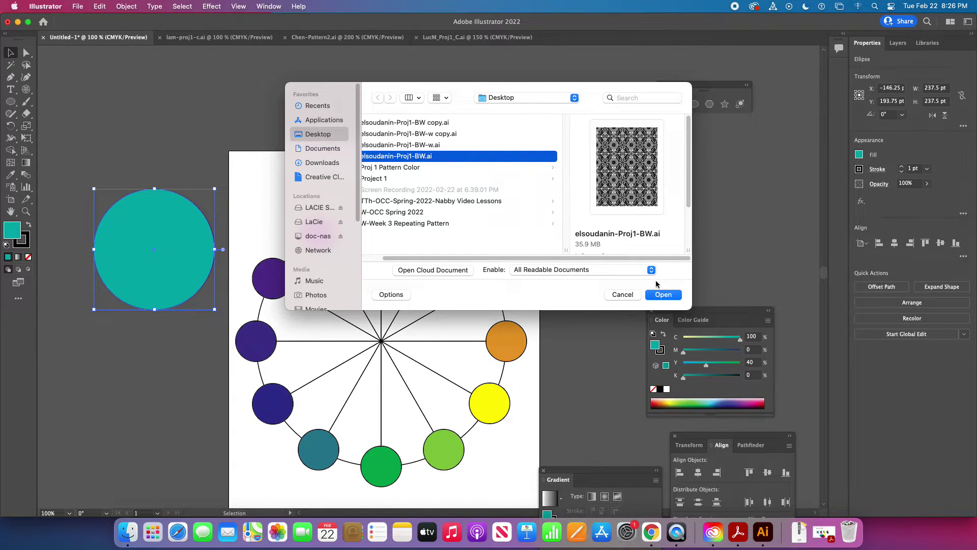
pyautogui.click(664, 295)
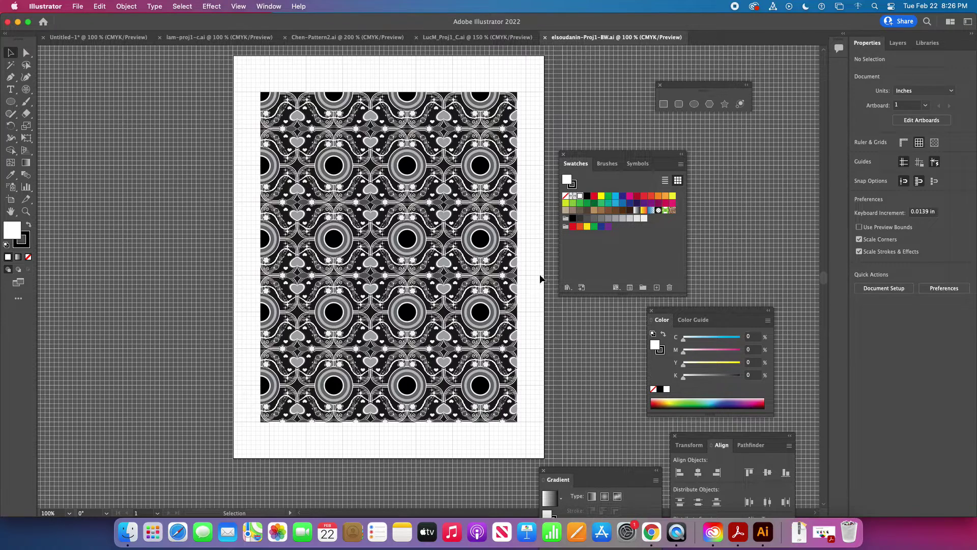
# - Save the pattern on the computer's Desktop as a new Illustrator file, replacing BW with C so the name ends in Proj1-C.ai
pyautogui.click(77, 8)
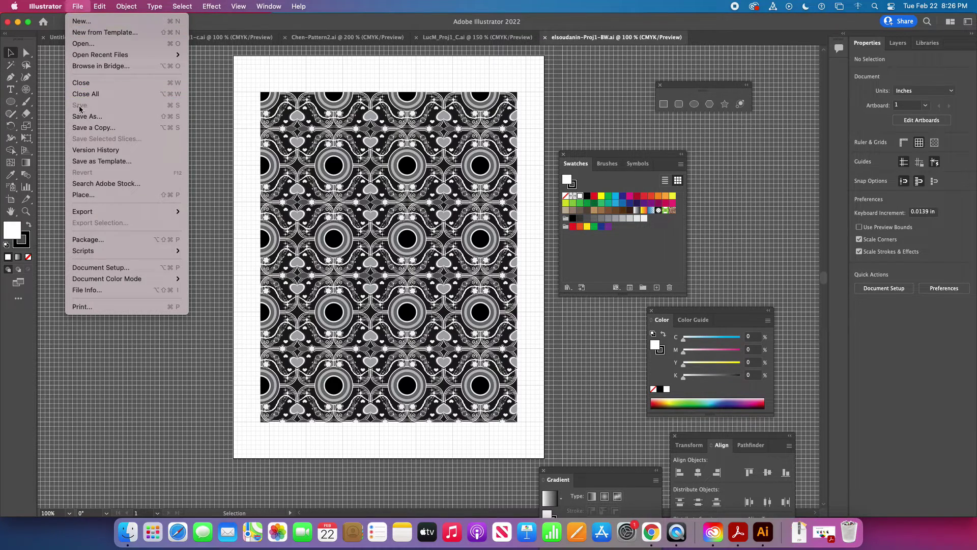
pyautogui.click(340, 67)
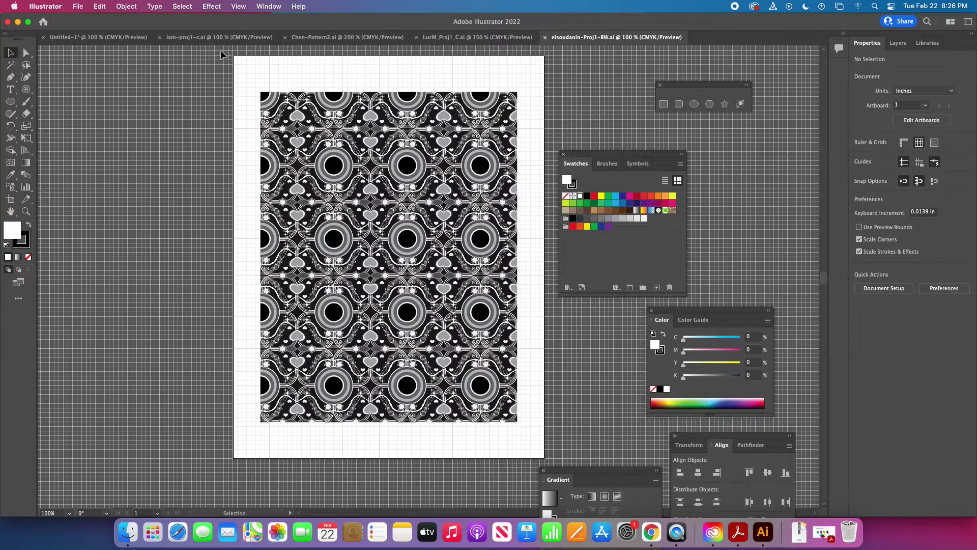
pyautogui.click(78, 7)
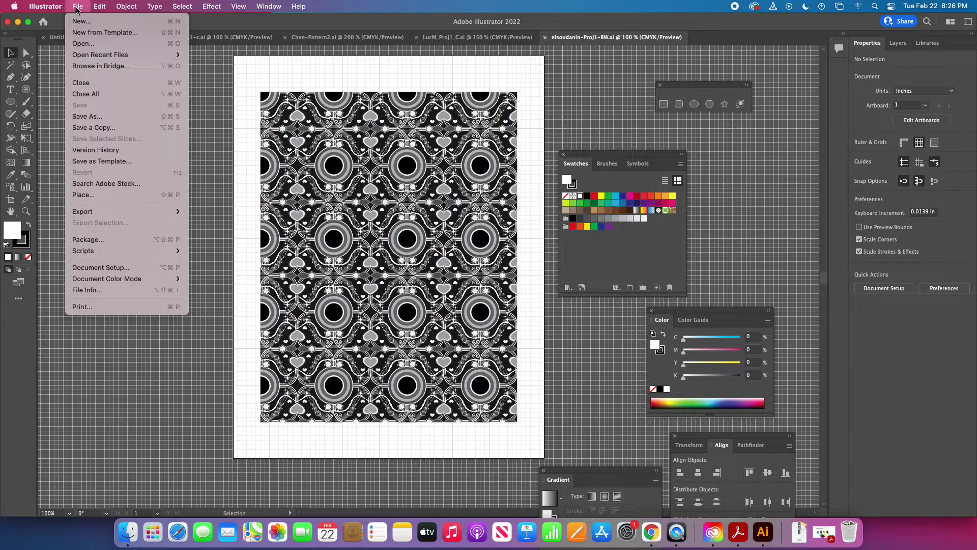
pyautogui.click(90, 117)
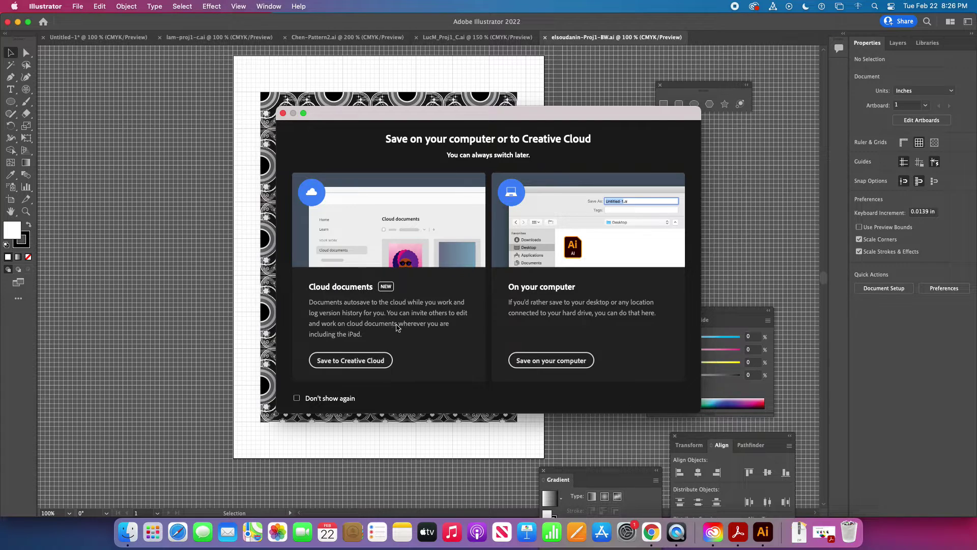
pyautogui.click(555, 366)
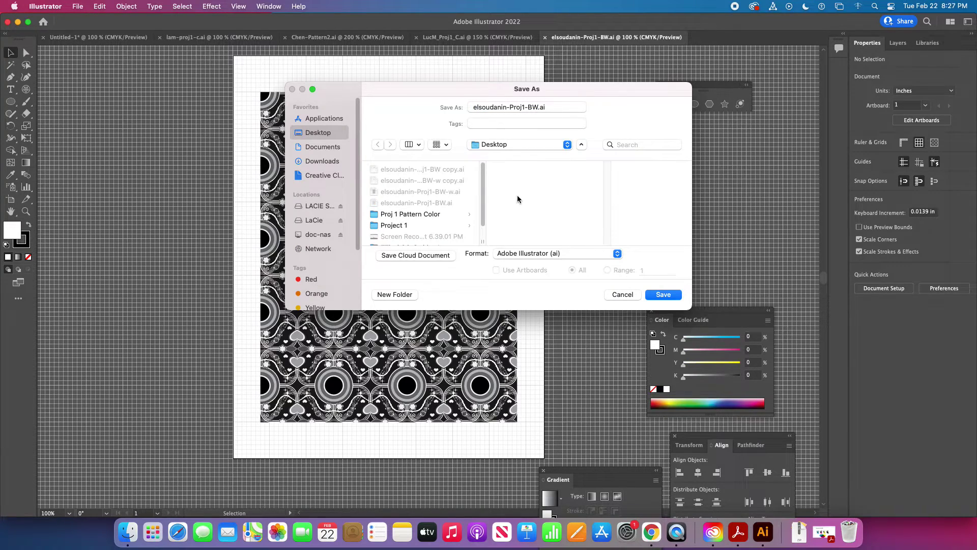
pyautogui.click(537, 107)
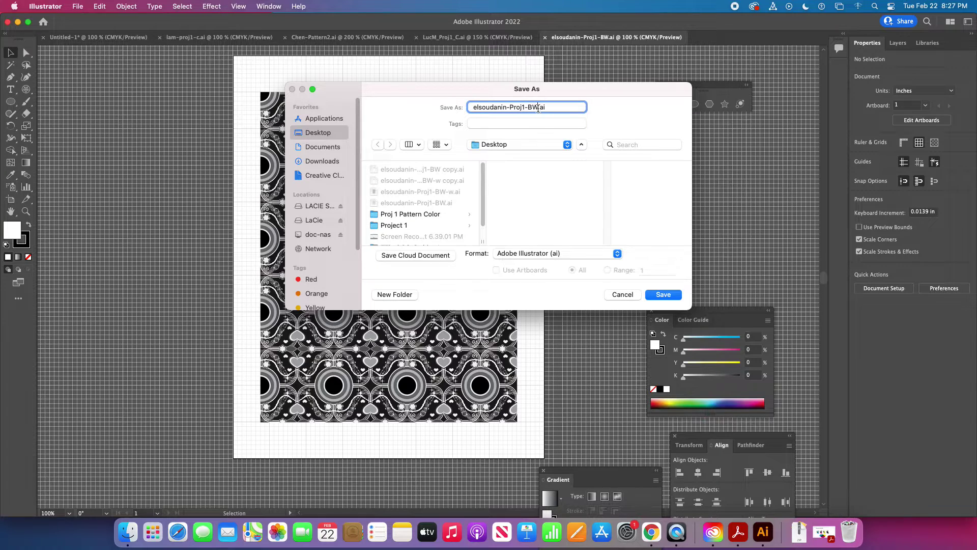
pyautogui.moveTo(537, 108); pyautogui.dragTo(529, 108)
pyautogui.write('C')
pyautogui.click(663, 295)
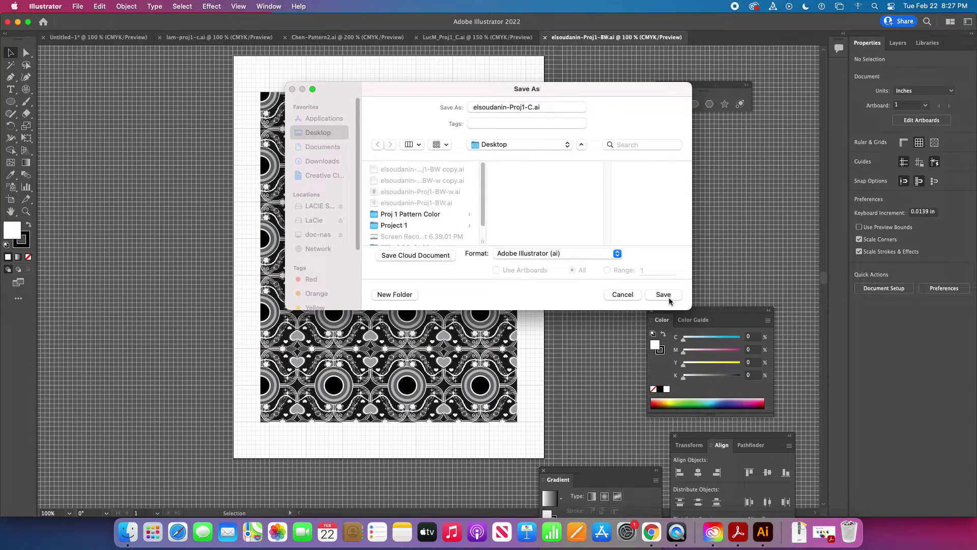
pyautogui.click(605, 409)
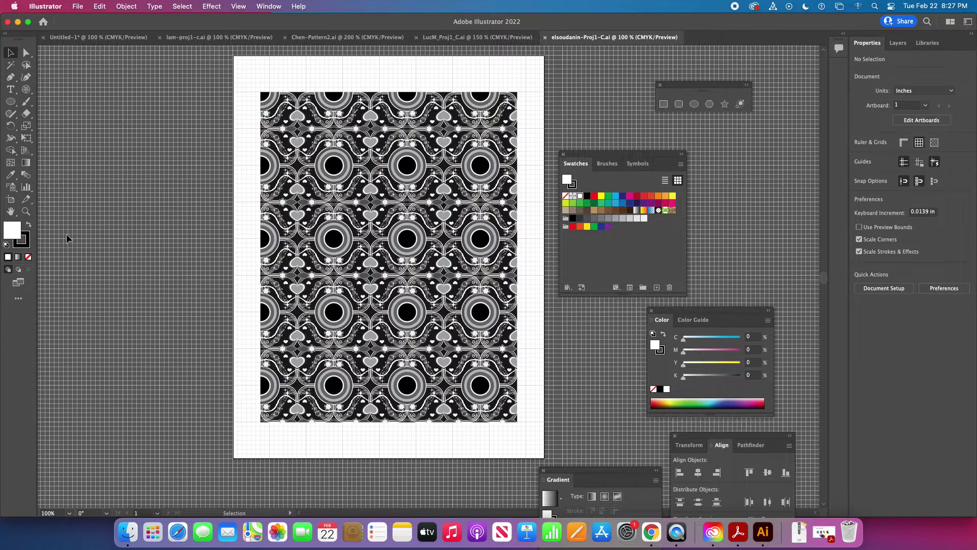
# - Set the fill color to the red DB0F40 with a hue of 347° in the Color Picker
pyautogui.doubleClick(11, 233)
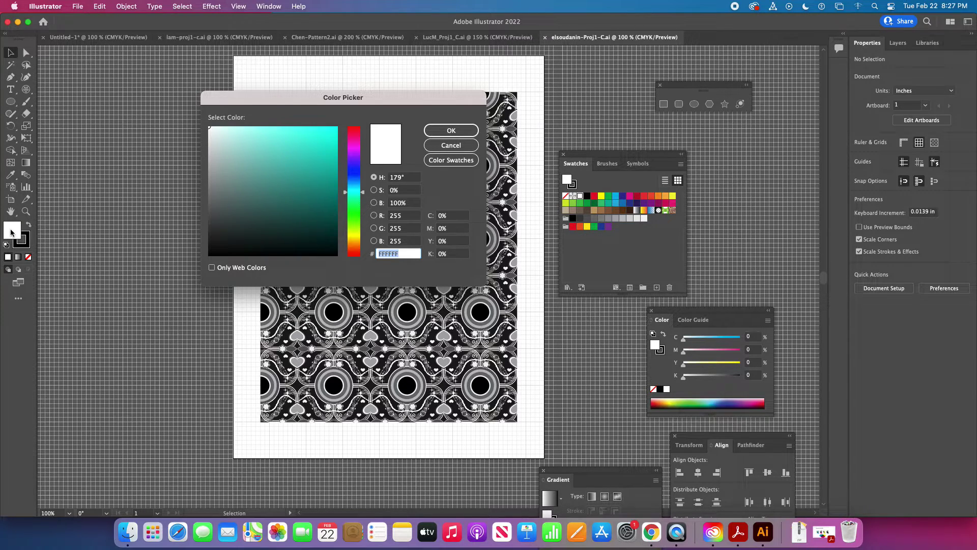
pyautogui.click(355, 133)
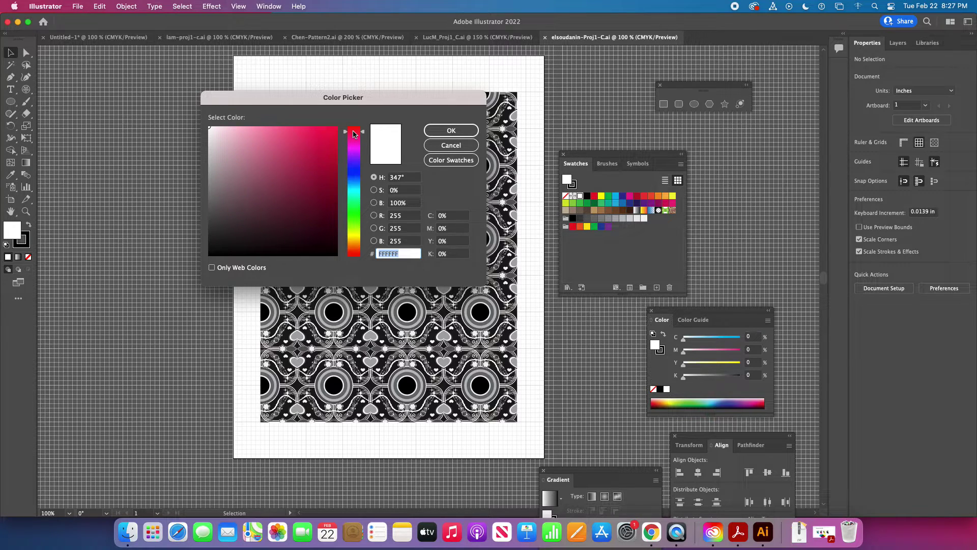
pyautogui.click(315, 141)
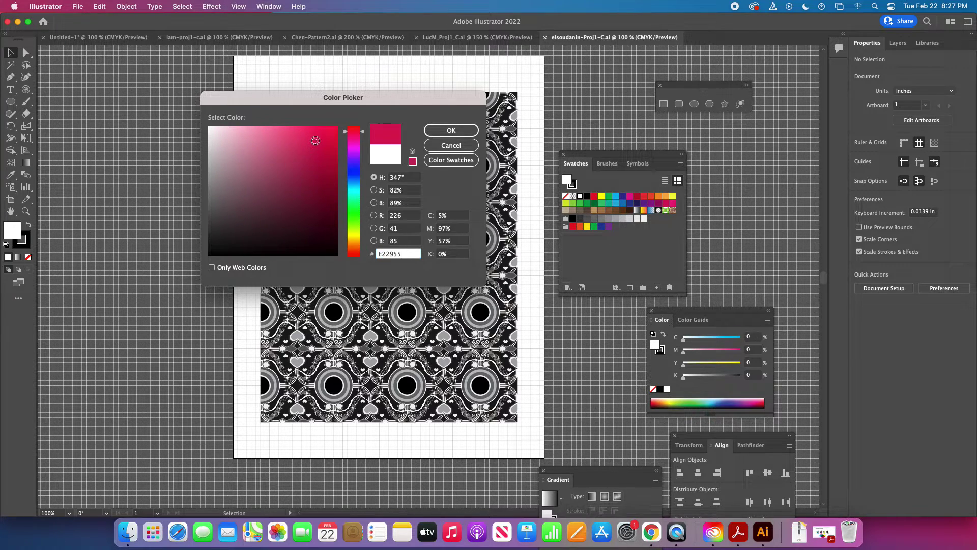
pyautogui.click(318, 139)
pyautogui.moveTo(319, 139); pyautogui.dragTo(329, 145)
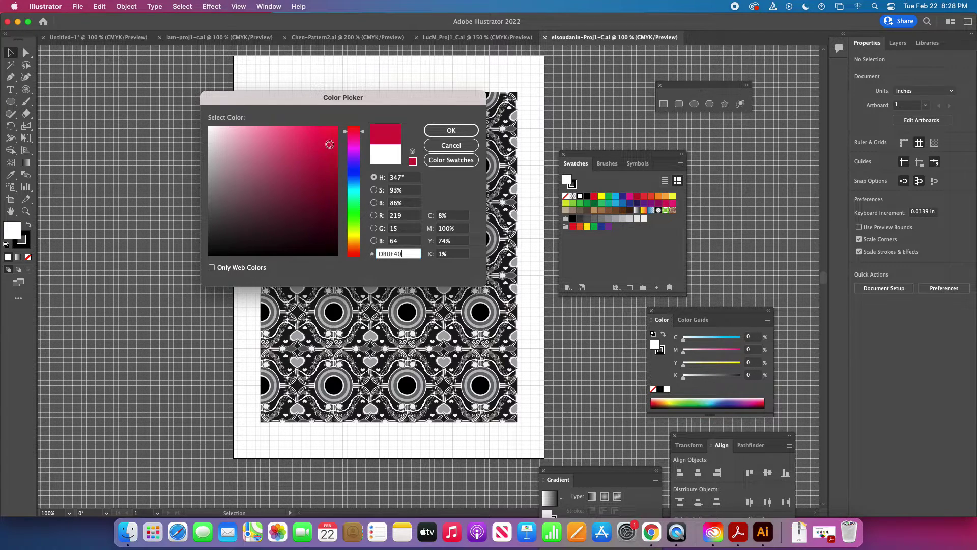
pyautogui.click(467, 132)
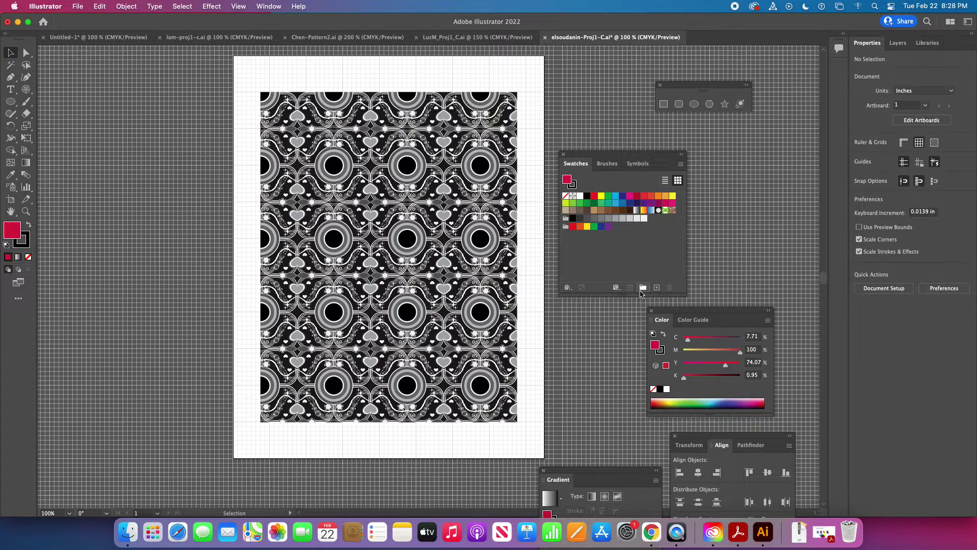
# - Move the floating Color panel group beside the pattern artboard and display the Color Guide in it
pyautogui.moveTo(695, 311); pyautogui.dragTo(129, 115)
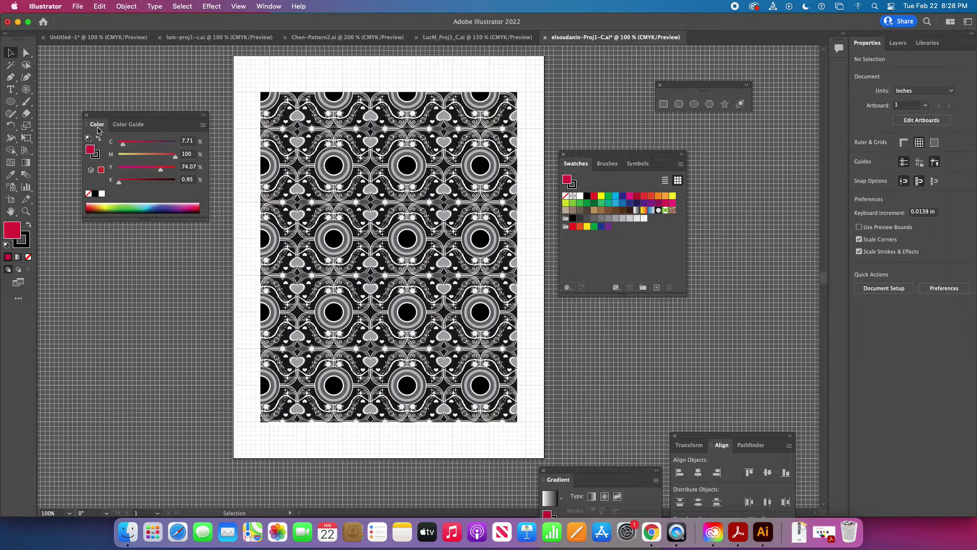
pyautogui.click(127, 124)
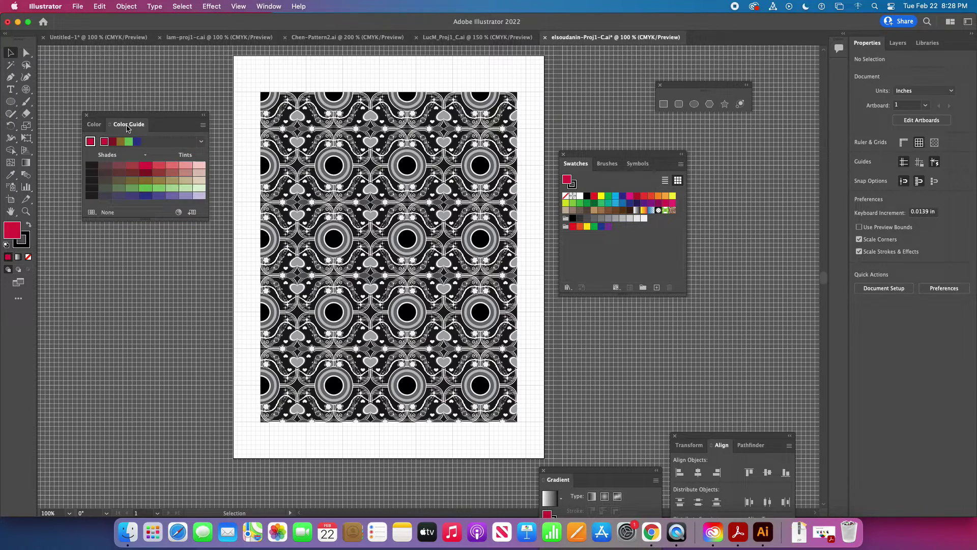
pyautogui.click(97, 124)
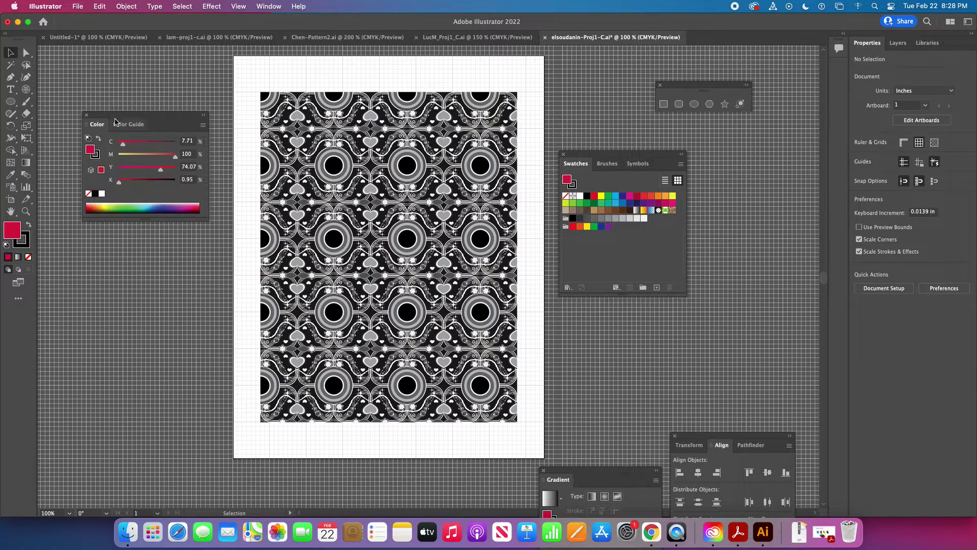
pyautogui.click(268, 7)
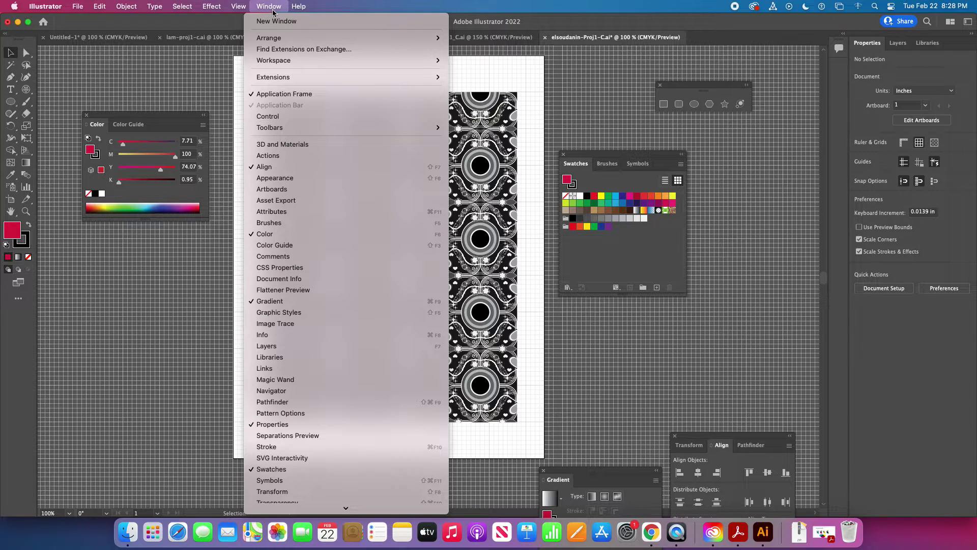
pyautogui.click(274, 245)
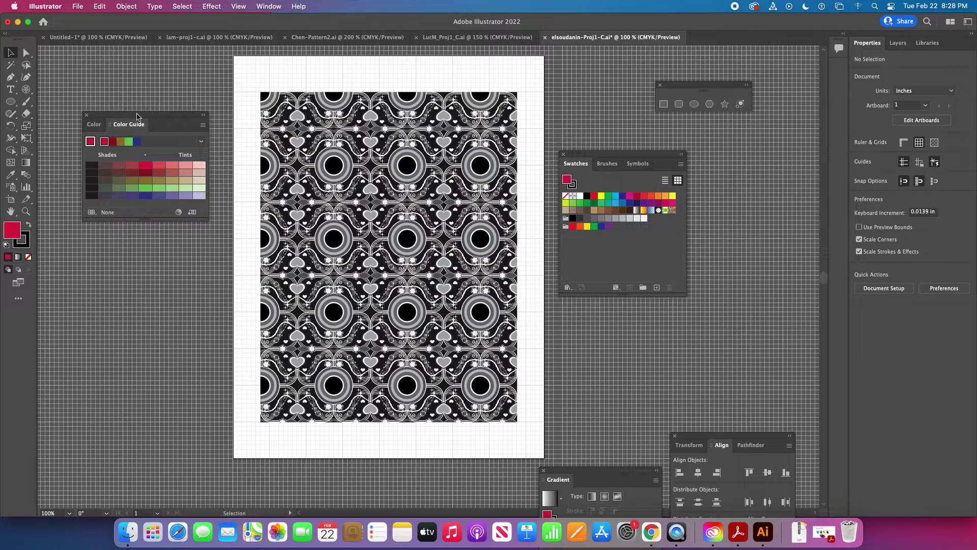
pyautogui.moveTo(137, 116); pyautogui.dragTo(120, 132)
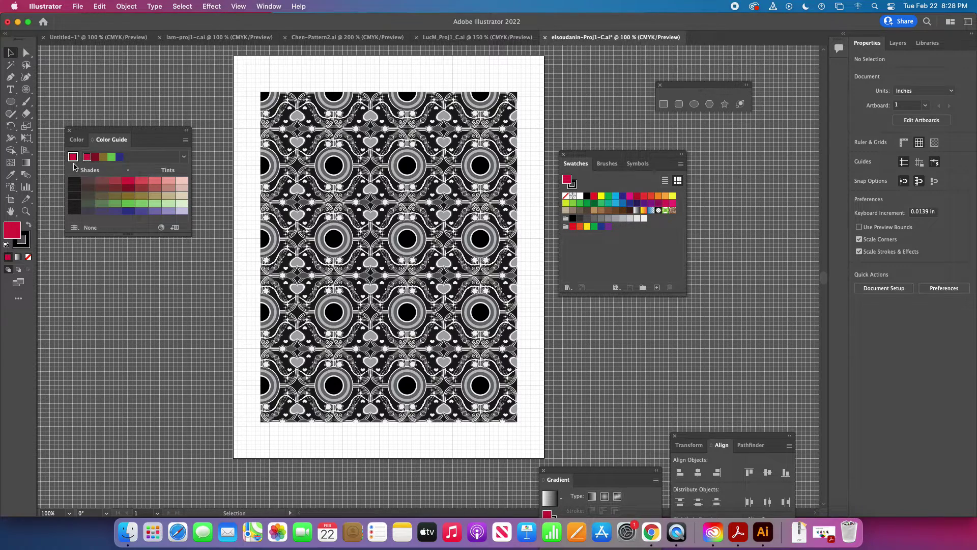
# - Check the color wheel document, return to the Proj1-C pattern, and set the Color Guide's base color to the current red fill
pyautogui.click(89, 39)
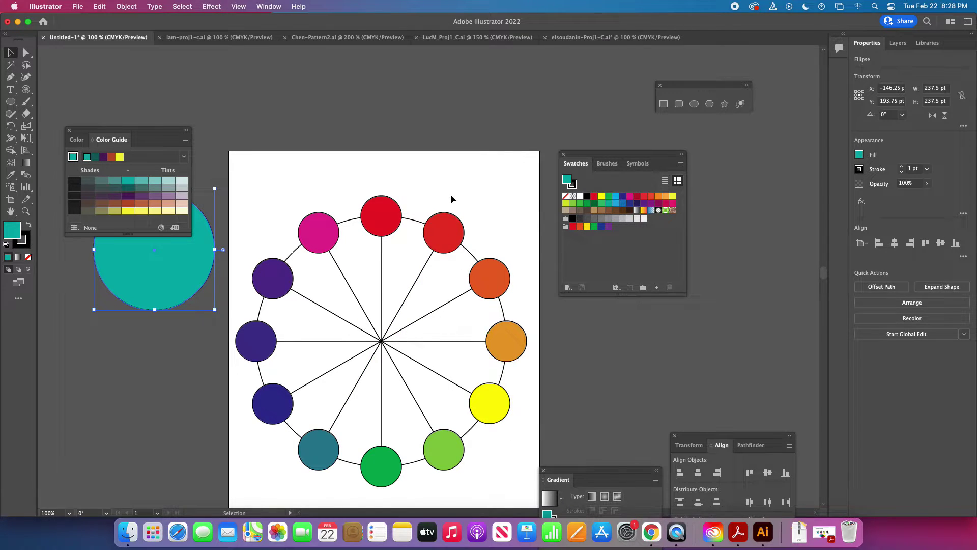
pyautogui.click(574, 38)
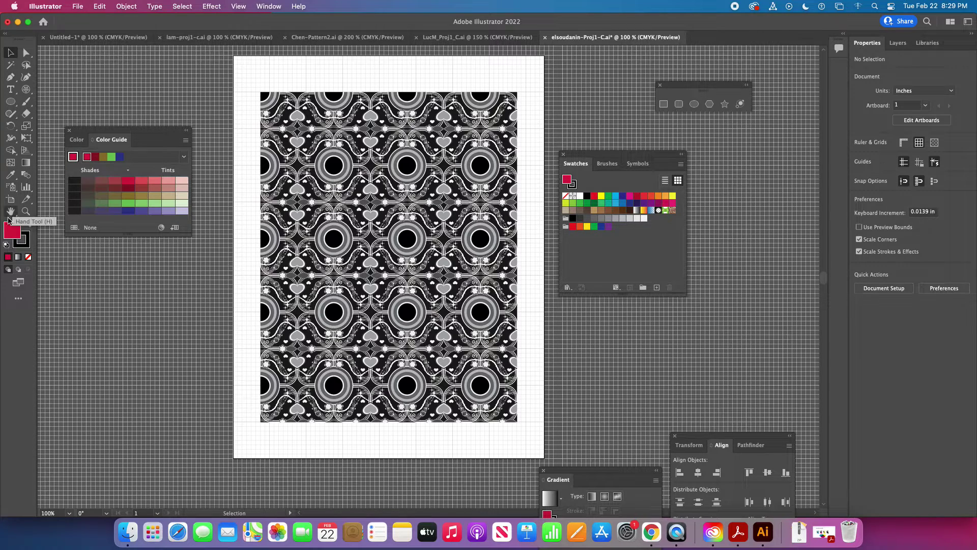
pyautogui.click(73, 158)
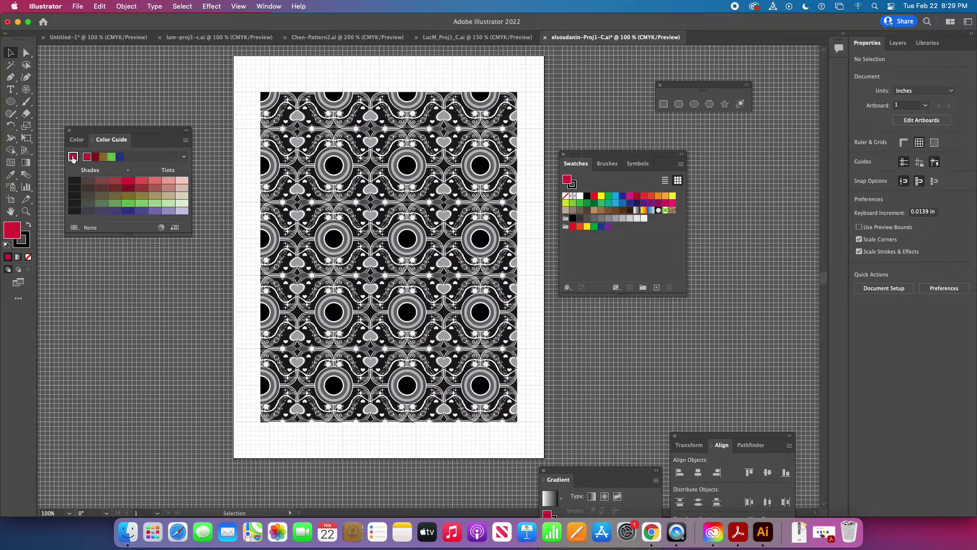
# - Browse the Color Guide's harmony rules, try Complementary, and set the rule to Complementary 2
pyautogui.click(185, 158)
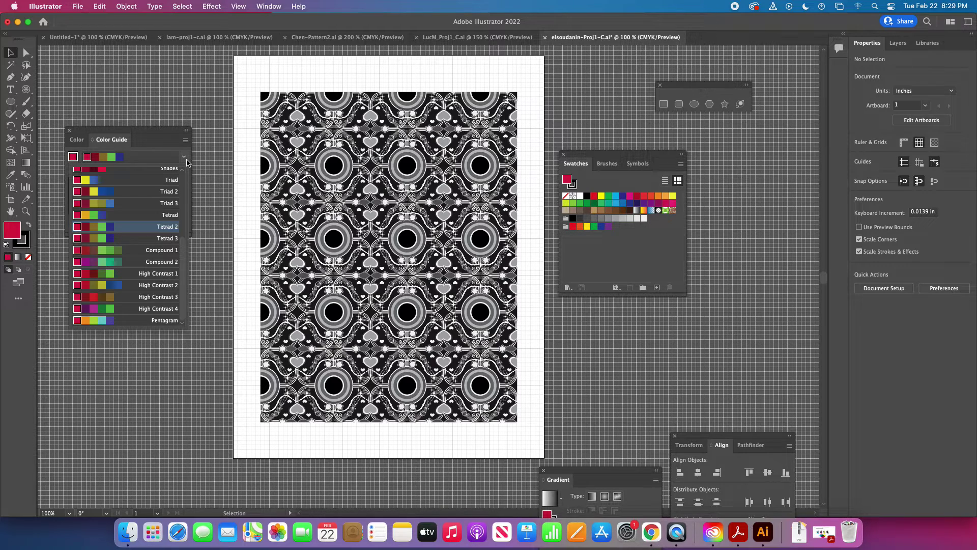
pyautogui.scroll(2, 184, 237)
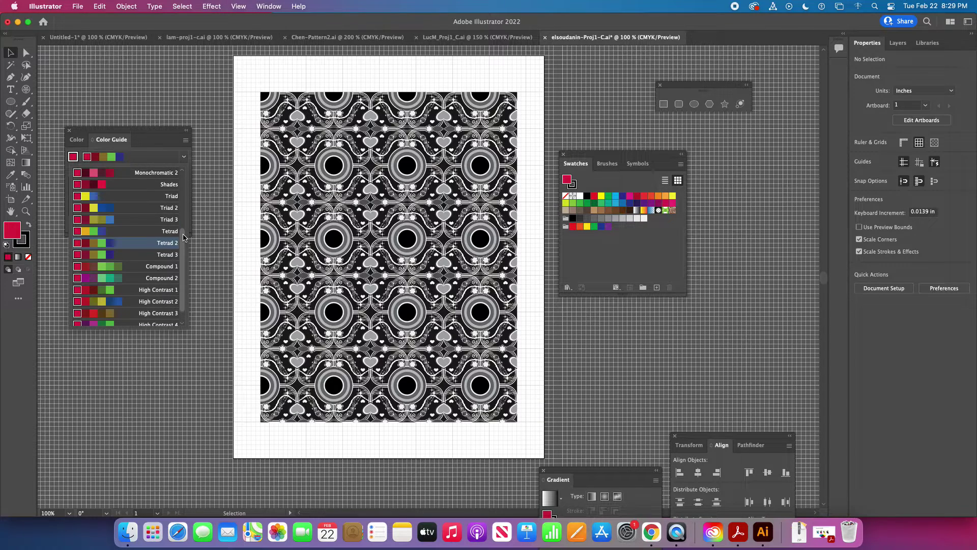
pyautogui.moveTo(184, 238); pyautogui.dragTo(188, 181)
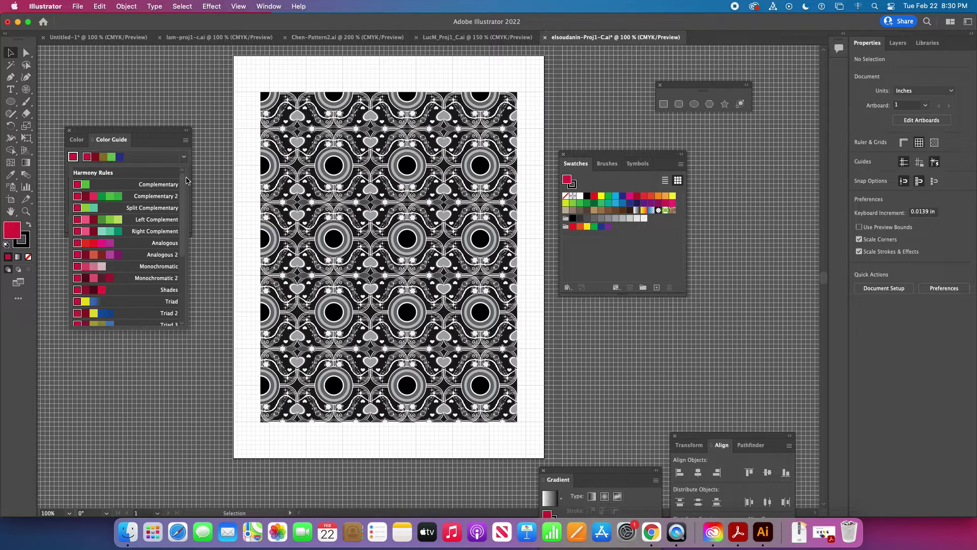
pyautogui.click(183, 236)
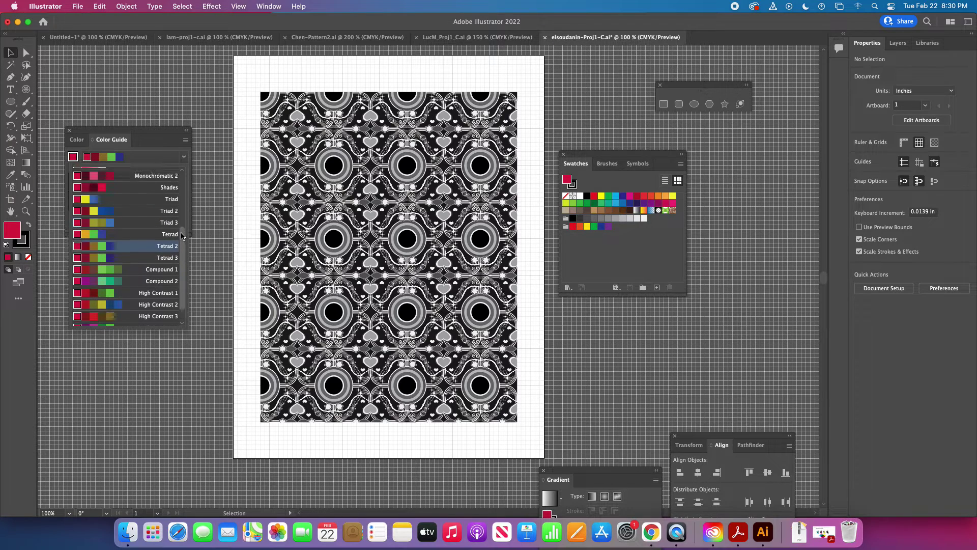
pyautogui.moveTo(183, 235); pyautogui.dragTo(184, 180)
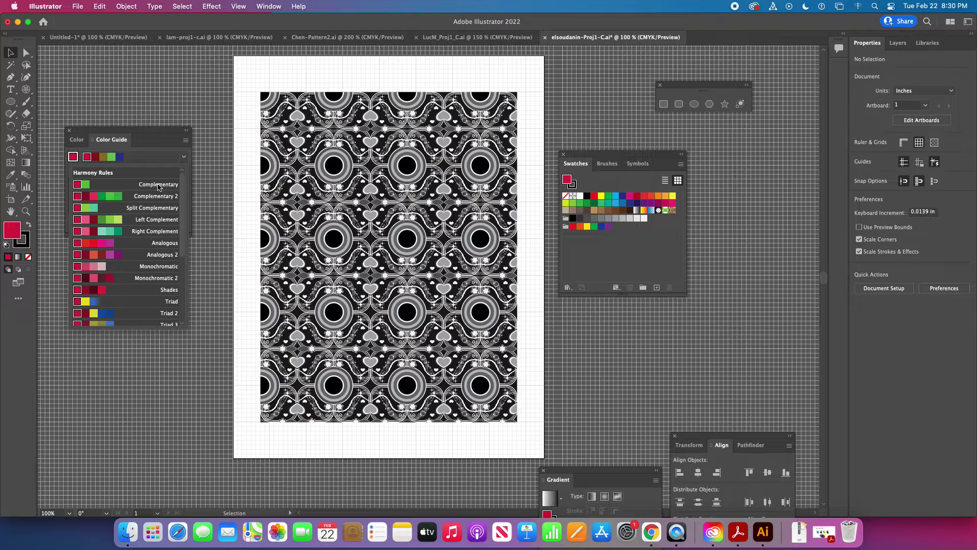
pyautogui.click(170, 185)
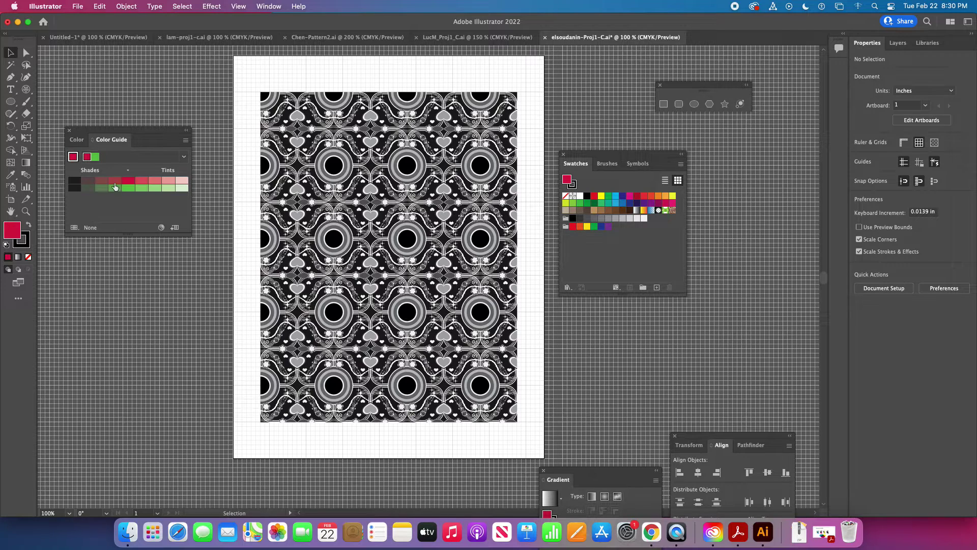
pyautogui.click(185, 157)
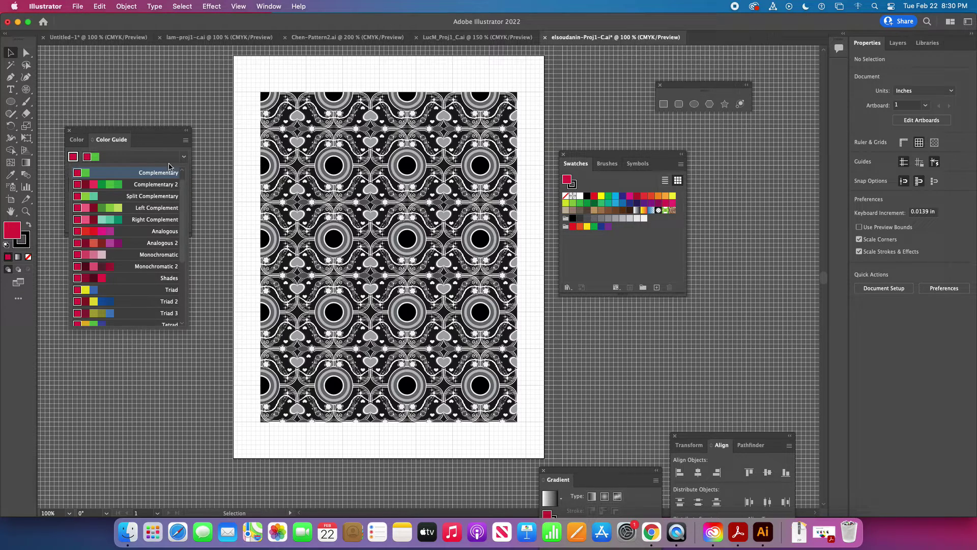
pyautogui.click(142, 189)
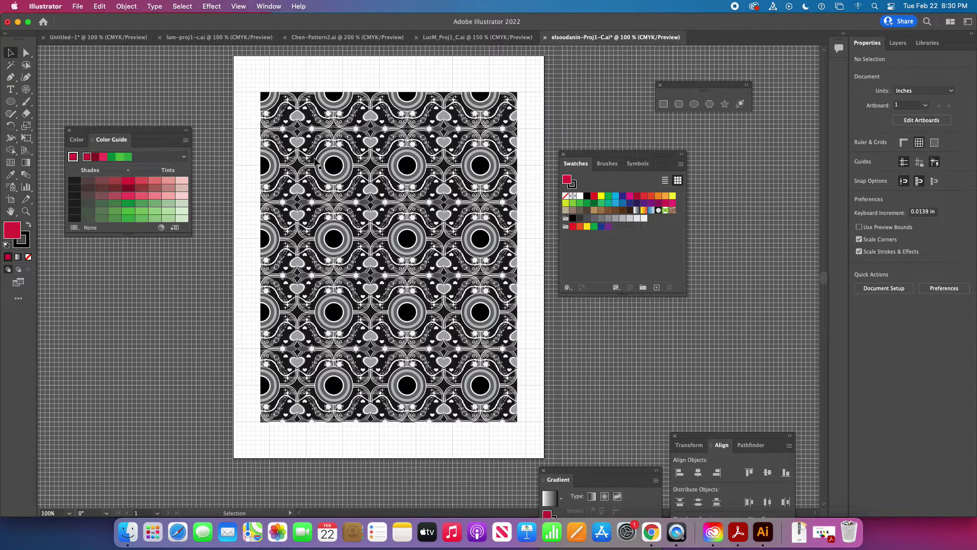
# - Select the whole pattern group and move the floating Swatches panel away from the middle of the pattern
pyautogui.click(26, 211)
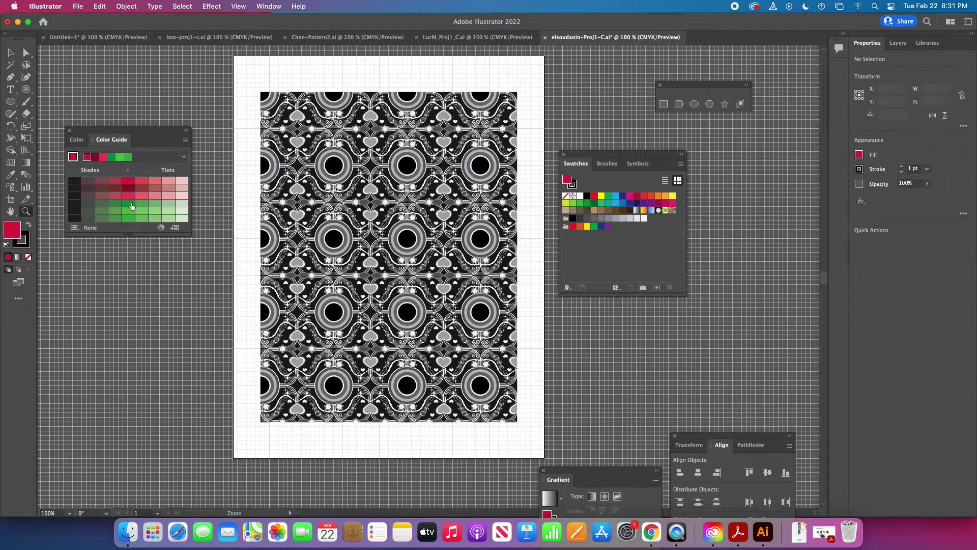
pyautogui.click(420, 203)
pyautogui.click(395, 187)
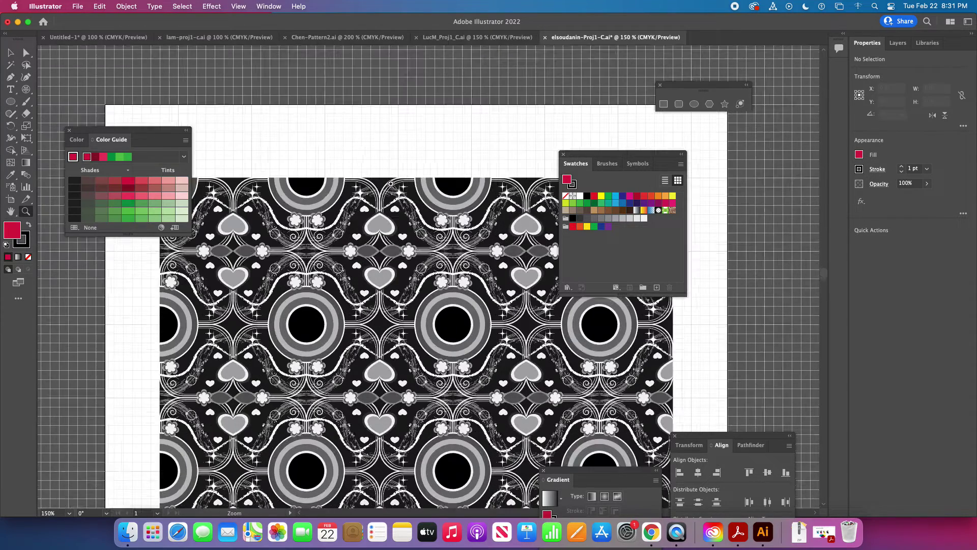
pyautogui.scroll(-3, 365, 173)
pyautogui.hscroll(-4, 365, 173)
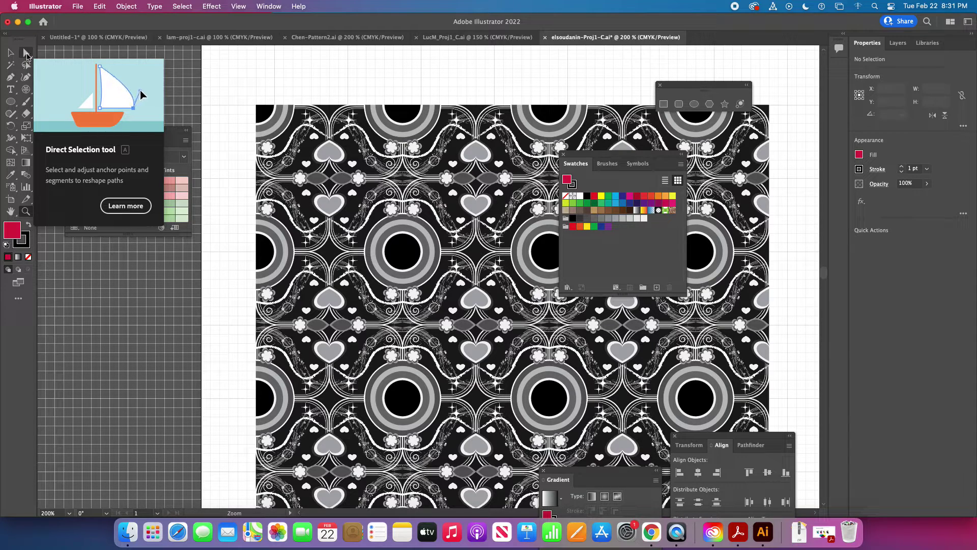
pyautogui.click(27, 54)
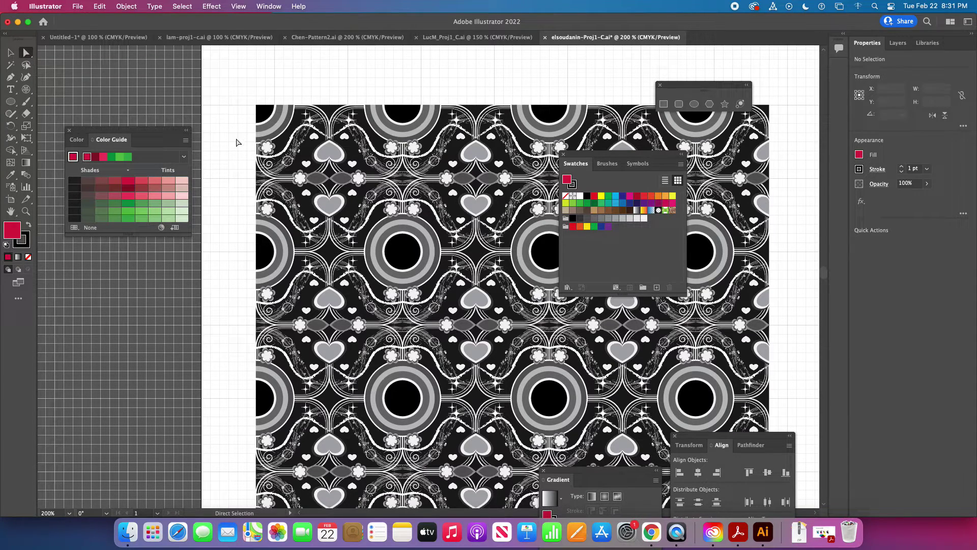
pyautogui.click(11, 54)
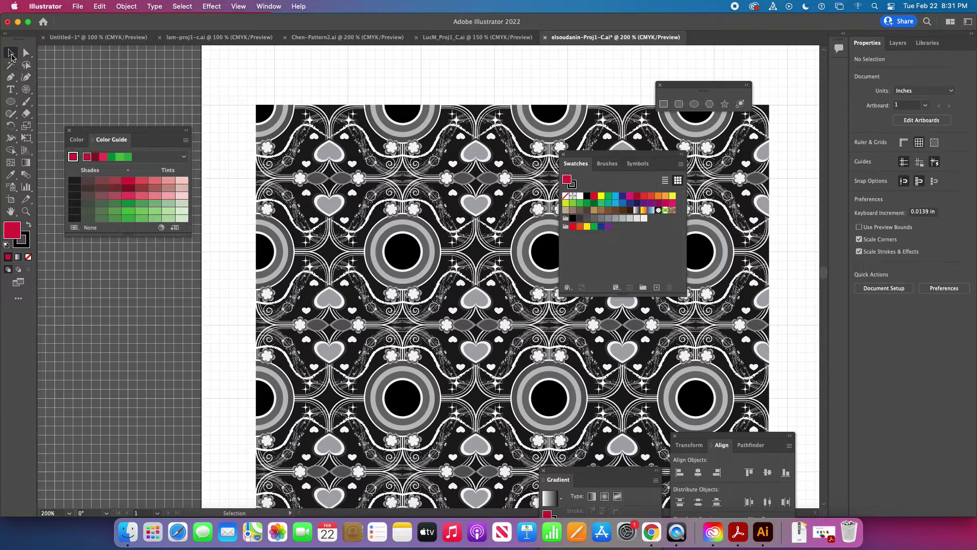
pyautogui.click(278, 133)
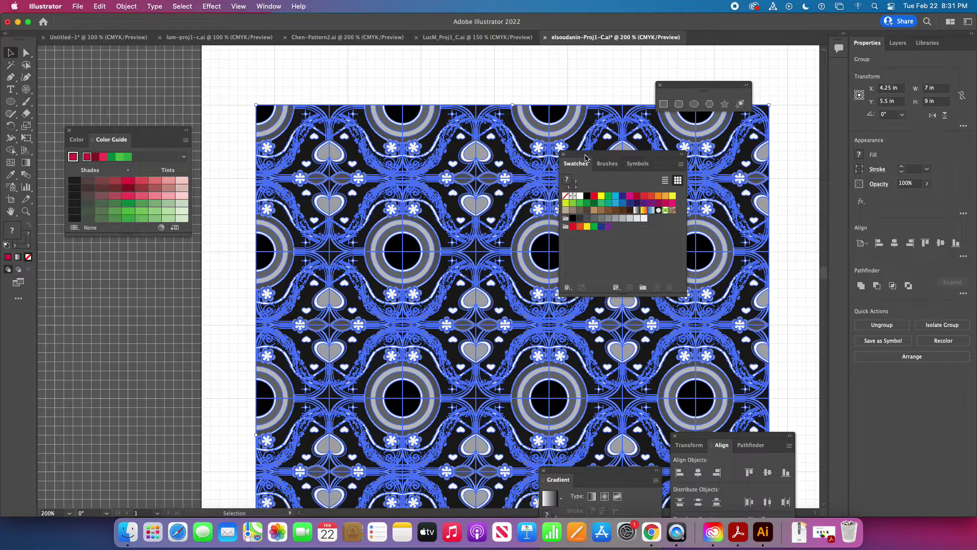
pyautogui.moveTo(585, 159); pyautogui.dragTo(712, 264)
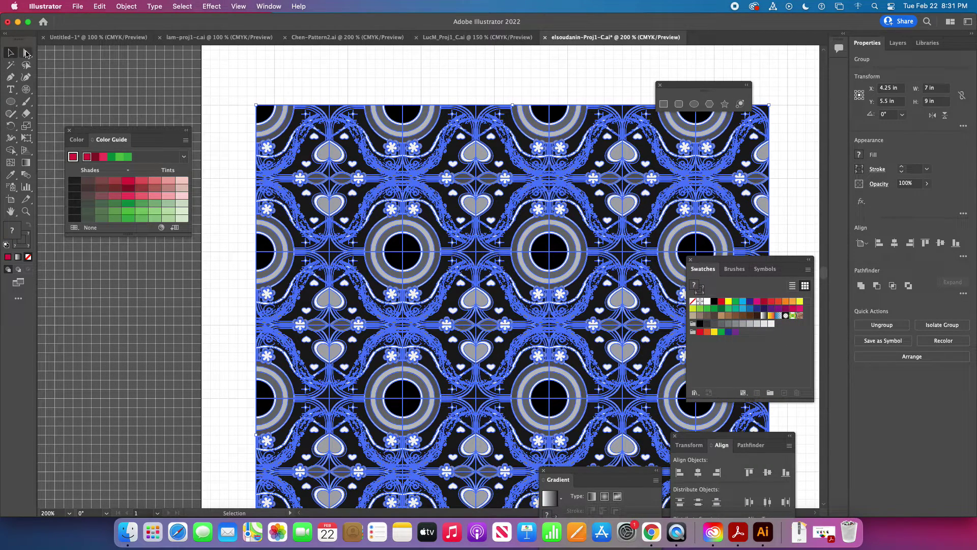
# - Recolor every shape sharing the large hearts' gray fill with a pinkish-red Color Guide tint, and move the Swatches panel below the Color Guide
pyautogui.click(27, 53)
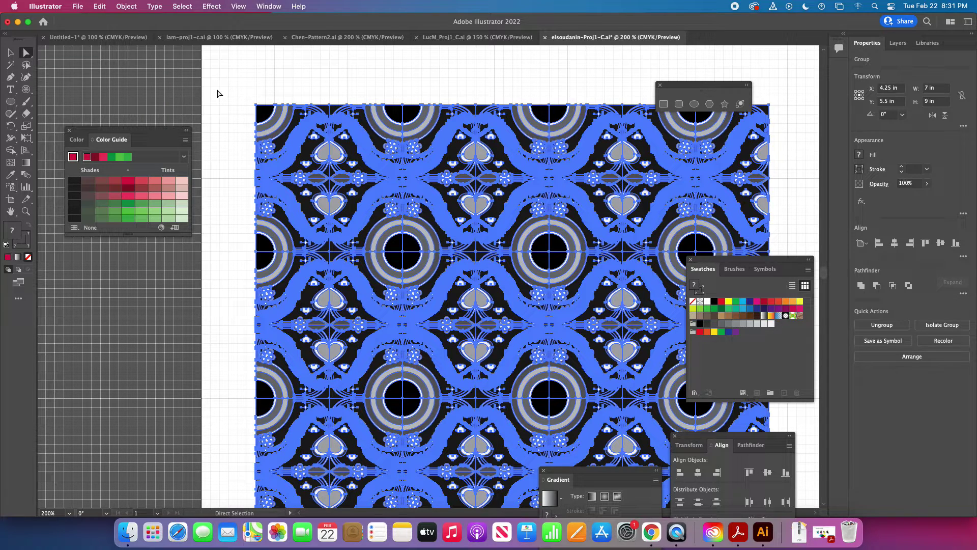
pyautogui.click(219, 91)
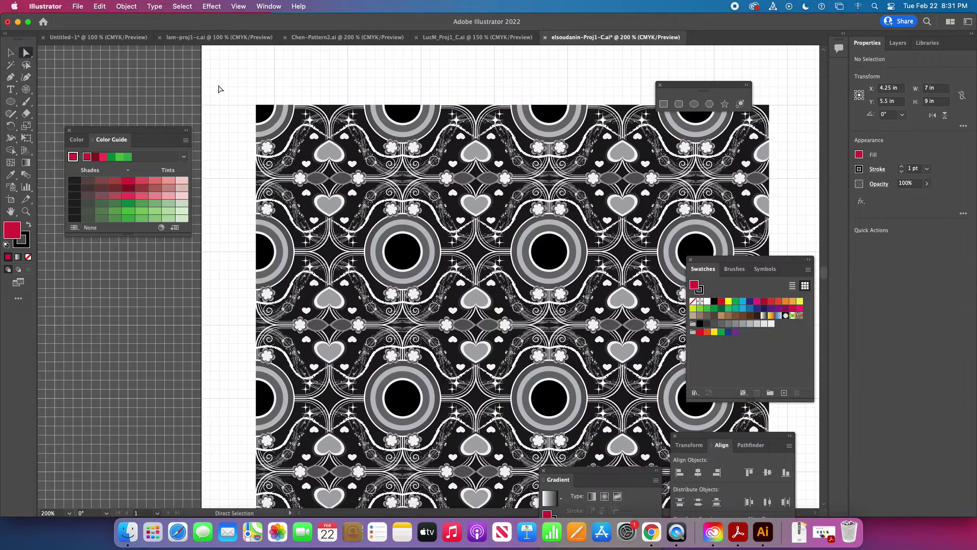
pyautogui.click(324, 156)
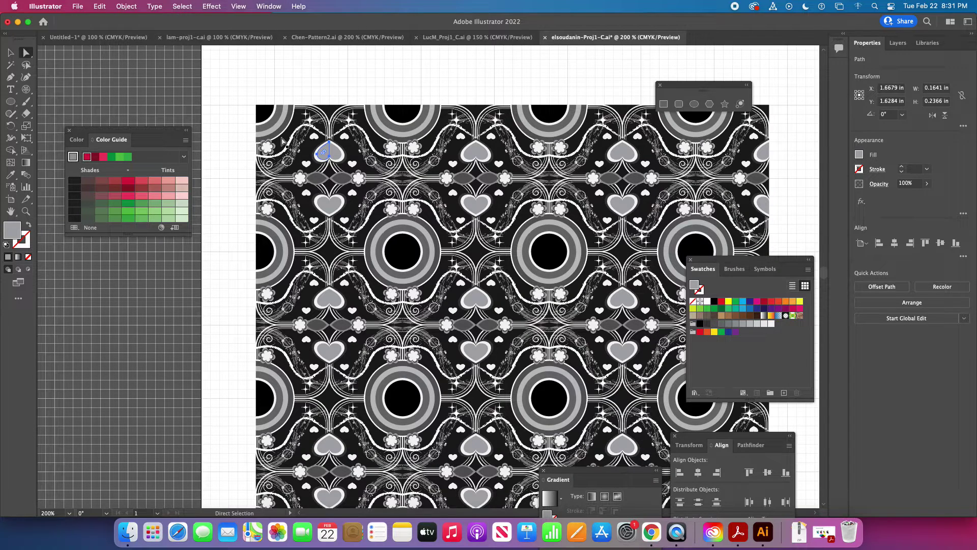
pyautogui.click(182, 7)
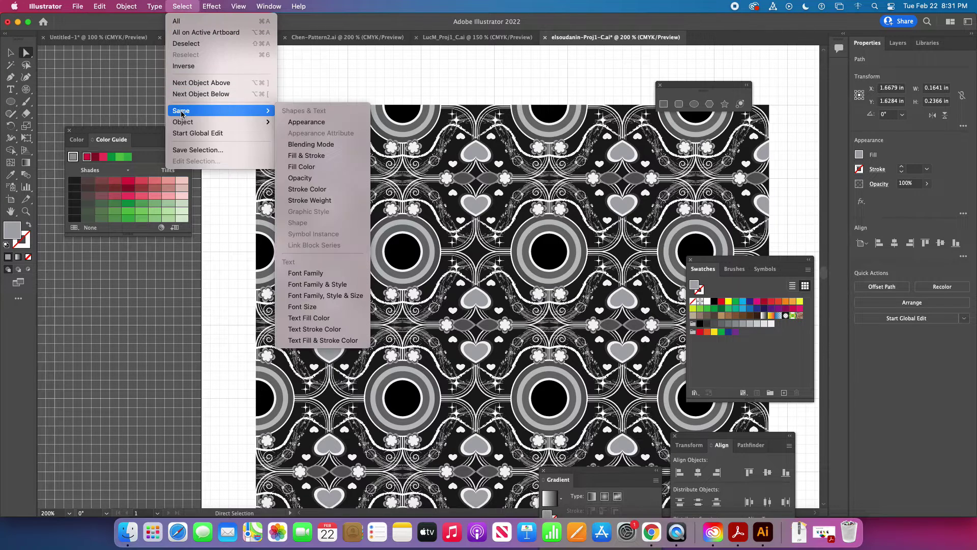
pyautogui.moveTo(256, 109)
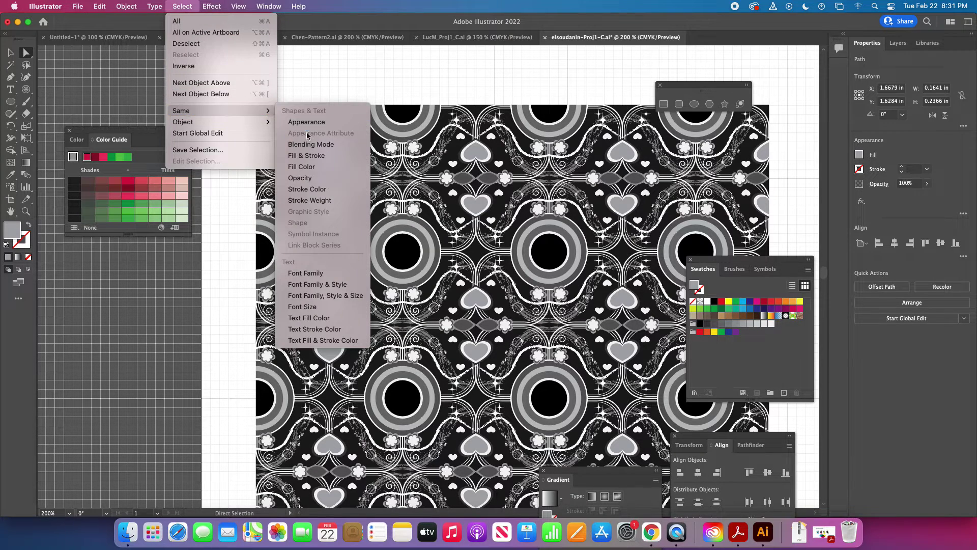
pyautogui.click(317, 167)
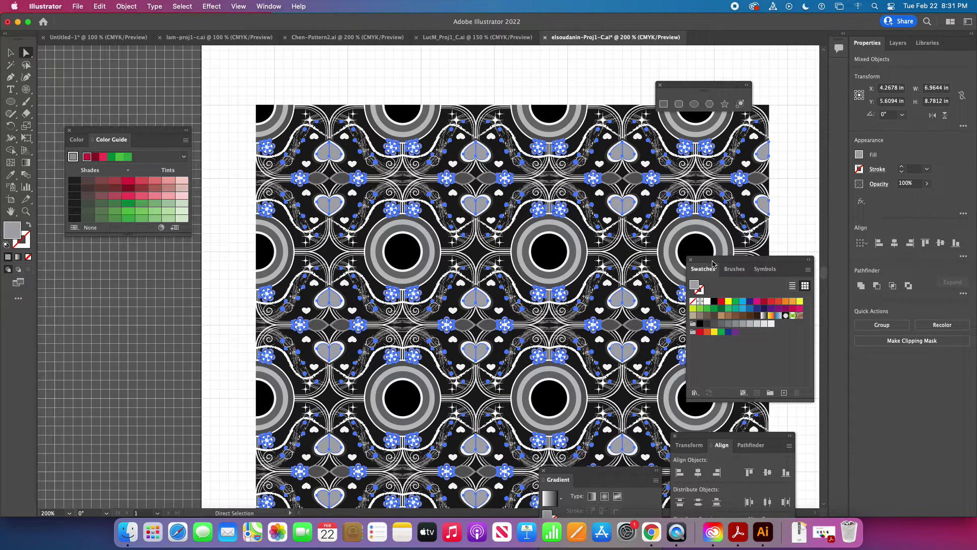
pyautogui.moveTo(713, 263); pyautogui.dragTo(382, 355)
pyautogui.moveTo(325, 374); pyautogui.dragTo(56, 346)
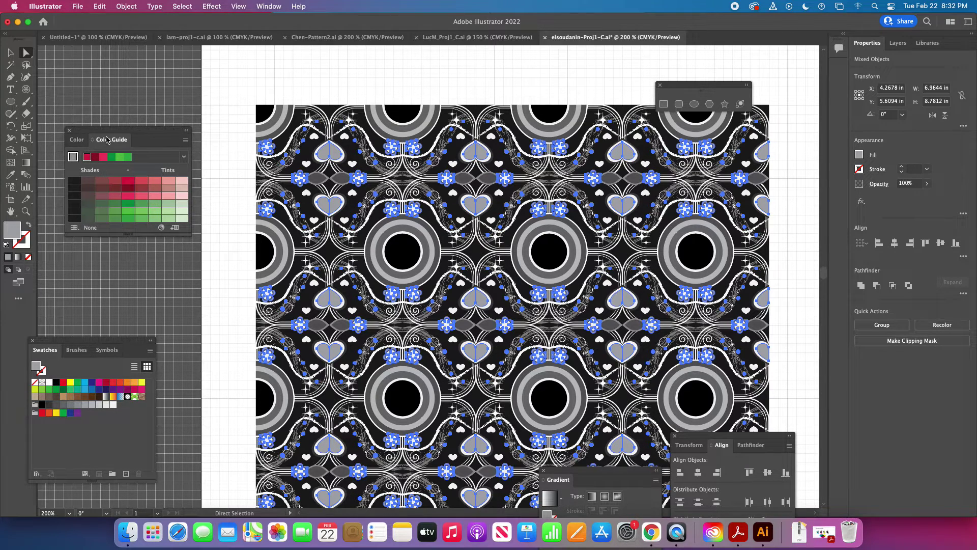
pyautogui.click(142, 197)
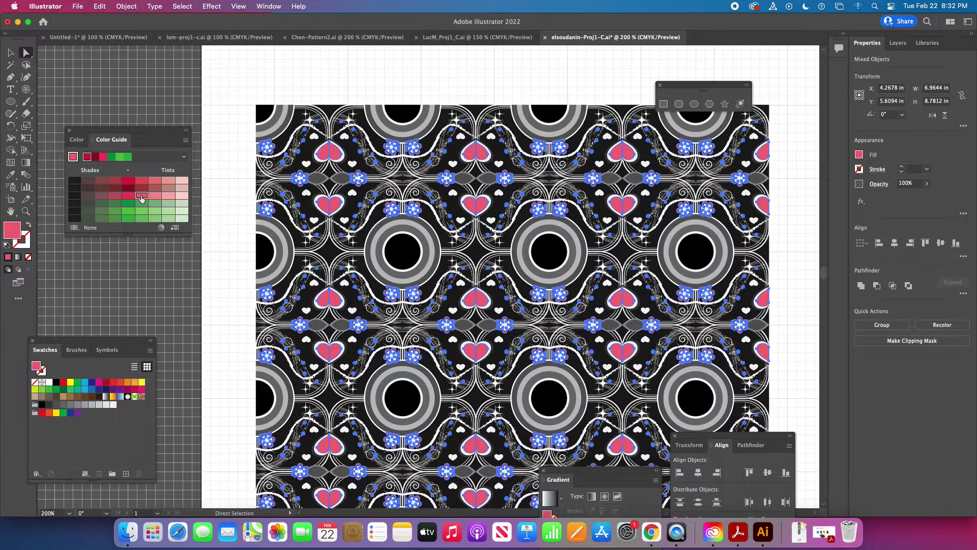
pyautogui.click(173, 108)
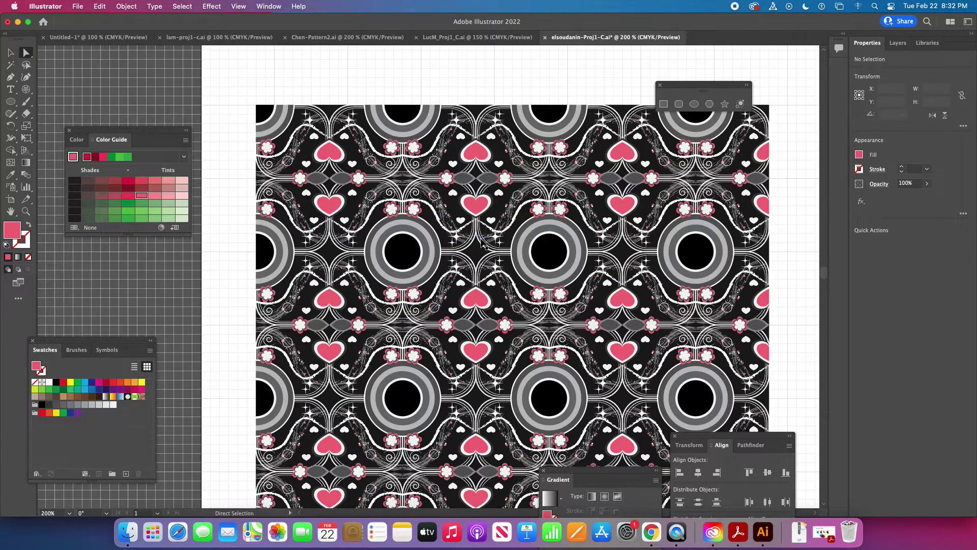
# - Examine the recolored hearts, flower edges and small dots up close at the pattern's upper-left area
pyautogui.press('super+equal')
pyautogui.press('super+equal')
pyautogui.press('super+equal')
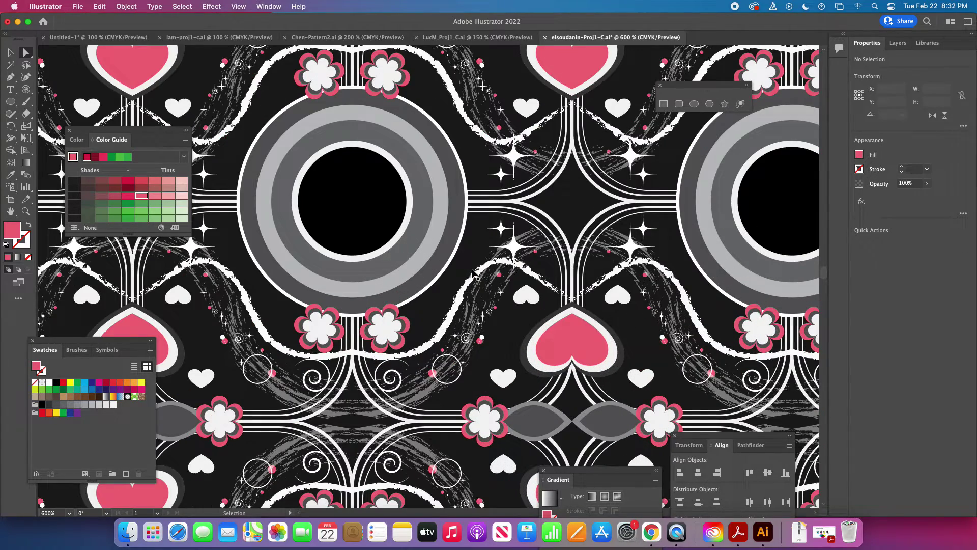
pyautogui.press('super+minus')
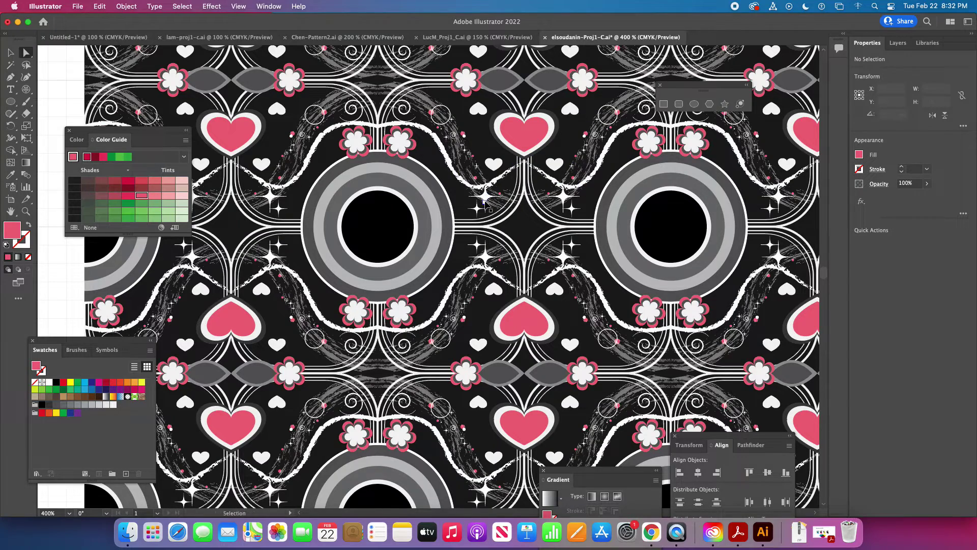
pyautogui.press('super+equal')
pyautogui.moveTo(486, 206); pyautogui.dragTo(678, 424)
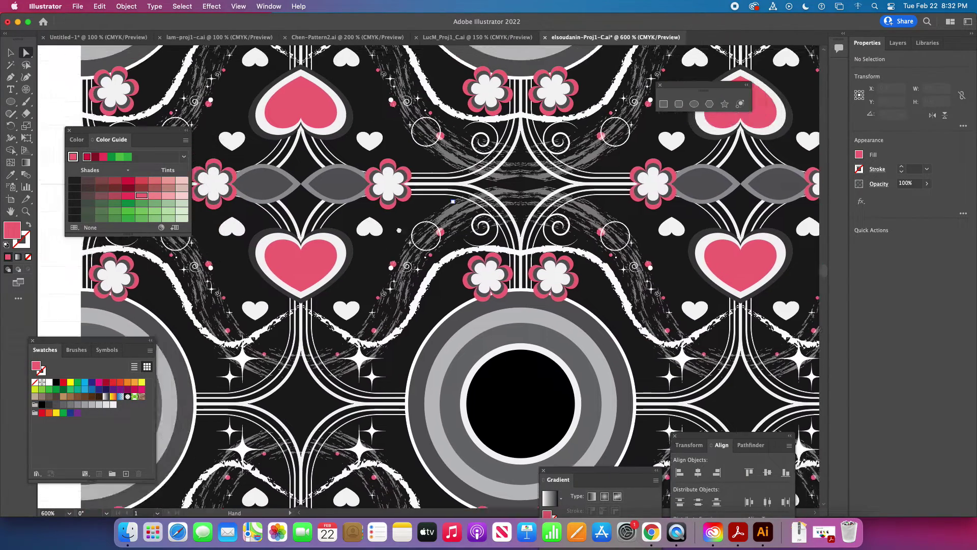
pyautogui.moveTo(399, 230); pyautogui.dragTo(550, 363)
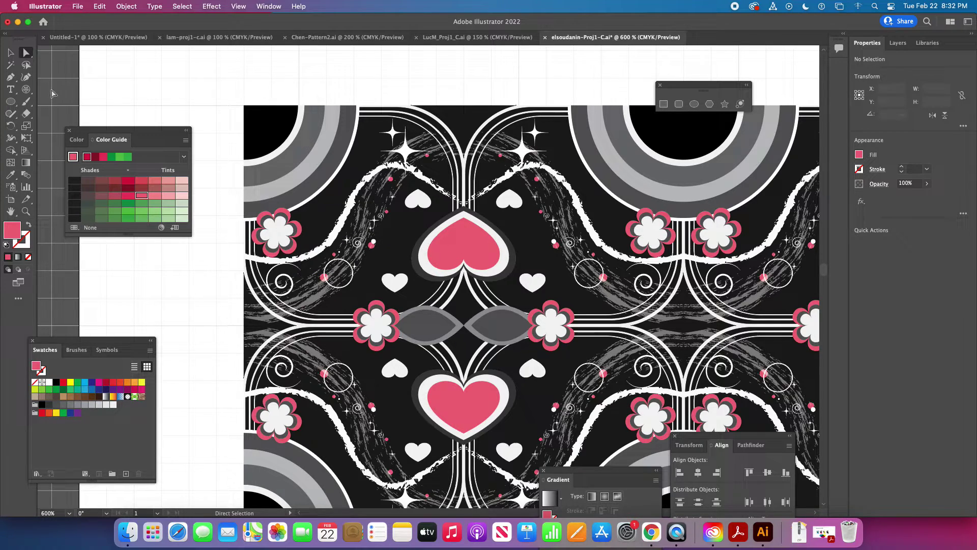
# - Select the entire pattern group and show the full artboard at 100%
pyautogui.click(10, 52)
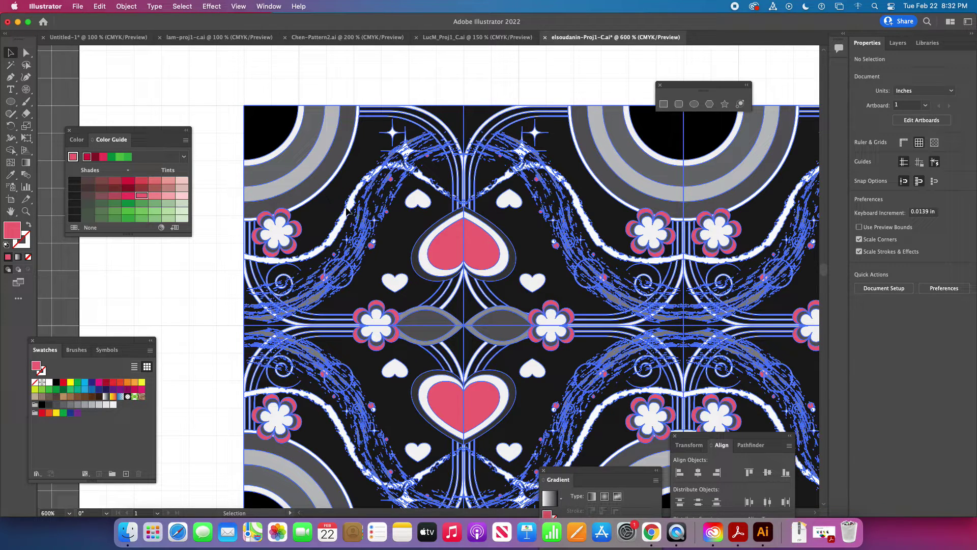
pyautogui.click(295, 120)
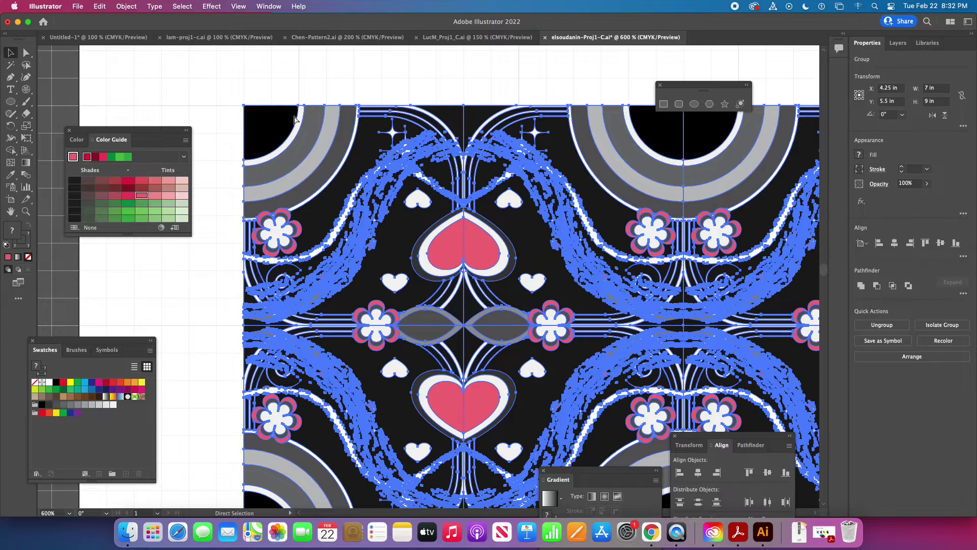
pyautogui.press('super+minus')
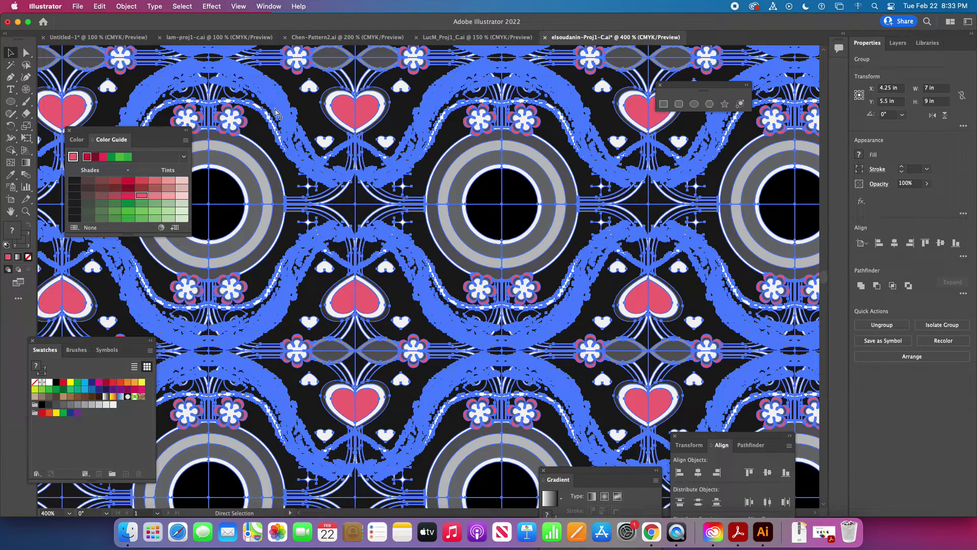
pyautogui.press('super+minus')
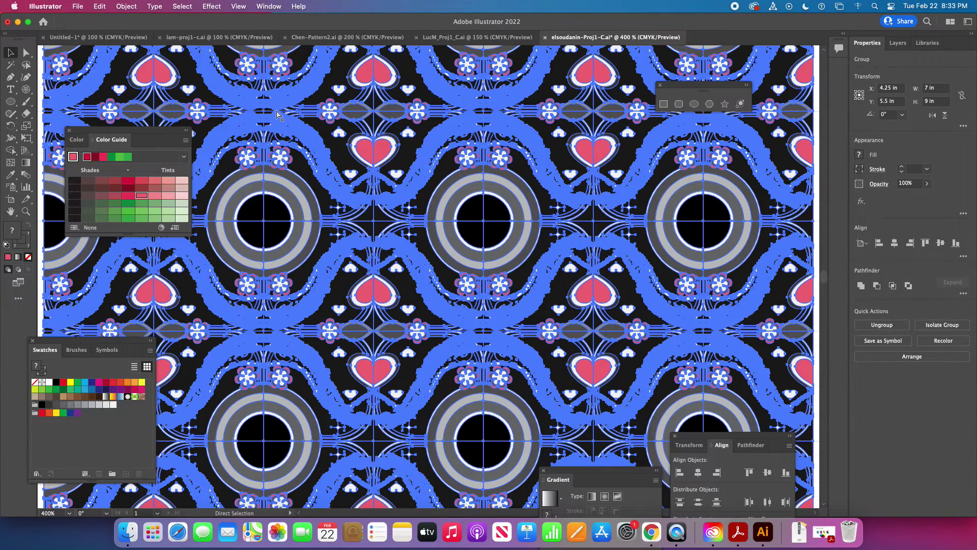
pyautogui.press('super+minus')
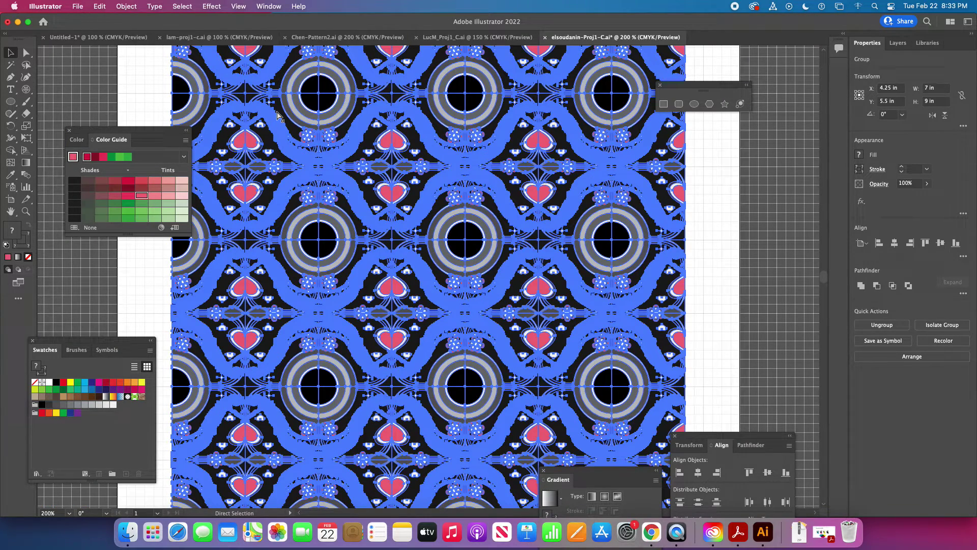
pyautogui.press('super+minus')
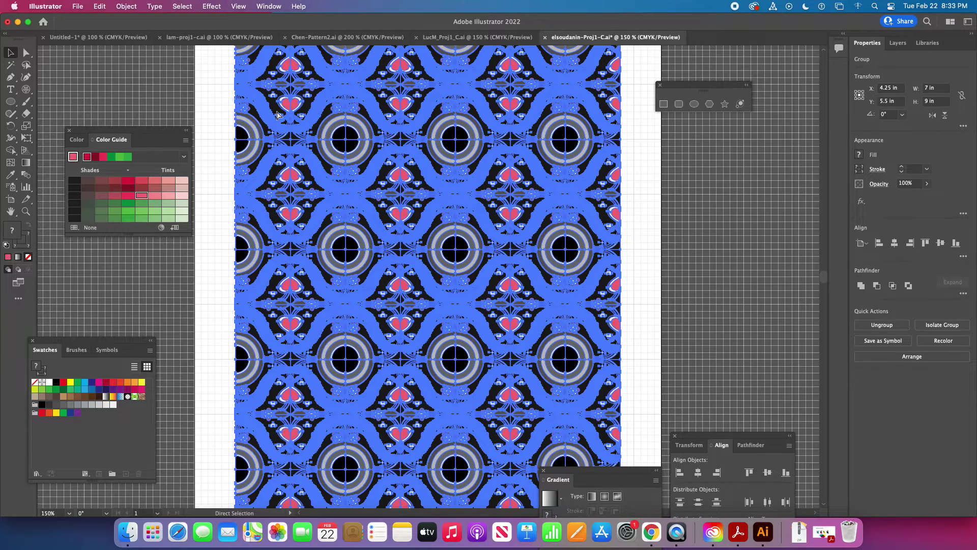
pyautogui.press('super+minus')
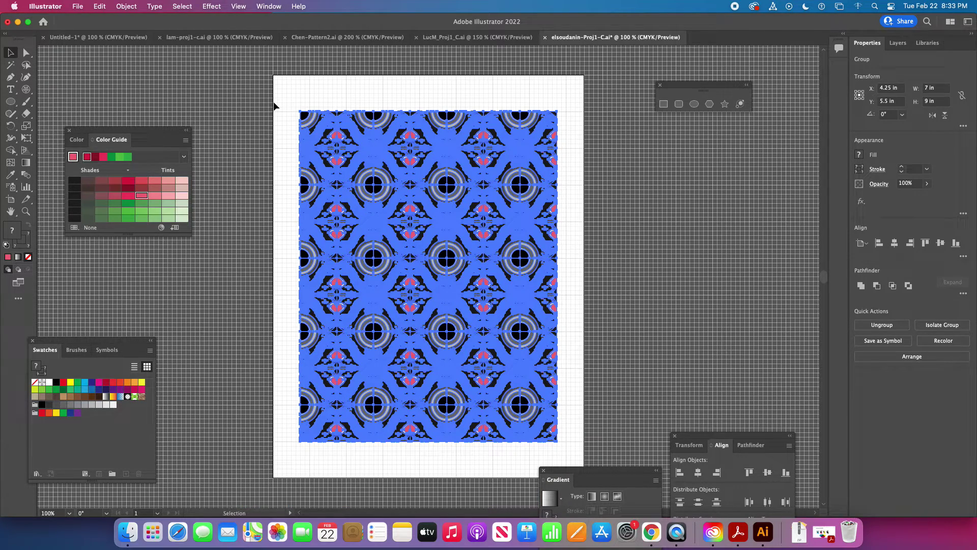
pyautogui.press('super+minus')
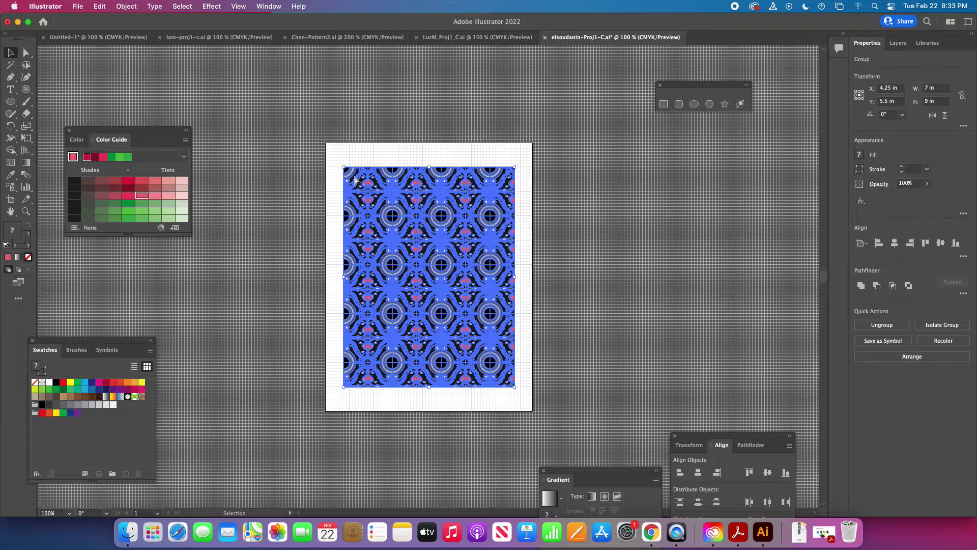
pyautogui.press('super+minus')
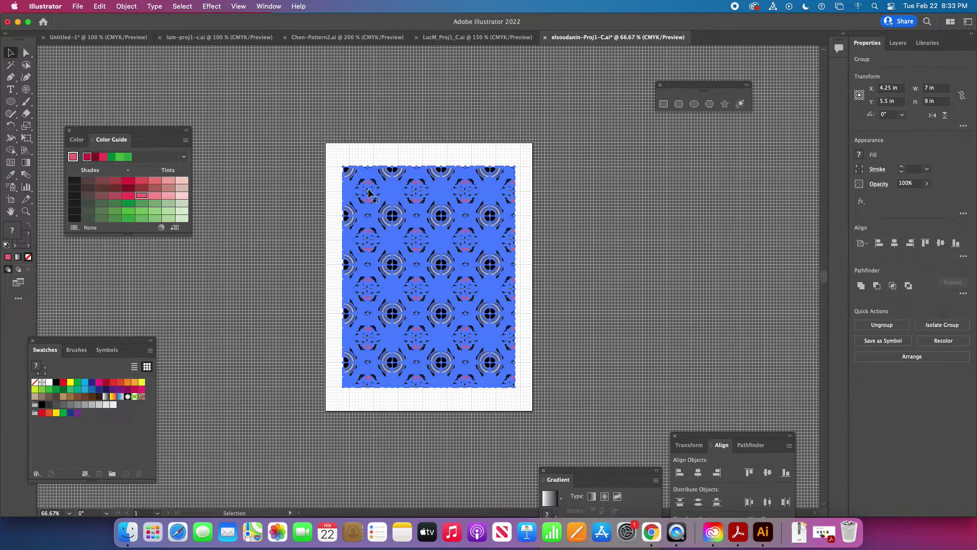
pyautogui.press('a')
pyautogui.click(369, 193)
pyautogui.press('super+plus')
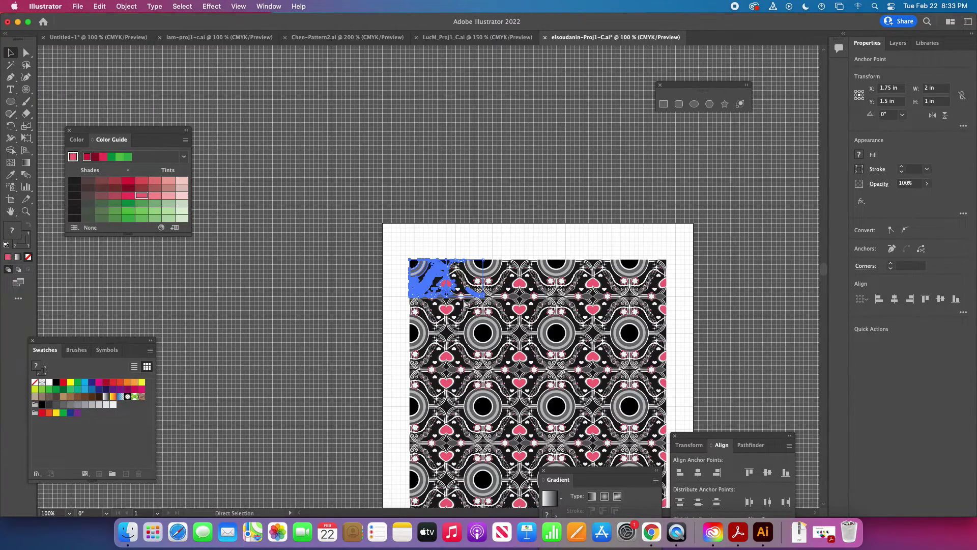
pyautogui.press('super+plus')
pyautogui.press('super+plus')
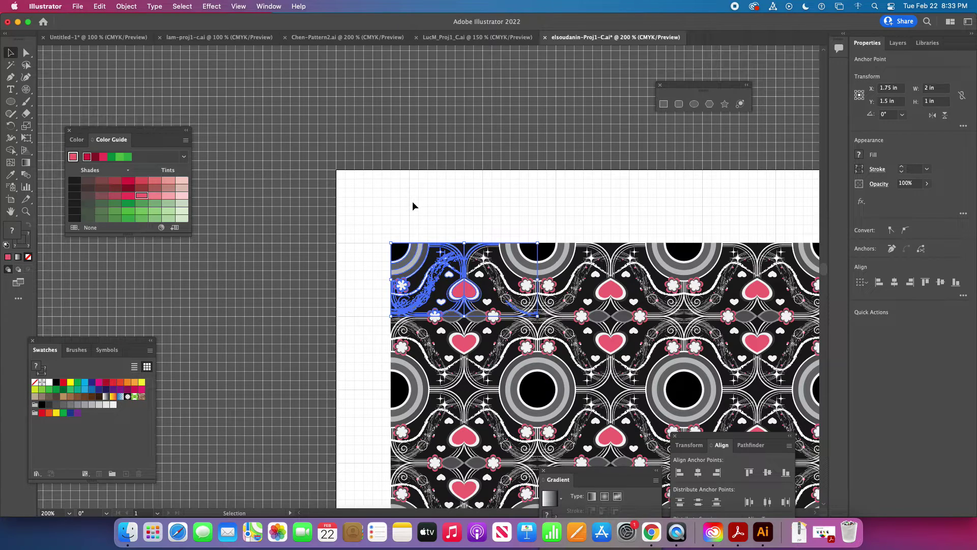
pyautogui.click(413, 206)
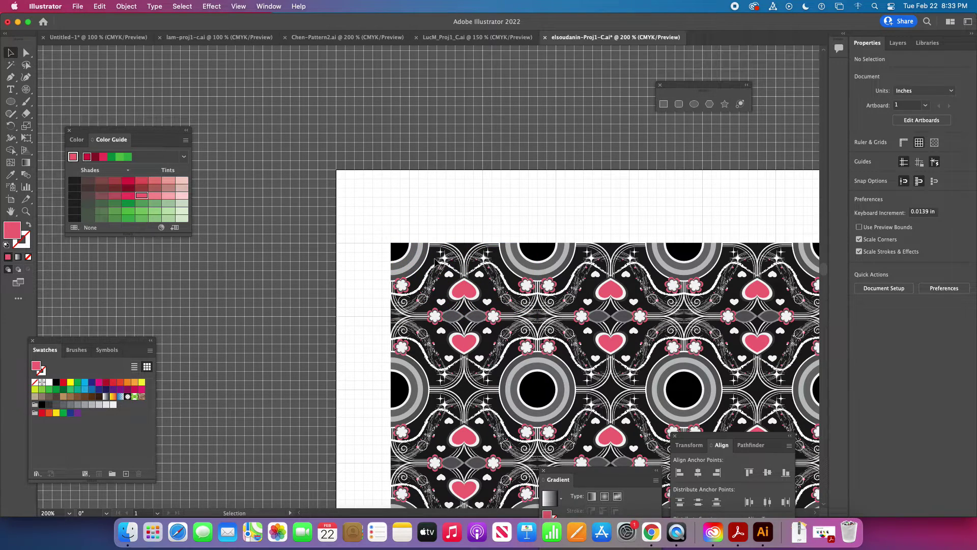
# - Ungroup the pattern and place a copy of its upper-left 1 in tile outside the artboard's upper-left corner
pyautogui.click(437, 291)
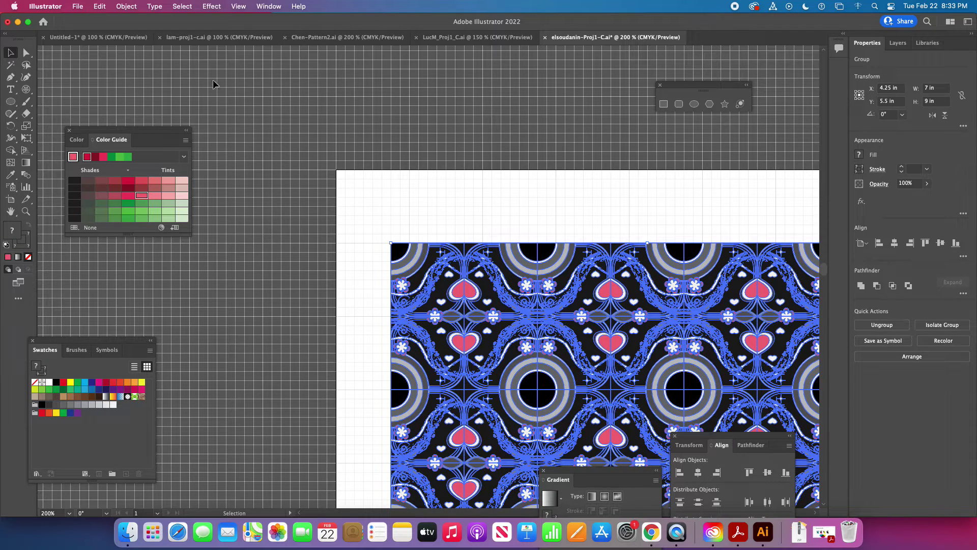
pyautogui.click(123, 10)
pyautogui.click(122, 72)
pyautogui.click(439, 227)
pyautogui.click(426, 275)
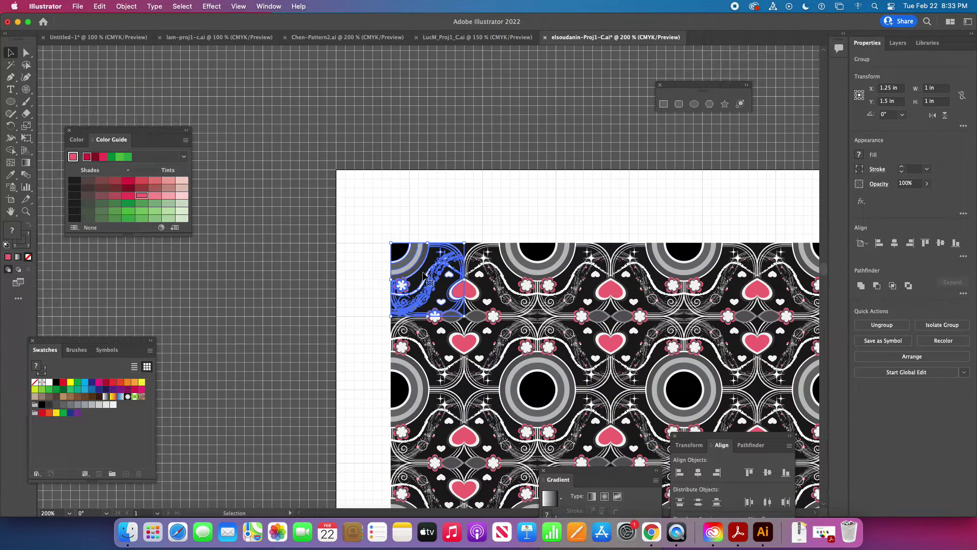
pyautogui.moveTo(424, 275); pyautogui.dragTo(279, 164)
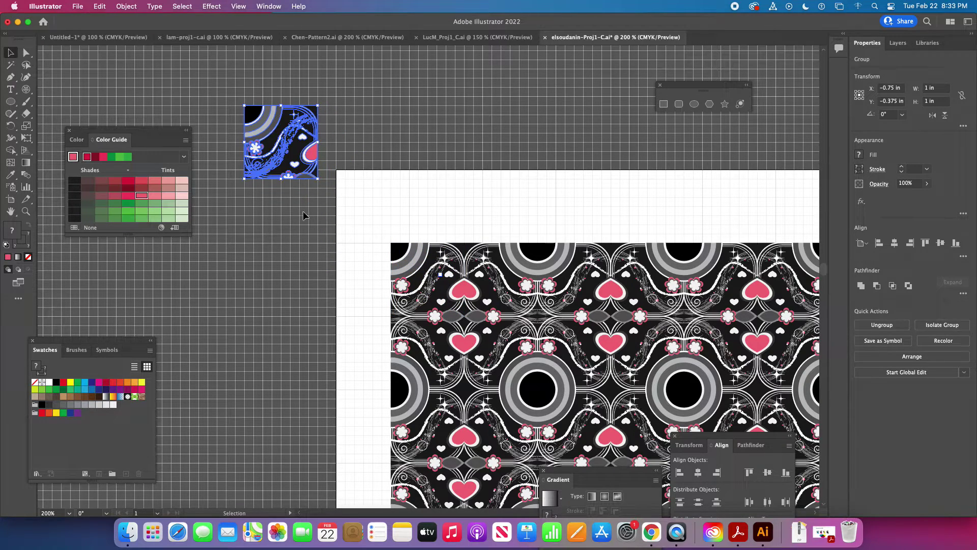
pyautogui.click(304, 215)
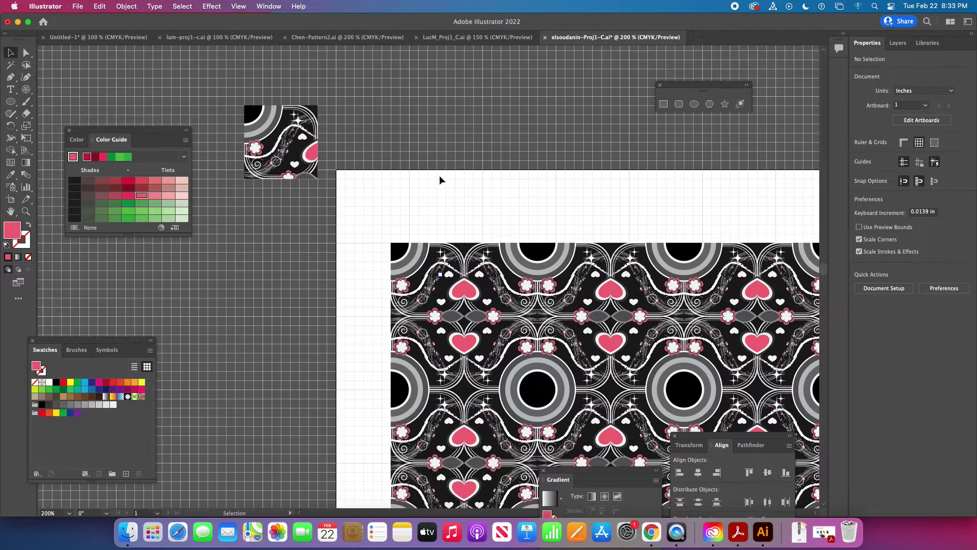
# - Recolor the outer petals of the whole flower in the copied tile with a light pink Color Guide tint, then deselect it
pyautogui.click(25, 210)
pyautogui.click(282, 150)
pyautogui.click(428, 258)
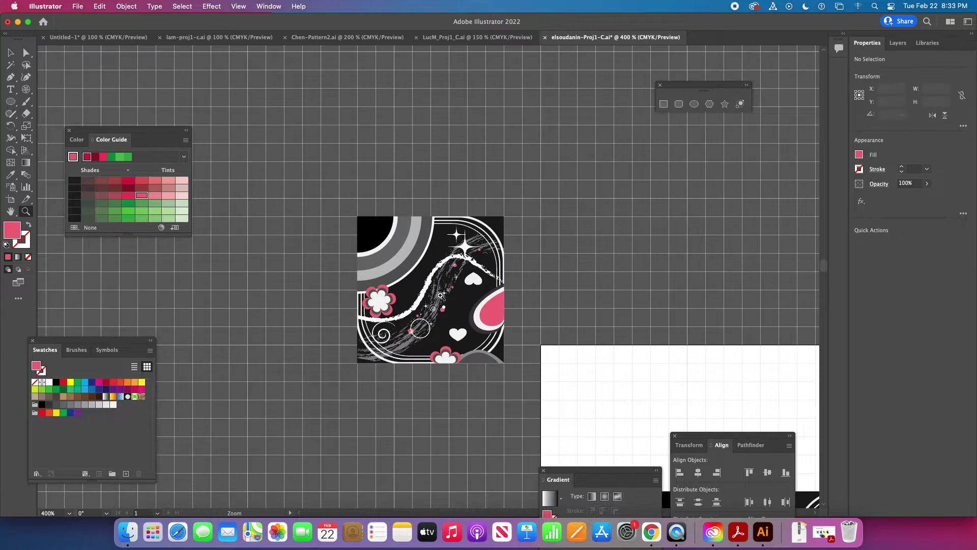
pyautogui.click(438, 307)
pyautogui.click(435, 306)
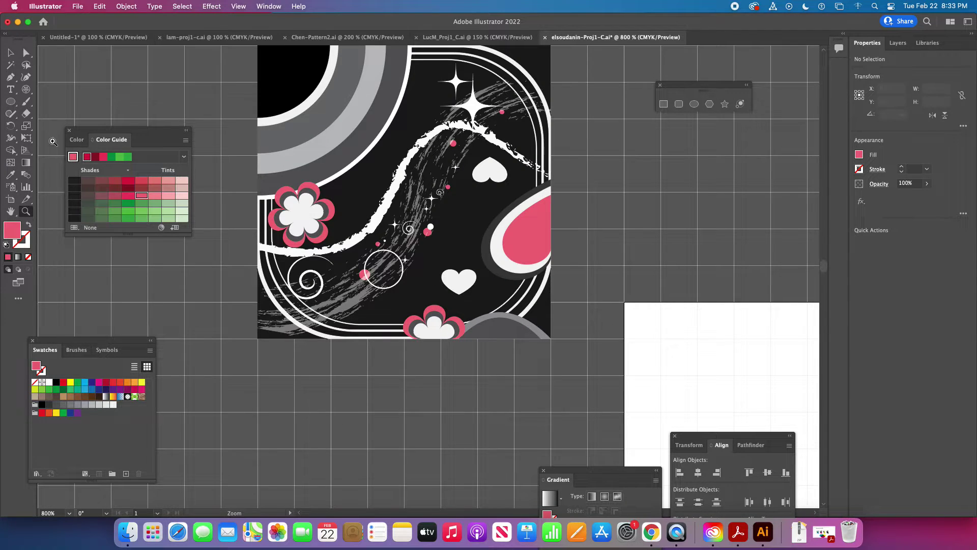
pyautogui.click(26, 53)
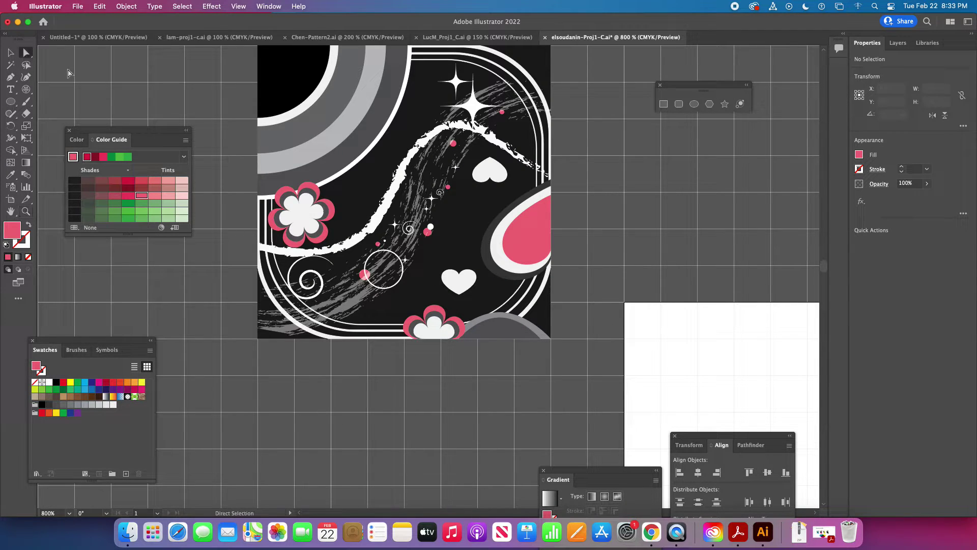
pyautogui.click(308, 191)
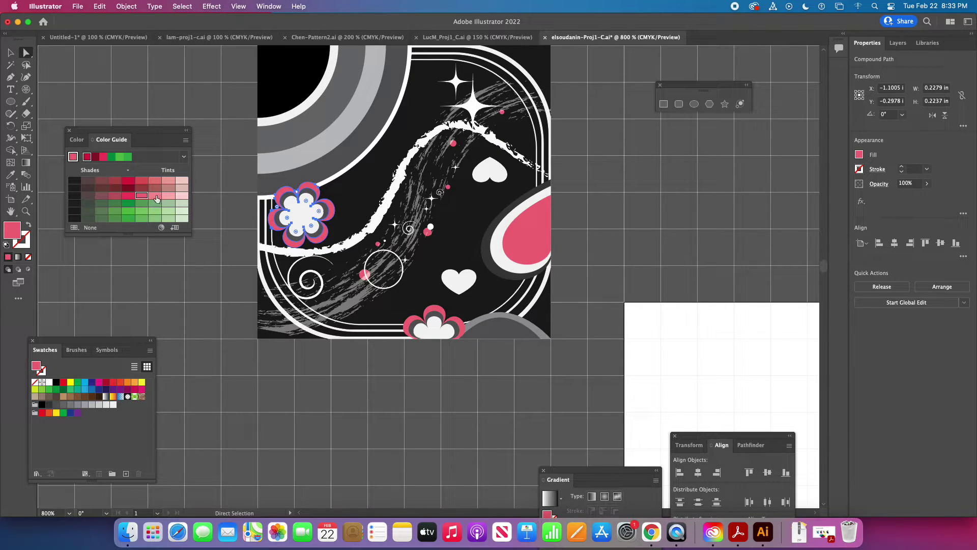
pyautogui.click(167, 197)
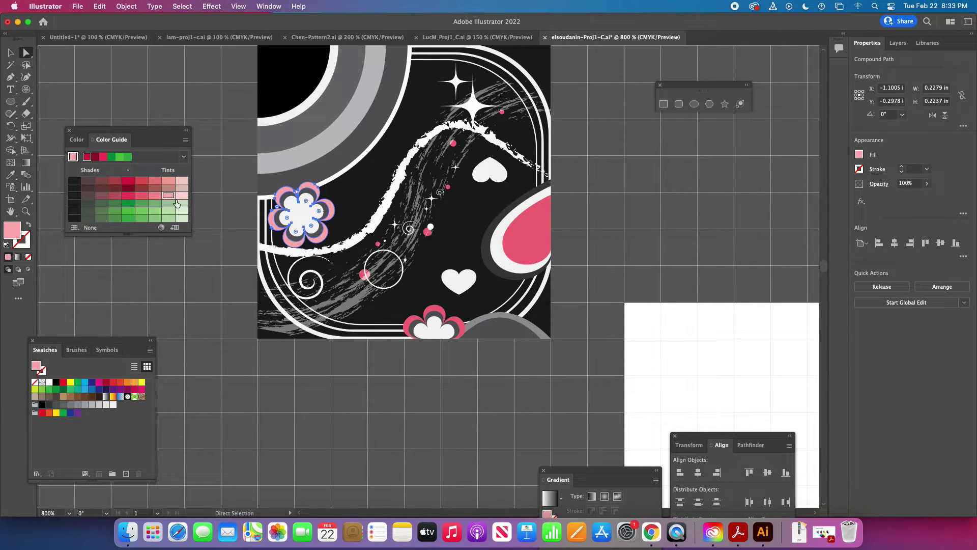
pyautogui.click(210, 104)
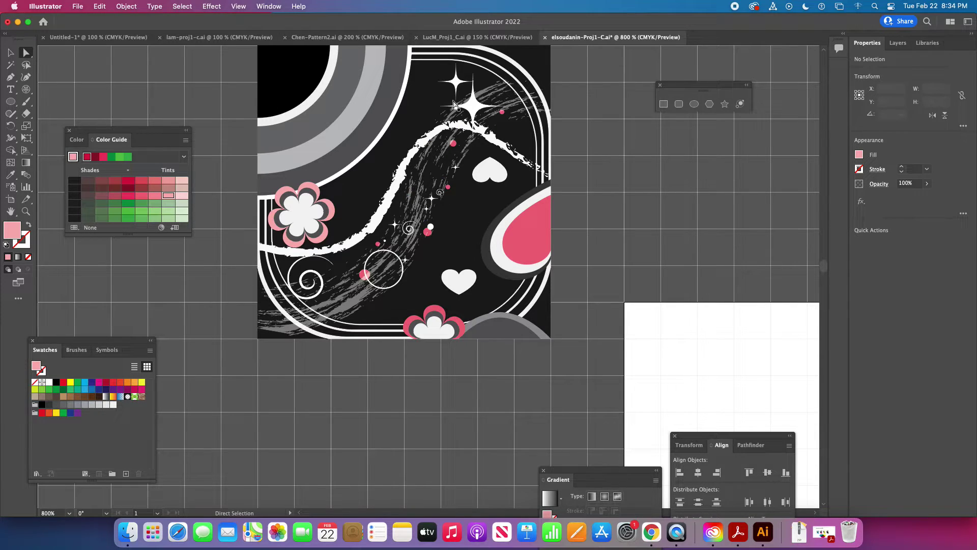
# - View the full artboard at 100% and compare the pattern with the recolored tile beside it
pyautogui.click(11, 53)
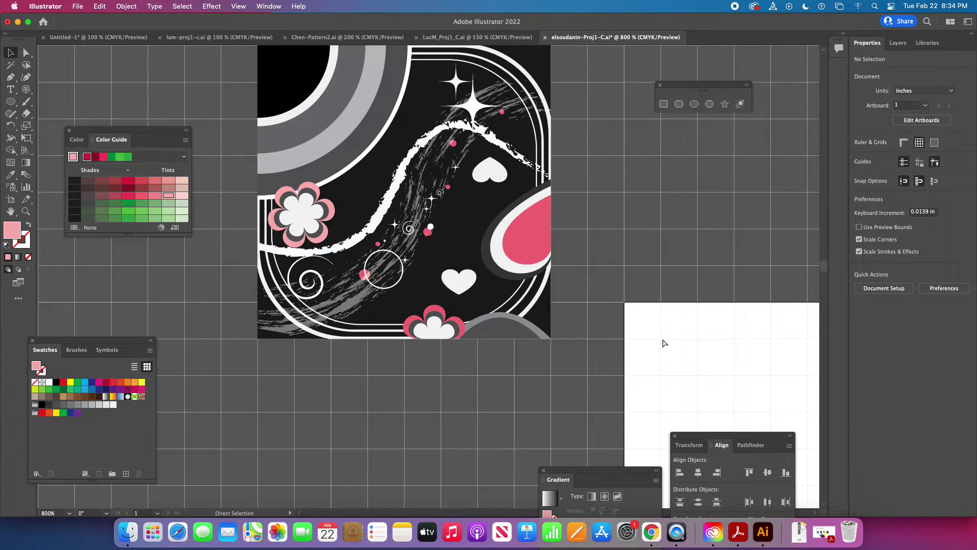
pyautogui.press('super+minus')
pyautogui.press('super+minus')
pyautogui.press('super+minus')
pyautogui.press('super+minus')
pyautogui.press('super+minus')
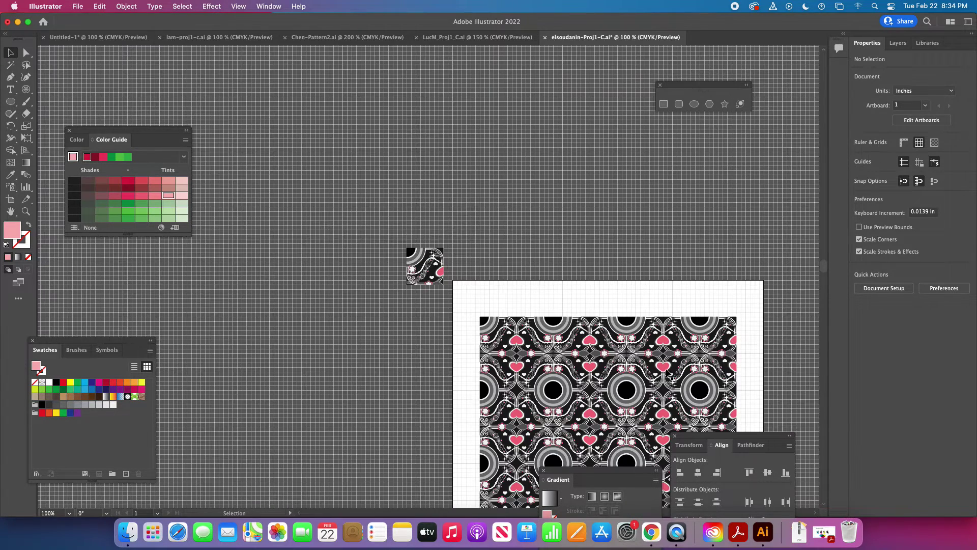
pyautogui.press('super+1')
pyautogui.moveTo(465, 242); pyautogui.dragTo(448, 228)
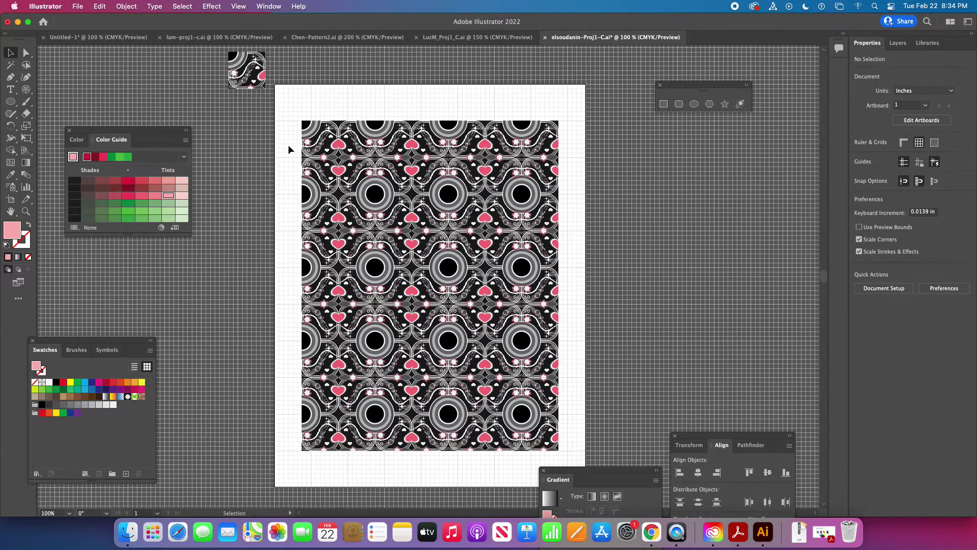
# - Recolor every shape sharing the leaves' dark gray fill color with the unshaded green from the Color Guide's first green row
pyautogui.click(26, 211)
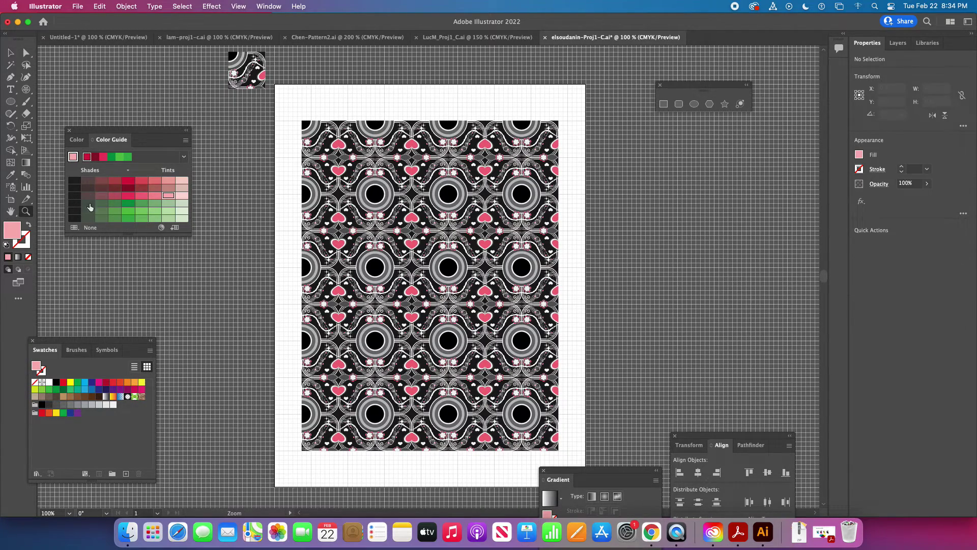
pyautogui.click(428, 235)
pyautogui.click(356, 249)
pyautogui.click(437, 224)
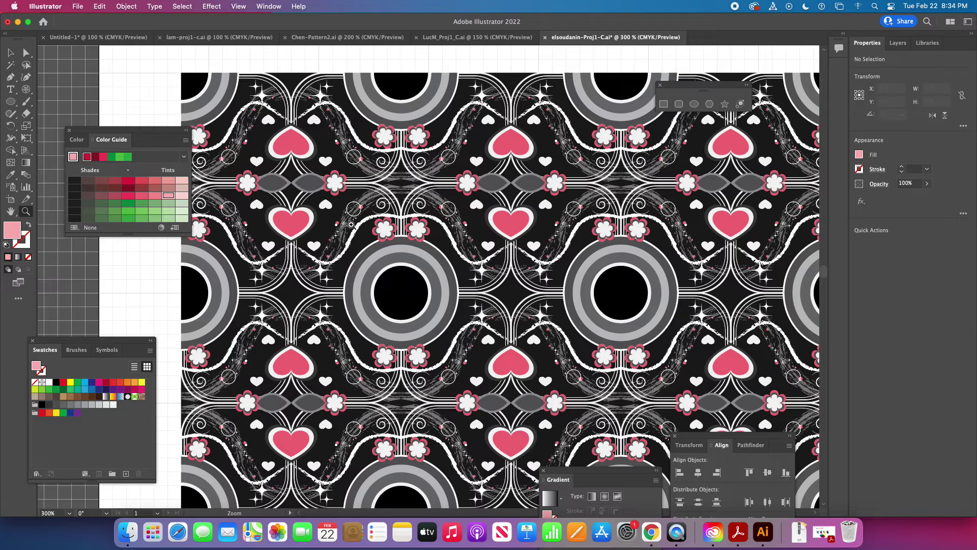
pyautogui.moveTo(303, 179); pyautogui.dragTo(398, 216)
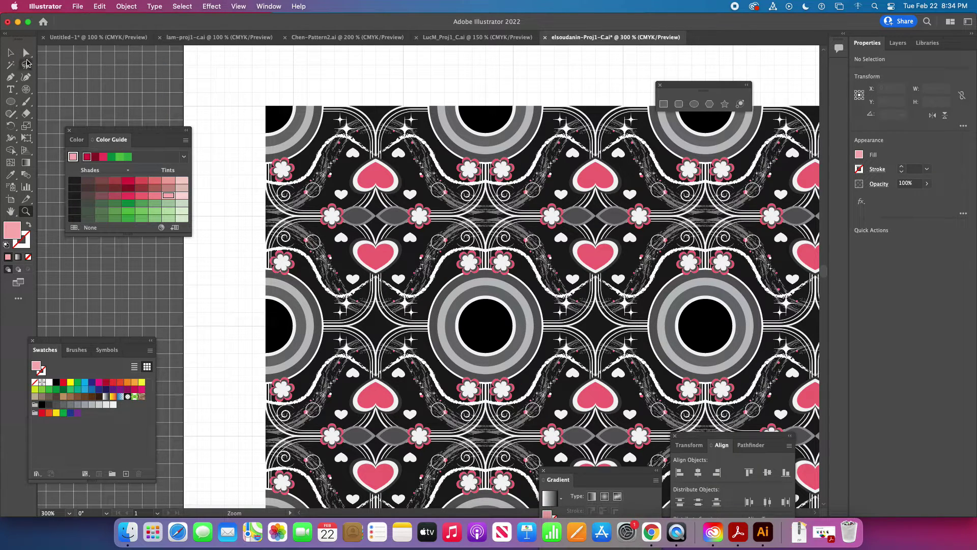
pyautogui.click(26, 54)
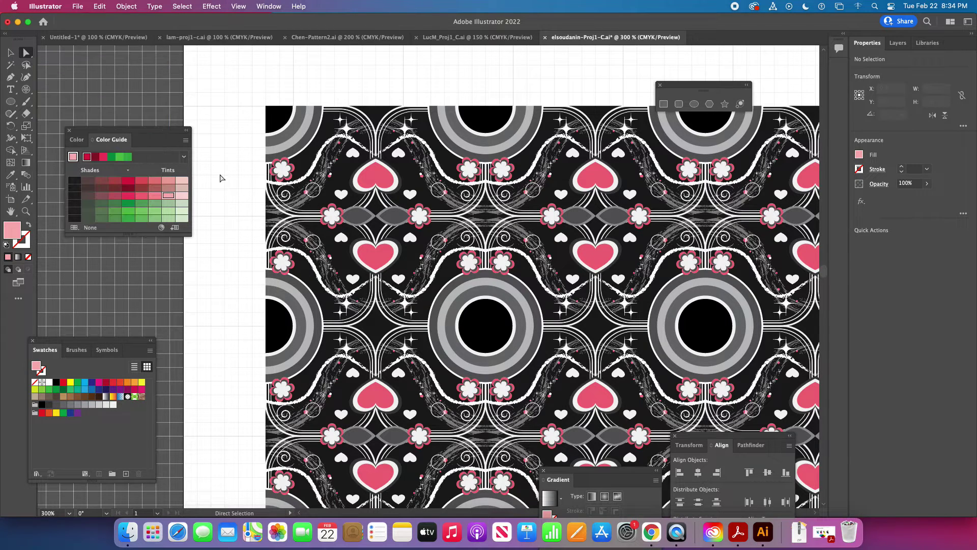
pyautogui.click(356, 216)
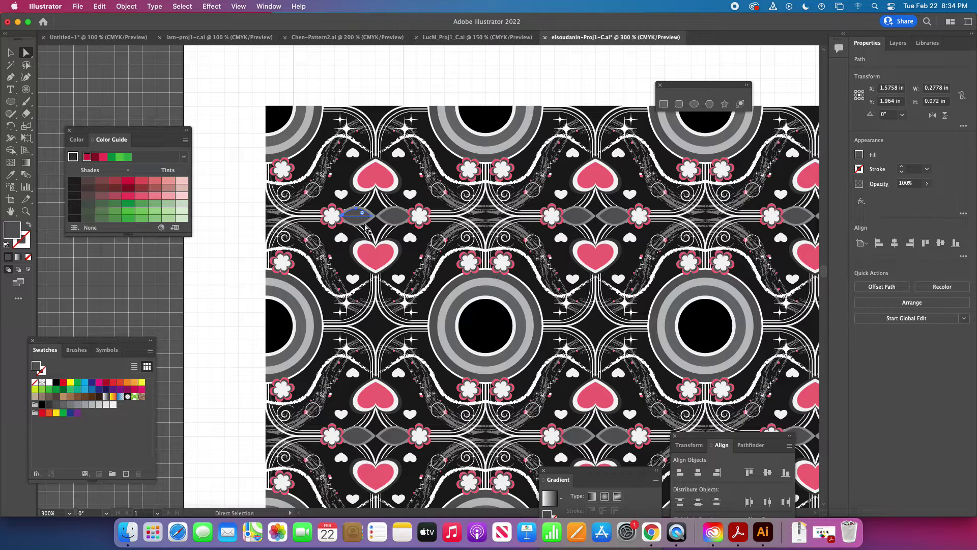
pyautogui.click(183, 6)
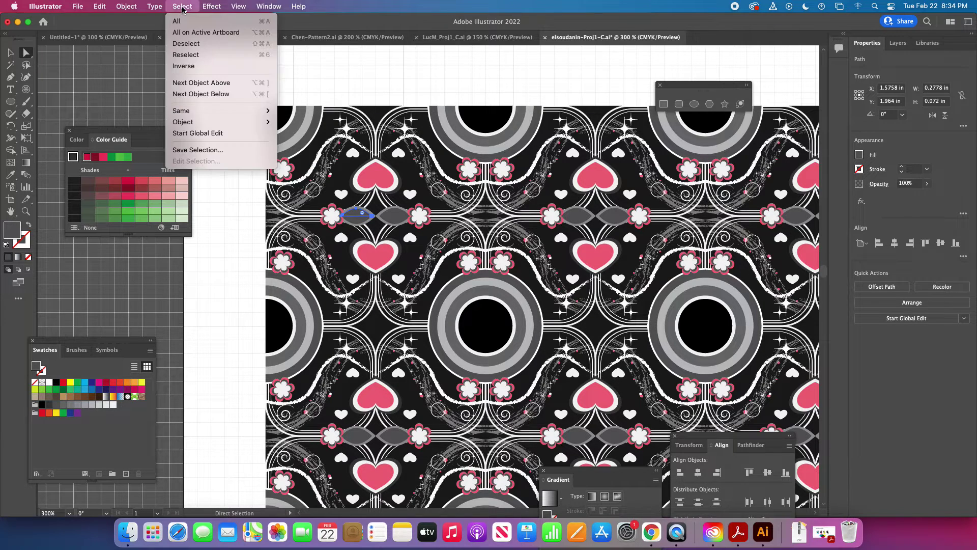
pyautogui.moveTo(181, 111)
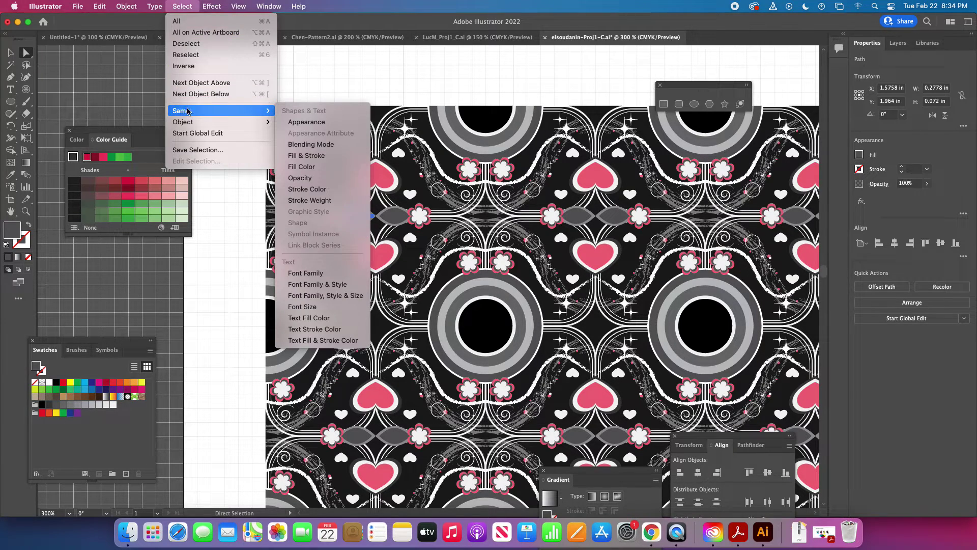
pyautogui.click(306, 168)
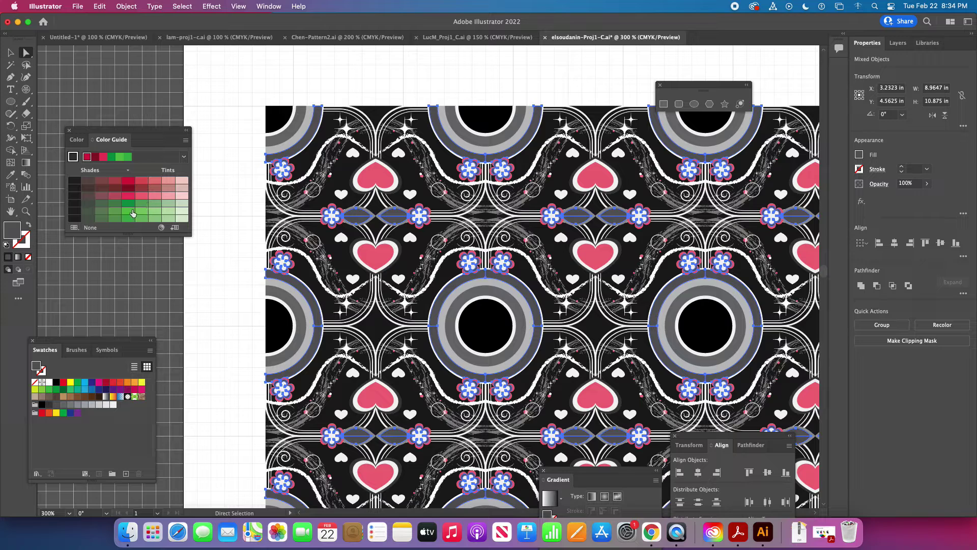
pyautogui.click(129, 205)
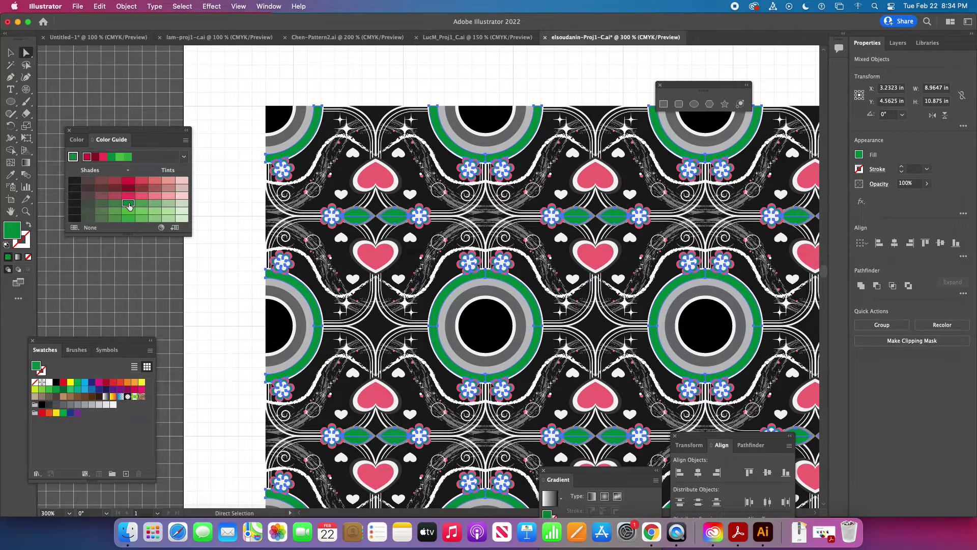
pyautogui.click(200, 114)
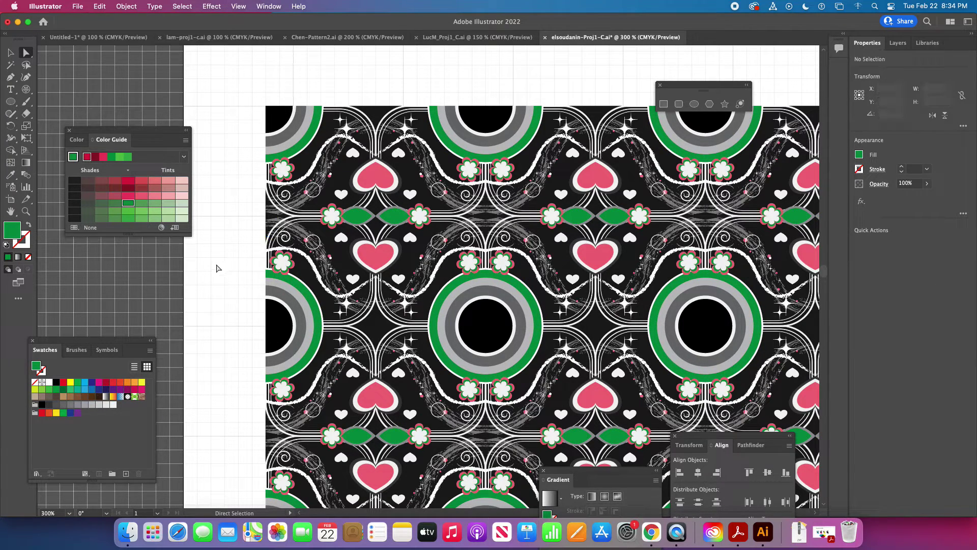
# - Select every shape that shares the fill color of the dark gray inner ring in the concentric circles
pyautogui.press('super+minus')
pyautogui.press('super+minus')
pyautogui.moveTo(357, 319); pyautogui.dragTo(259, 194)
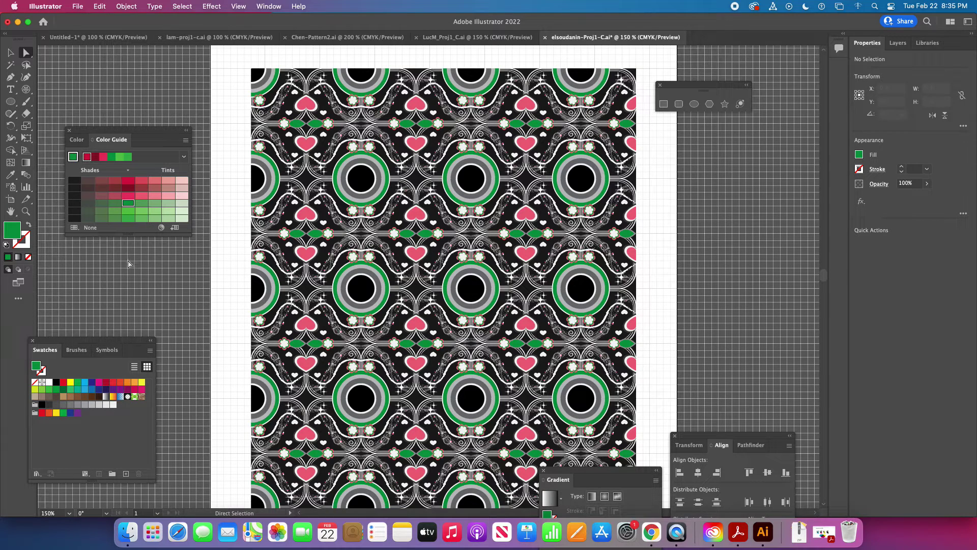
pyautogui.click(26, 211)
pyautogui.click(505, 276)
pyautogui.click(500, 275)
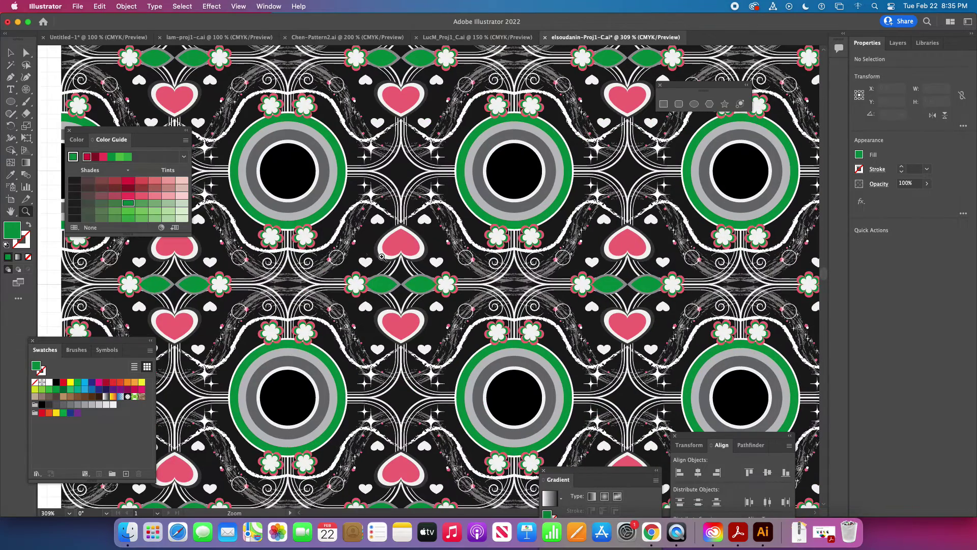
pyautogui.click(499, 274)
pyautogui.moveTo(424, 235); pyautogui.dragTo(466, 237)
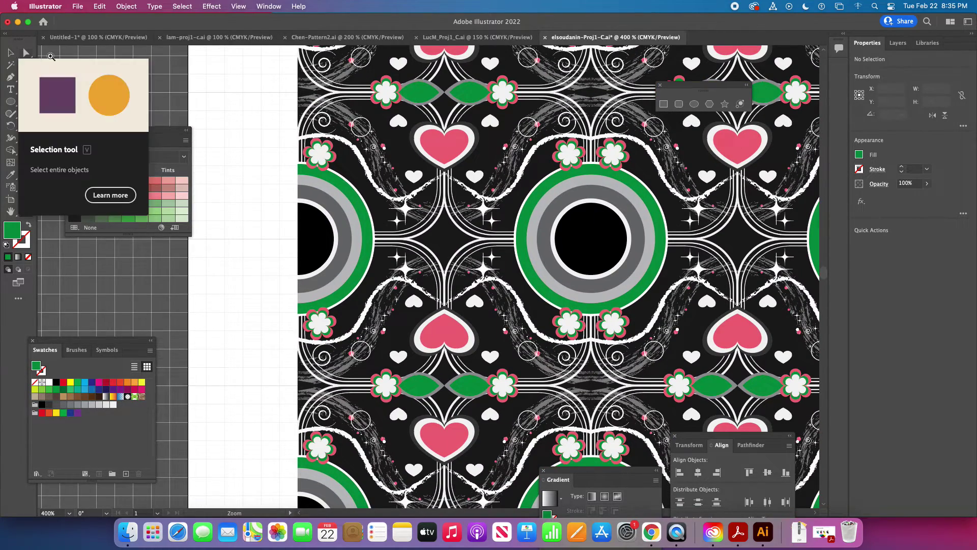
pyautogui.click(27, 53)
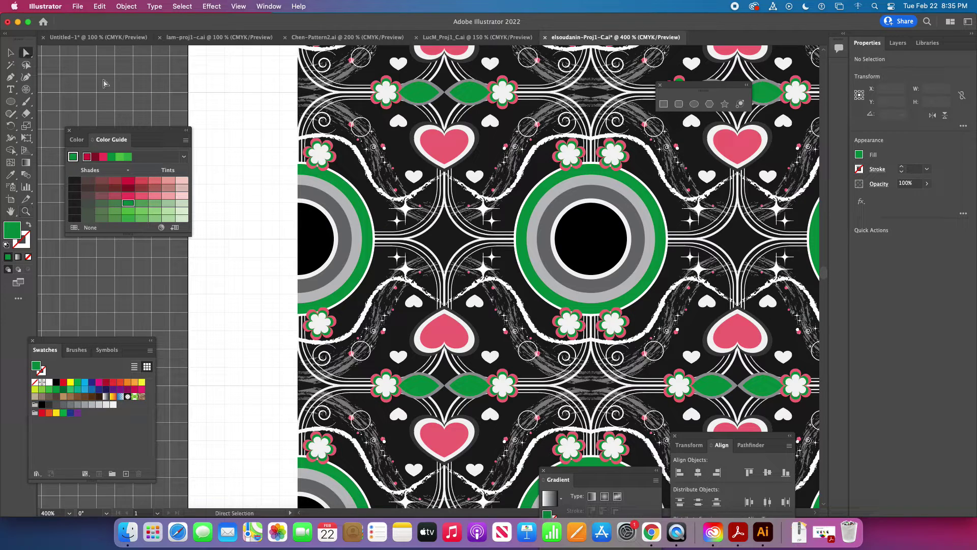
pyautogui.click(548, 227)
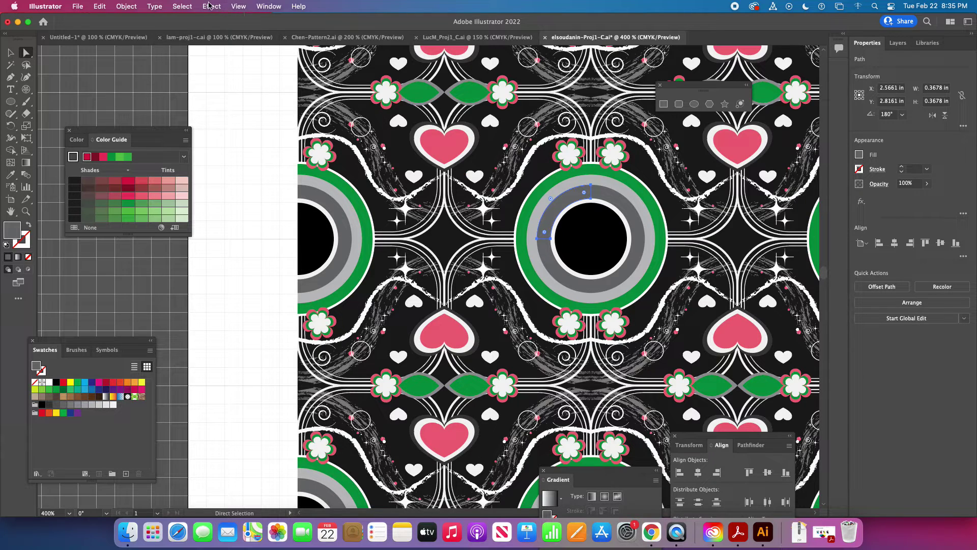
pyautogui.click(188, 7)
pyautogui.moveTo(200, 113)
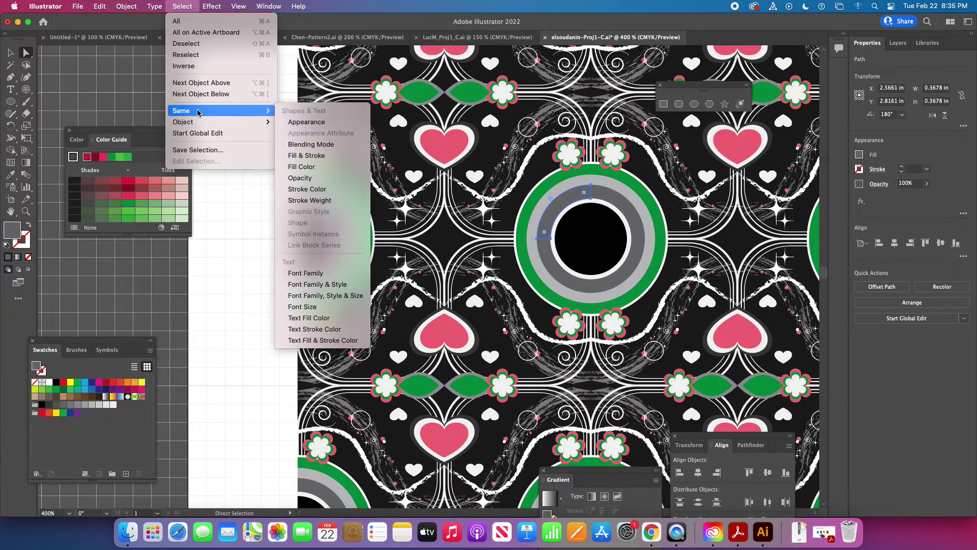
pyautogui.click(307, 167)
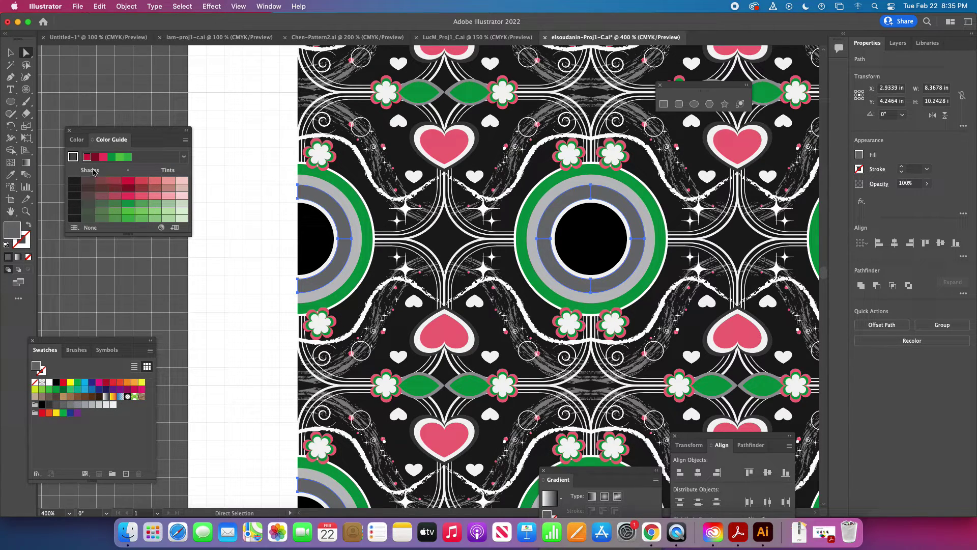
# - Try to fill the selected inner rings with dark maroon 63182C
pyautogui.doubleClick(11, 232)
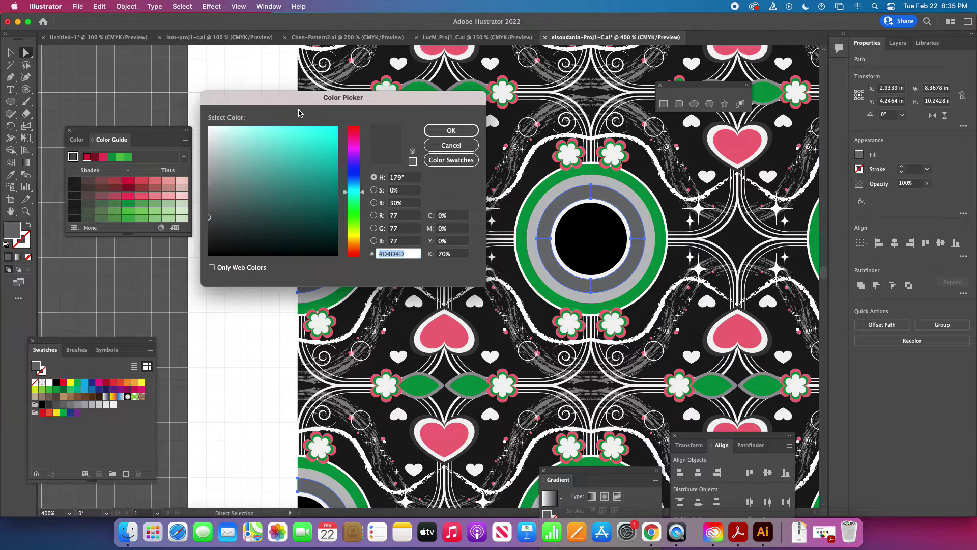
pyautogui.moveTo(308, 102); pyautogui.dragTo(202, 253)
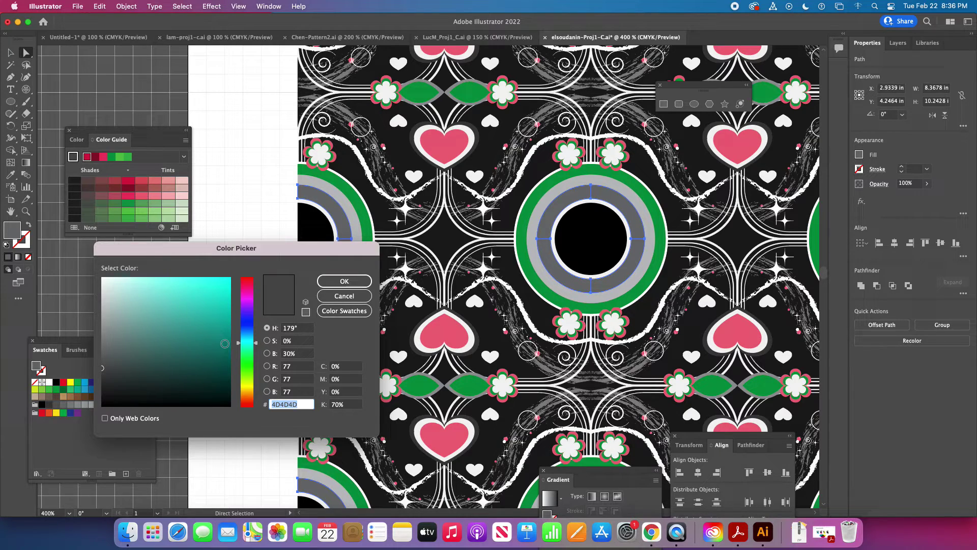
pyautogui.click(246, 282)
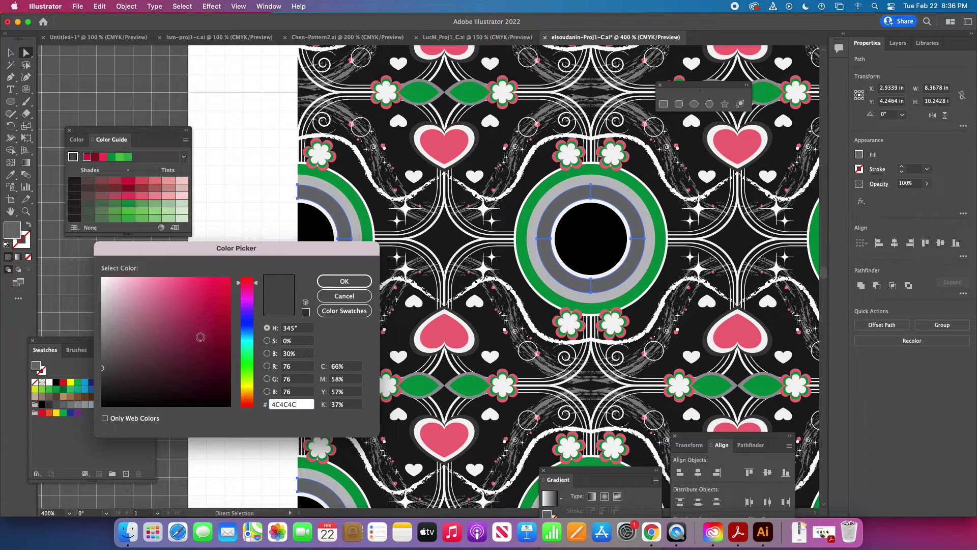
pyautogui.moveTo(197, 352); pyautogui.dragTo(200, 355)
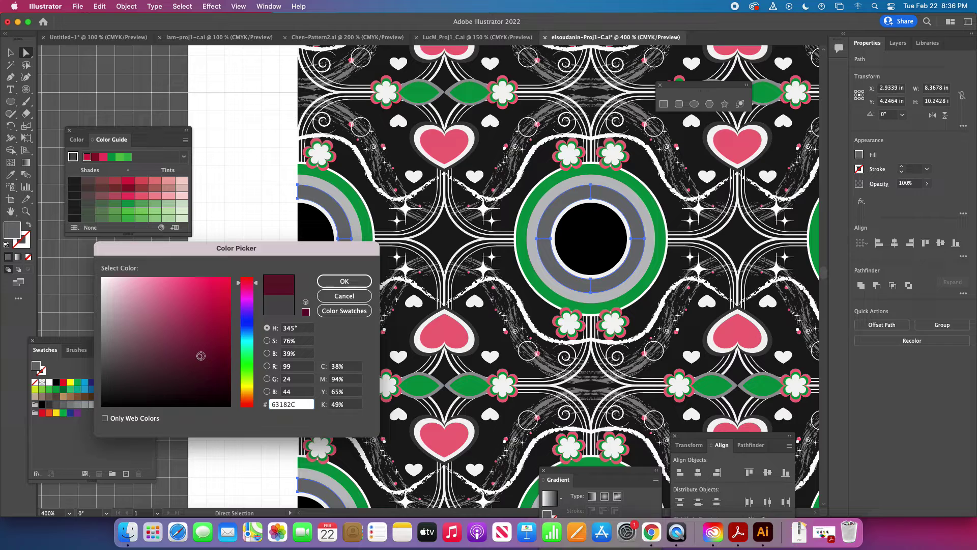
pyautogui.click(344, 282)
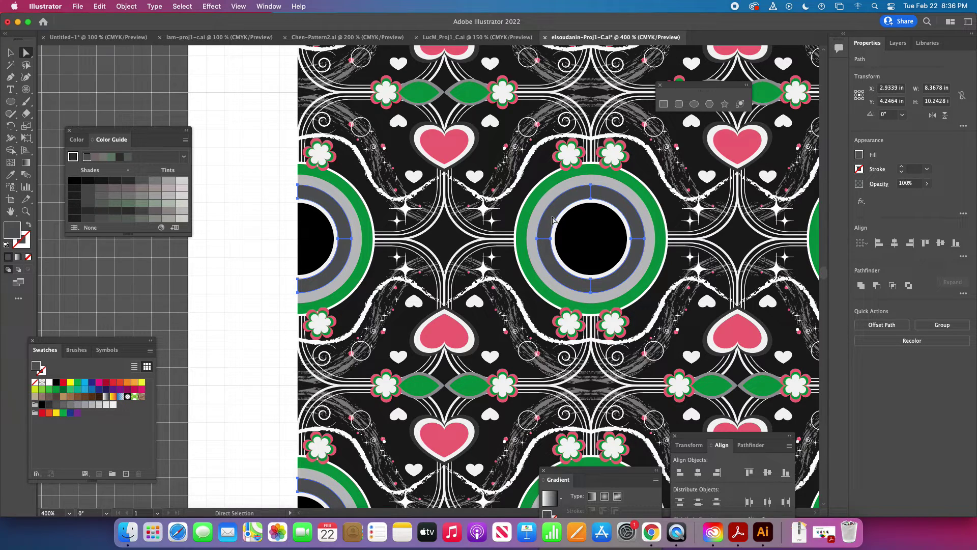
# - Switch the selected rings' color mode to CMYK and fill them dark maroon (C 38.09, M 93.98, Y 65.22, K 49.44), then deselect them
pyautogui.click(77, 140)
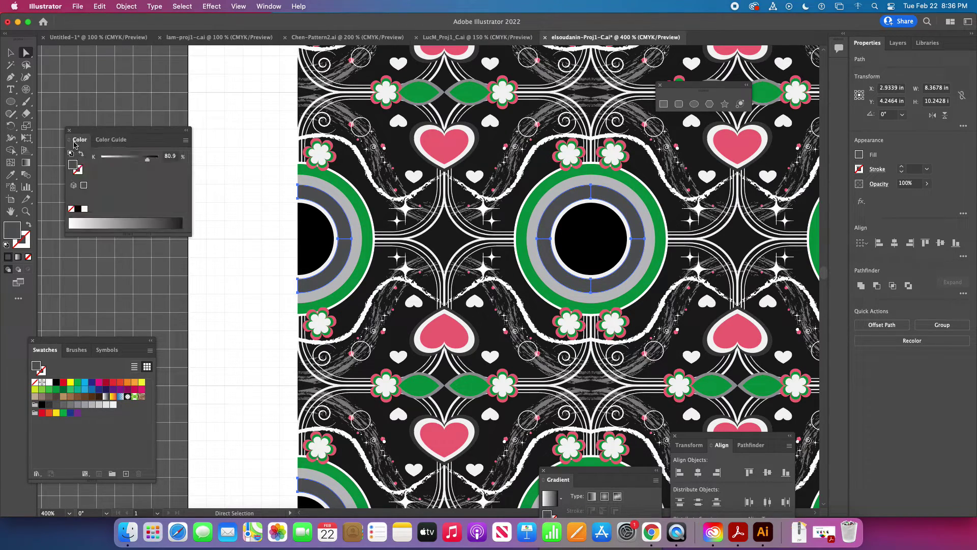
pyautogui.click(268, 6)
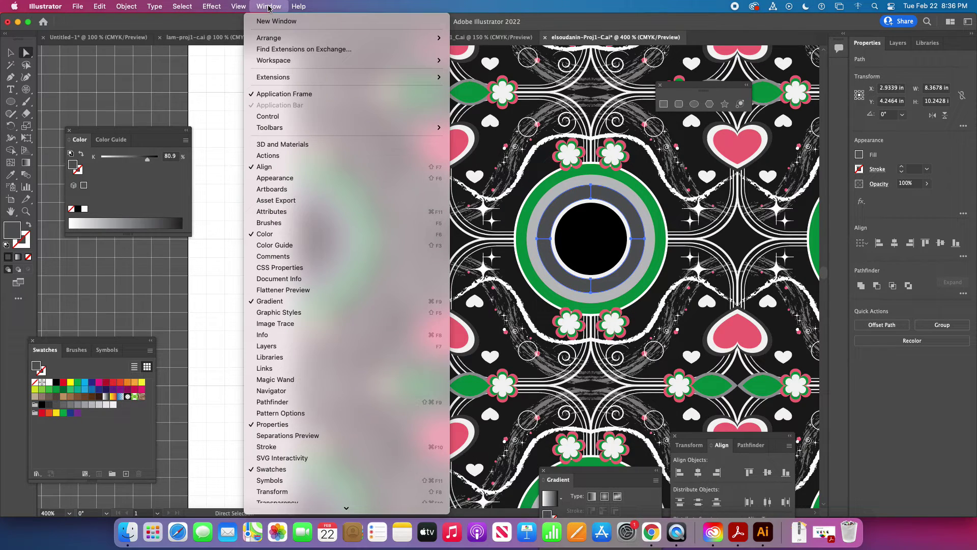
pyautogui.click(263, 235)
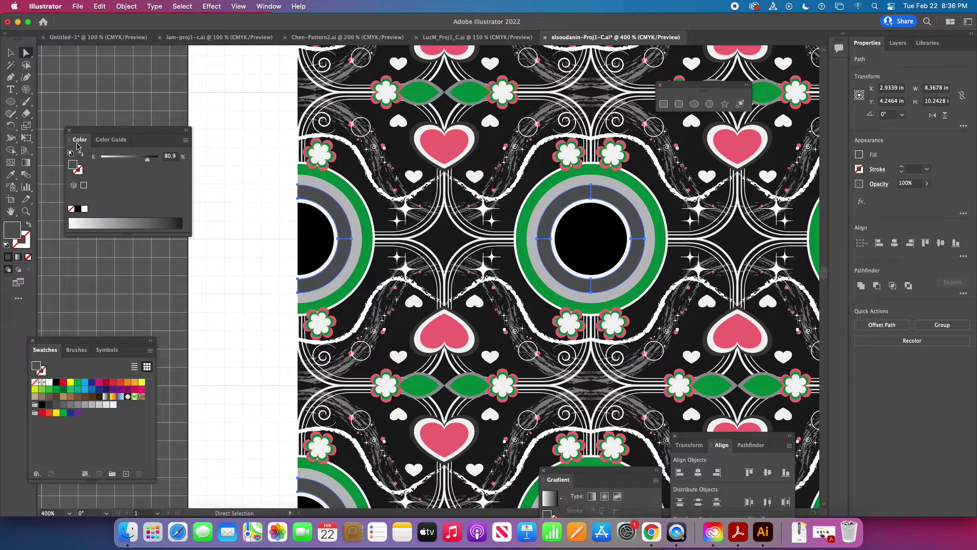
pyautogui.click(186, 142)
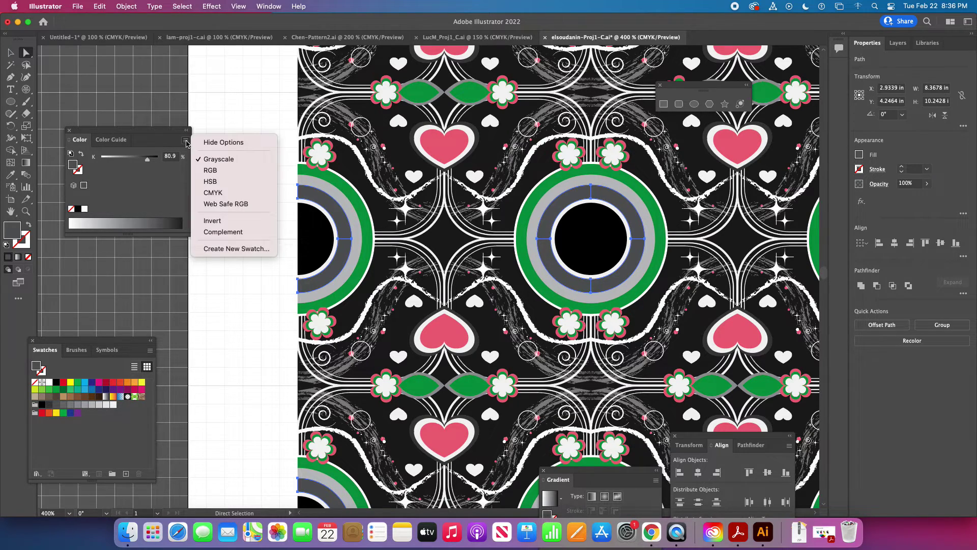
pyautogui.click(219, 196)
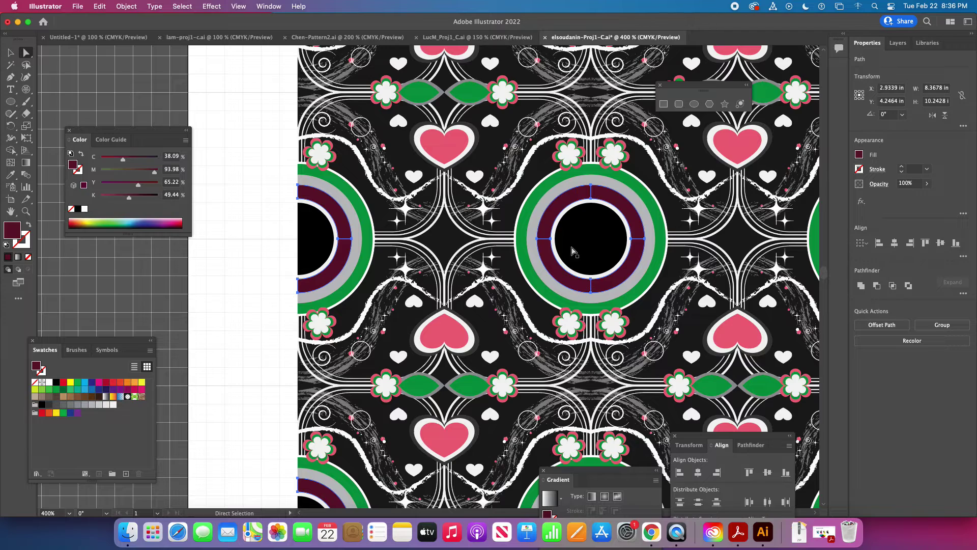
pyautogui.click(230, 191)
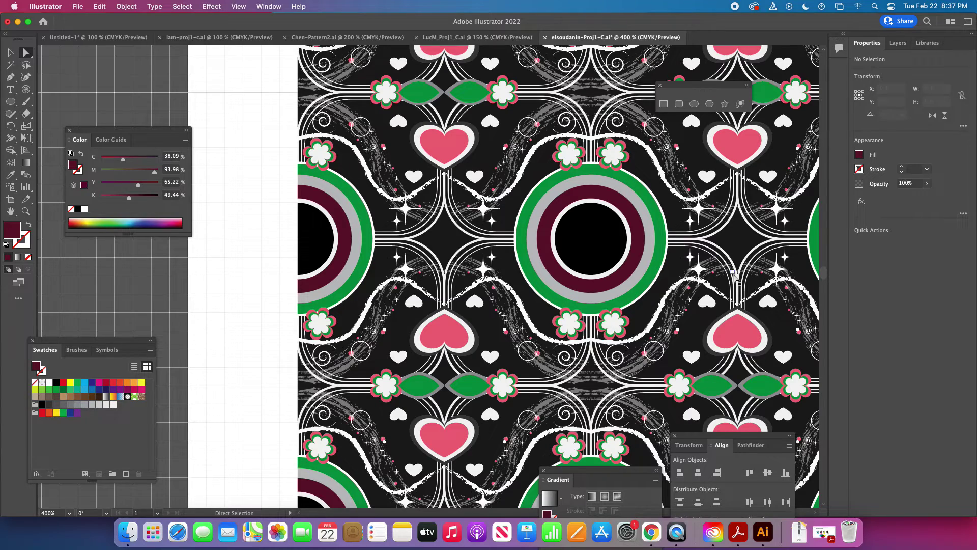
# - View the pattern at 150% to review the recolored rings across the artboard
pyautogui.press('space')
pyautogui.moveTo(696, 321)
pyautogui.mouseDown()
pyautogui.moveTo(690, 314)
pyautogui.moveTo(684, 329)
pyautogui.mouseUp()
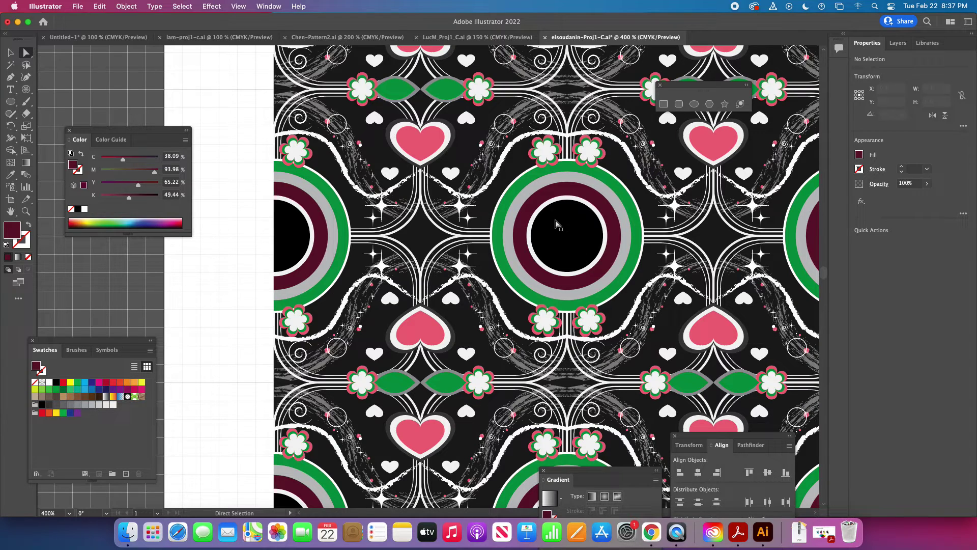
pyautogui.click(556, 223)
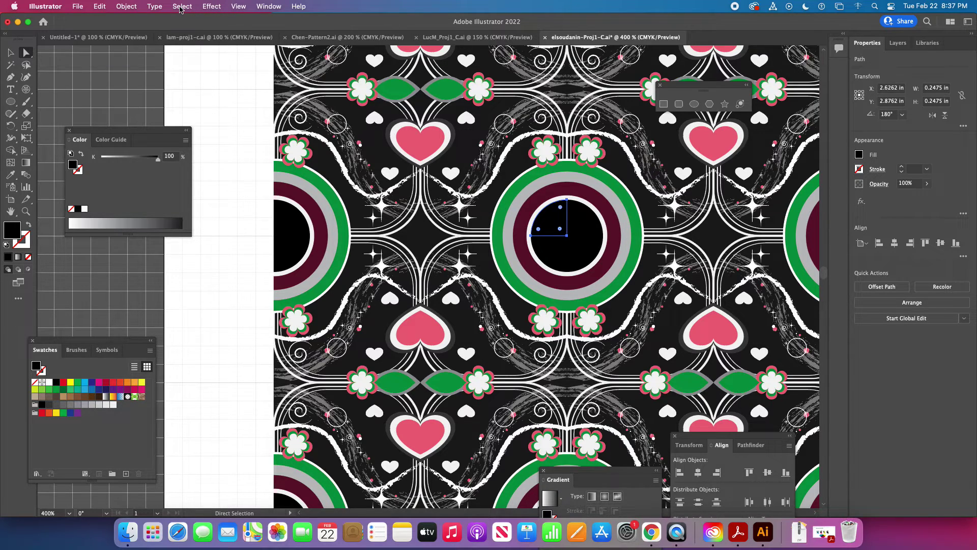
pyautogui.click(254, 176)
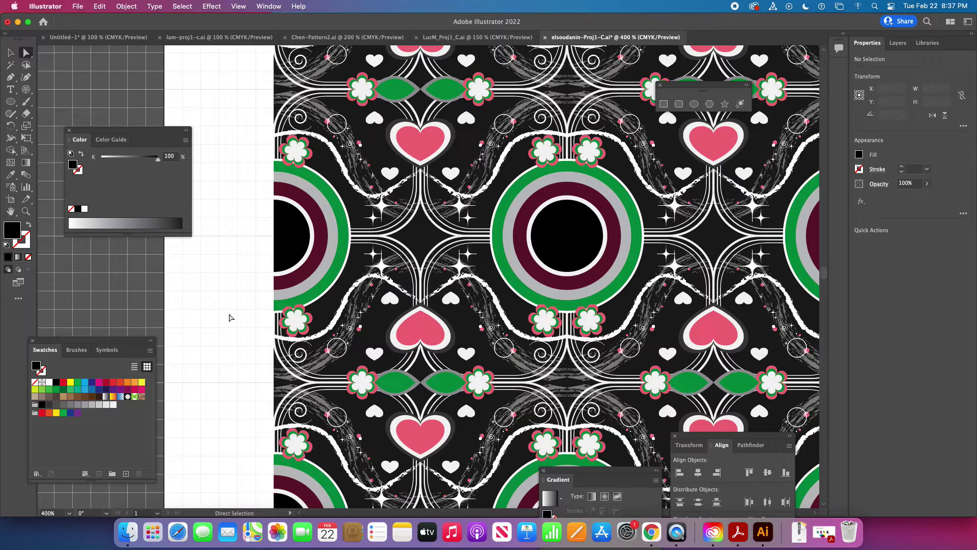
pyautogui.press('super+minus')
pyautogui.press('super+minus')
pyautogui.press('super+minus')
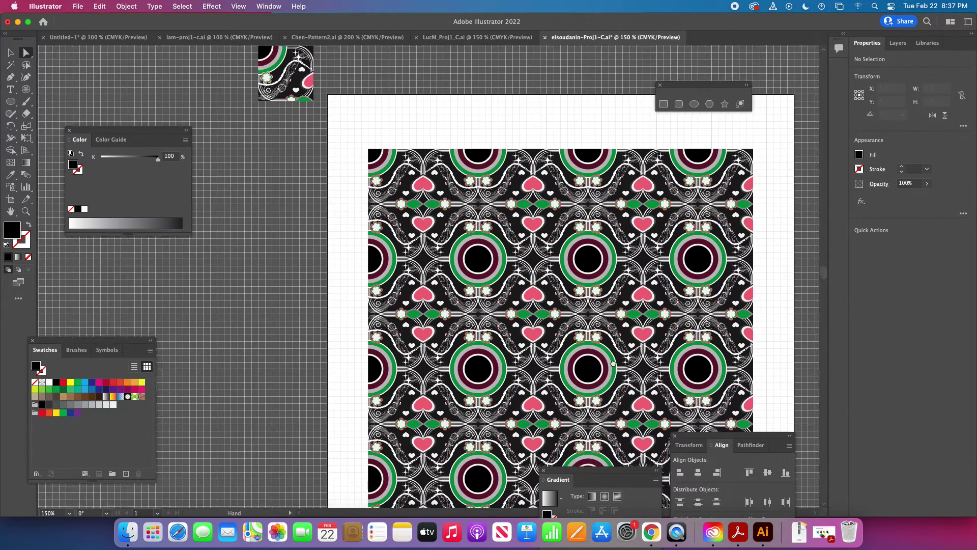
pyautogui.moveTo(613, 363); pyautogui.dragTo(534, 304)
pyautogui.scroll(5, 534, 303)
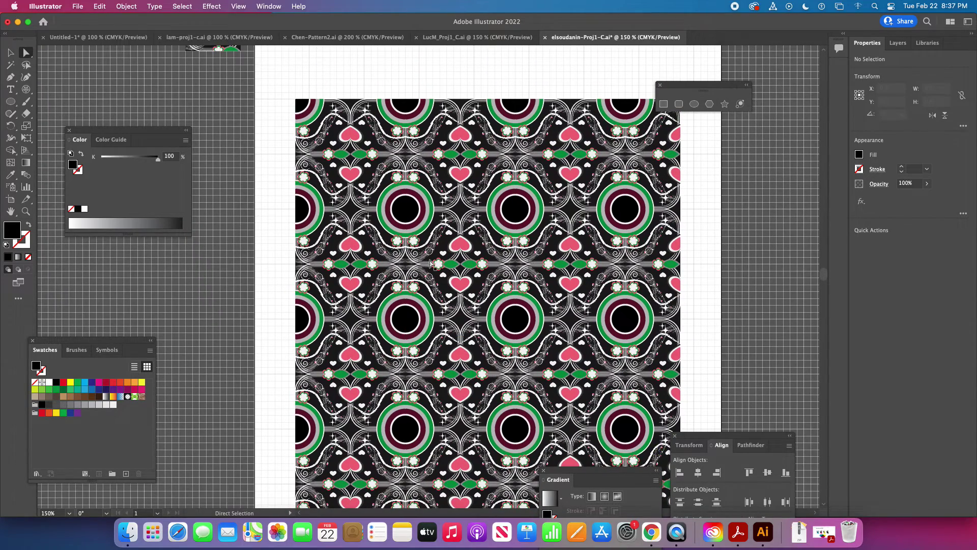
# - Select every shape that shares the black fill color of the circles' centers
pyautogui.click(399, 203)
pyautogui.press('super+equal')
pyautogui.press('super+equal')
pyautogui.press('super+equal')
pyautogui.press('super+equal')
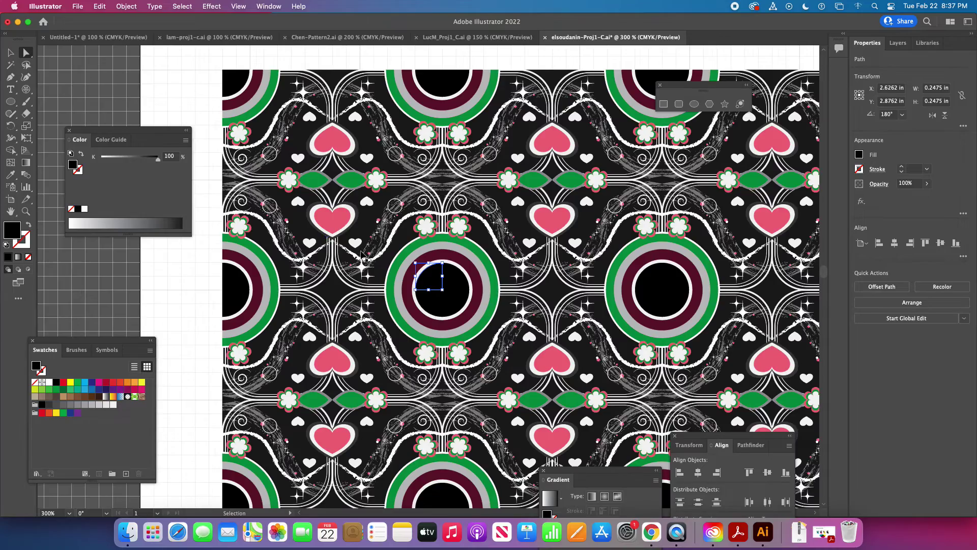
pyautogui.click(183, 6)
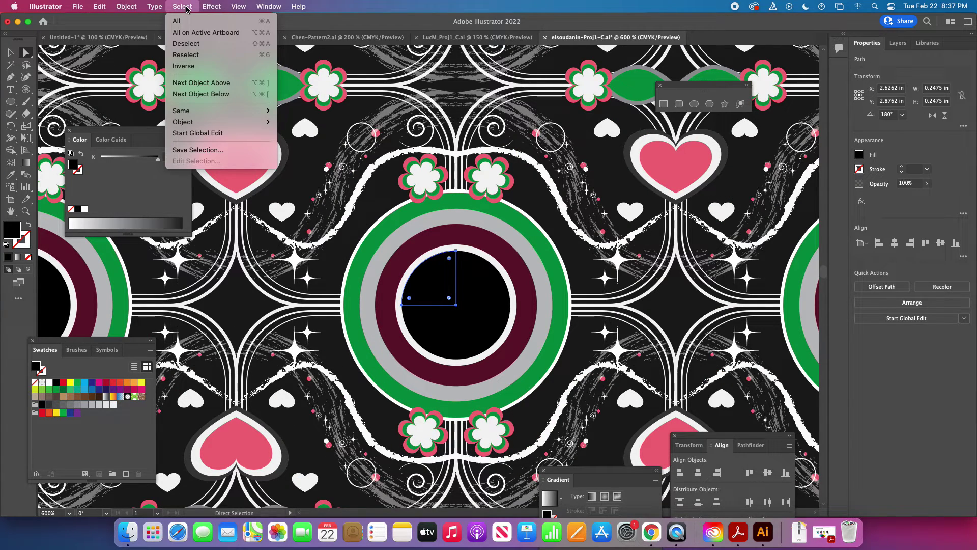
pyautogui.moveTo(173, 110)
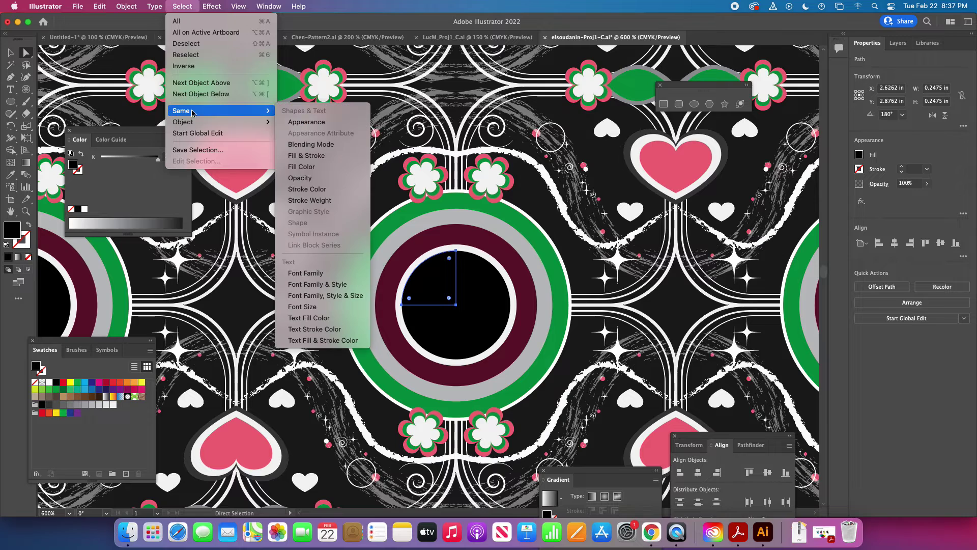
pyautogui.click(299, 168)
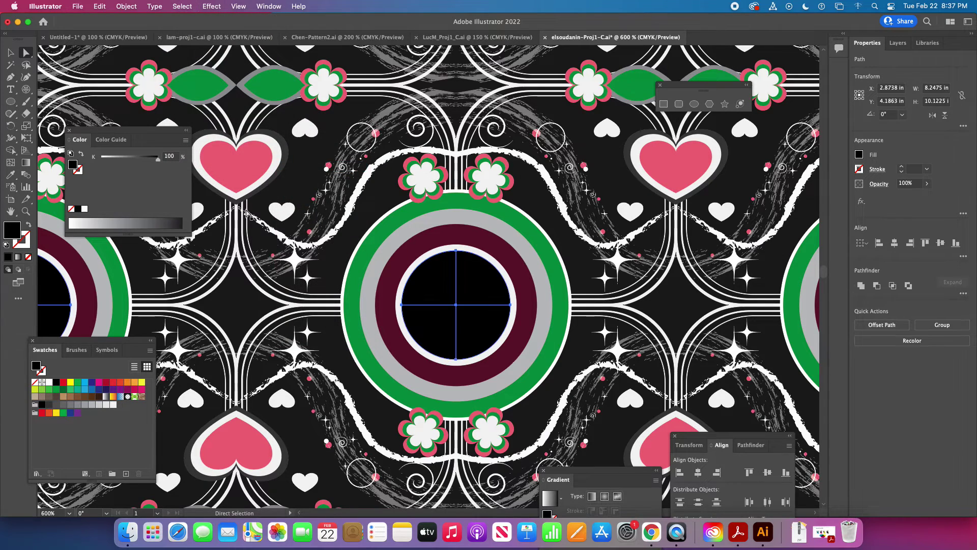
# - Fill the selected centers with a radial white-to-black gradient, adding a dark green Color Guide stop at a location of about 59%
pyautogui.click(268, 7)
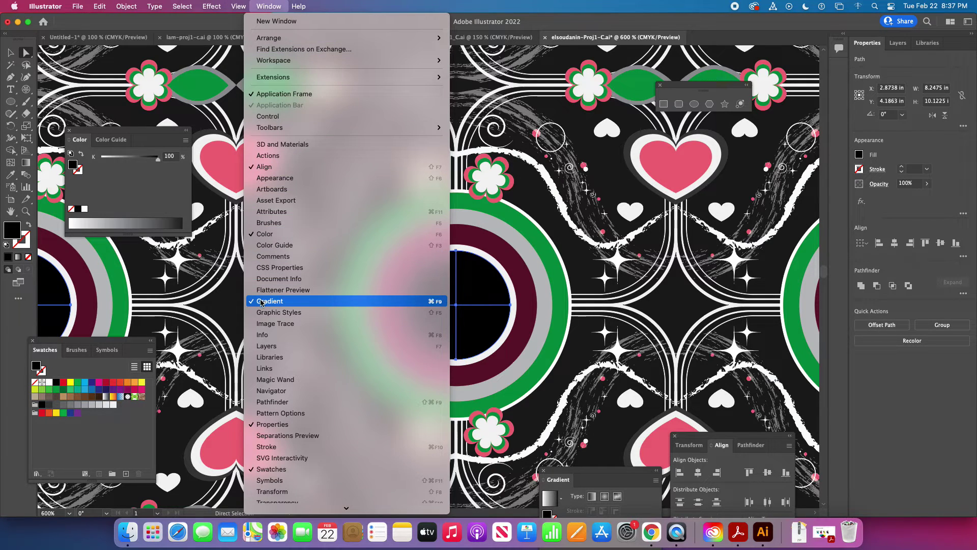
pyautogui.click(581, 474)
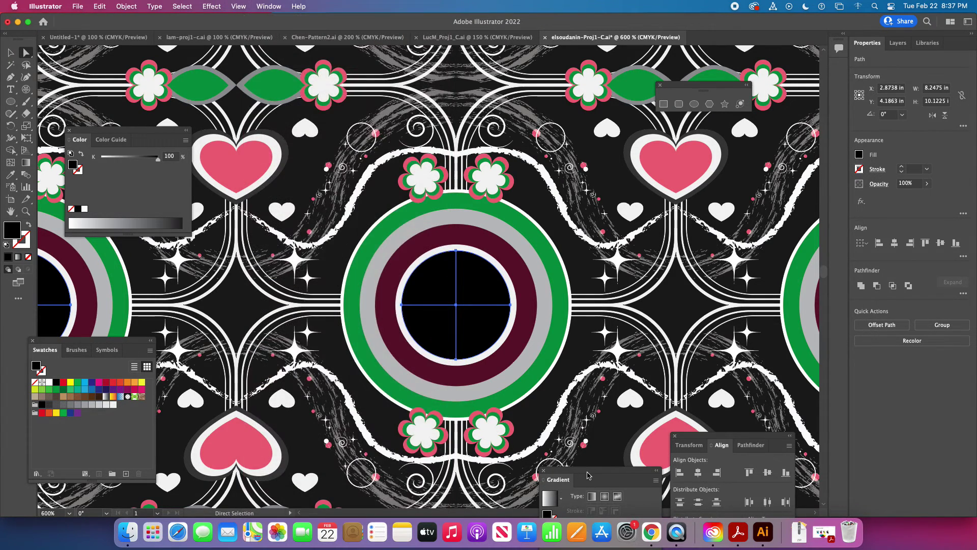
pyautogui.moveTo(588, 475); pyautogui.dragTo(264, 87)
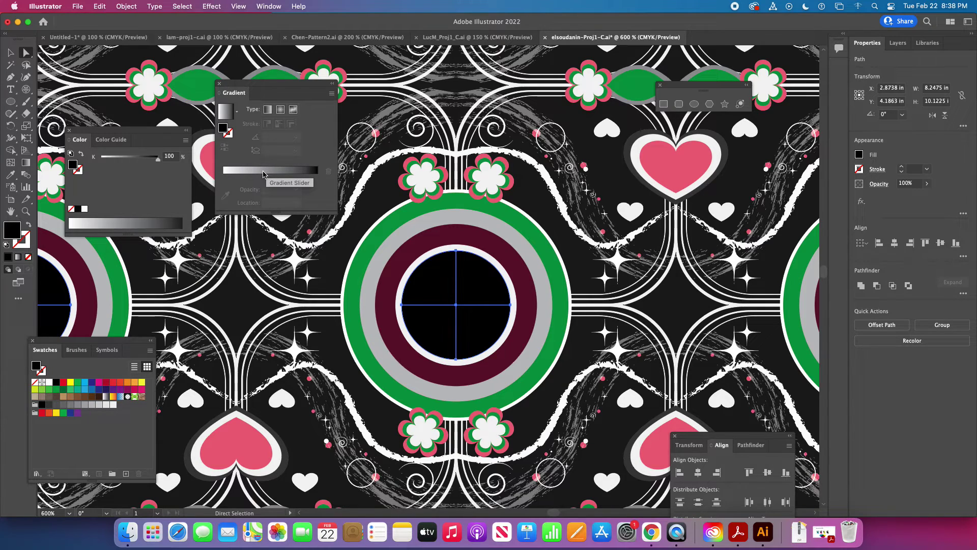
pyautogui.click(111, 140)
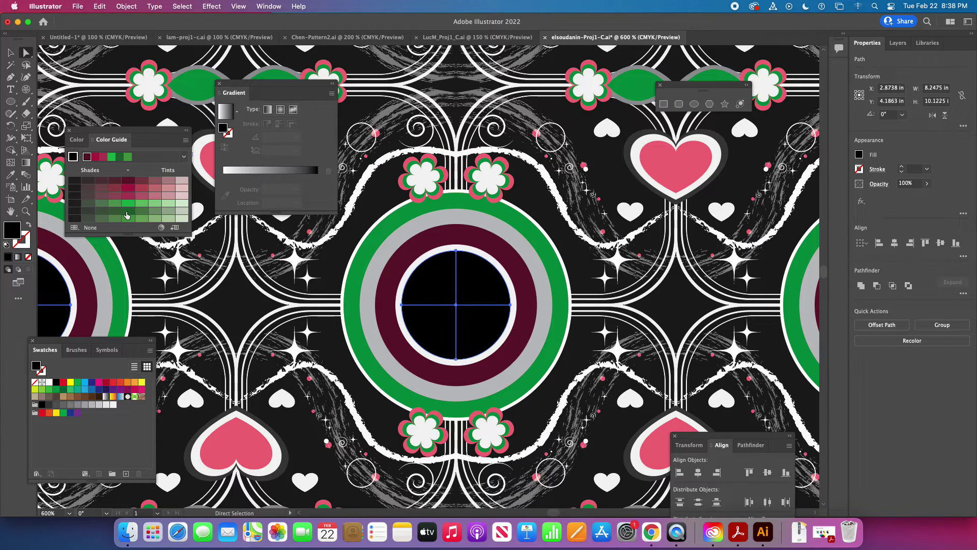
pyautogui.moveTo(128, 214); pyautogui.dragTo(279, 177)
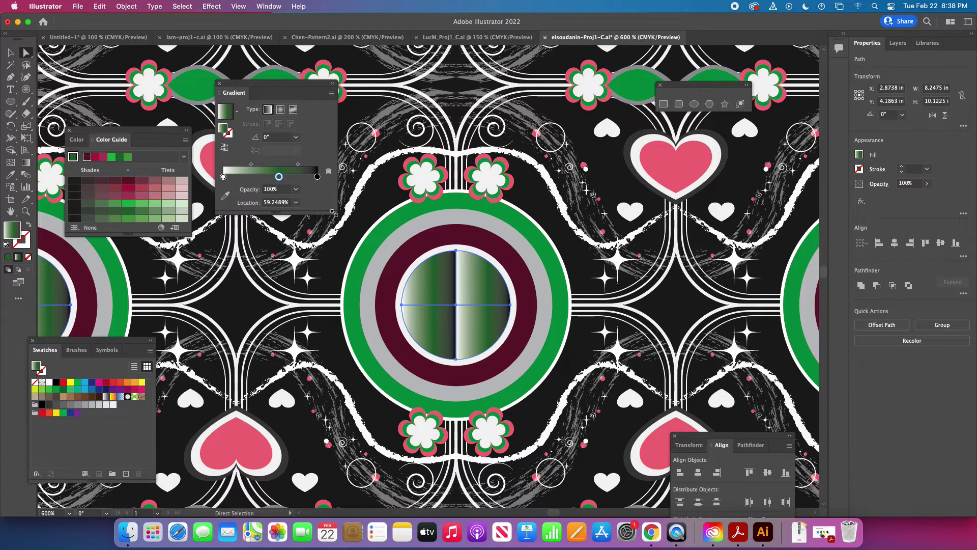
pyautogui.click(281, 109)
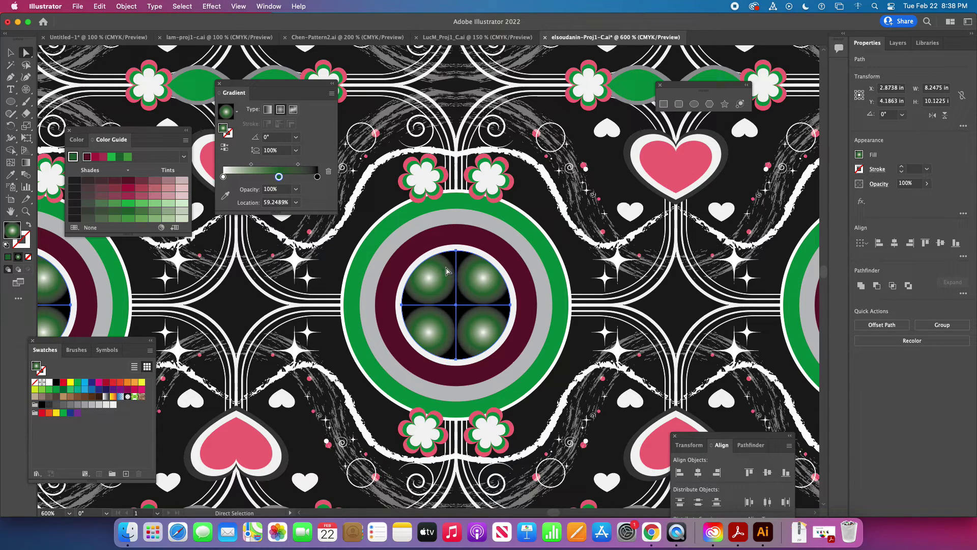
# - Shift the gradient's end stop slightly inward and set its color's K value to 100%
pyautogui.click(317, 177)
pyautogui.moveTo(317, 178)
pyautogui.mouseDown()
pyautogui.moveTo(320, 189)
pyautogui.moveTo(309, 180)
pyautogui.mouseUp()
pyautogui.doubleClick(309, 178)
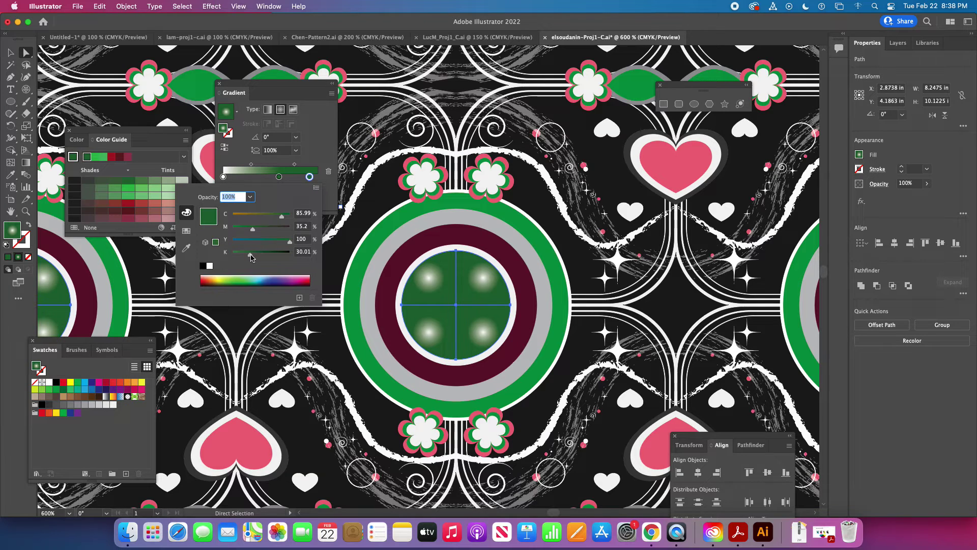
pyautogui.moveTo(252, 257); pyautogui.dragTo(291, 257)
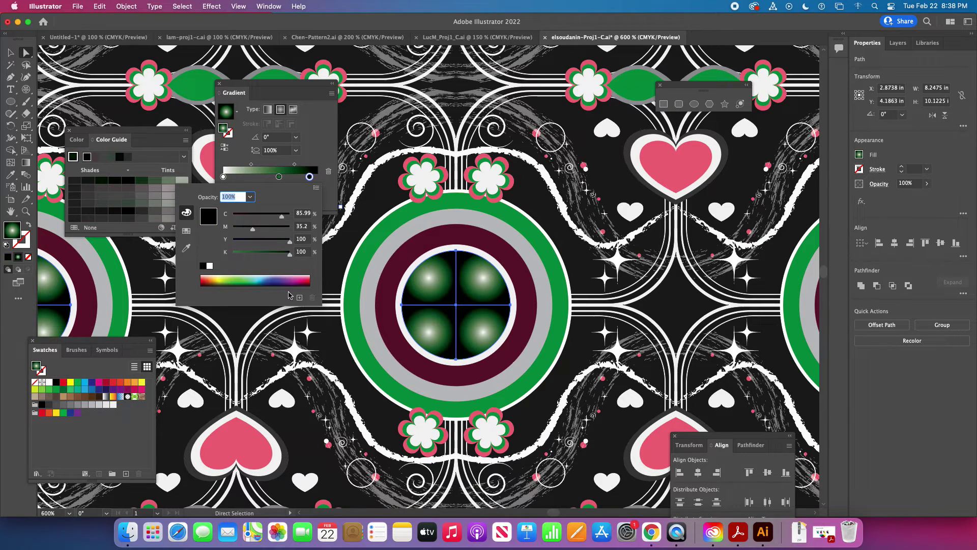
# - Move the gradient's dark green stop inward to a location of about 47%, and deselect the circle centers
pyautogui.click(278, 178)
pyautogui.moveTo(278, 178); pyautogui.dragTo(267, 177)
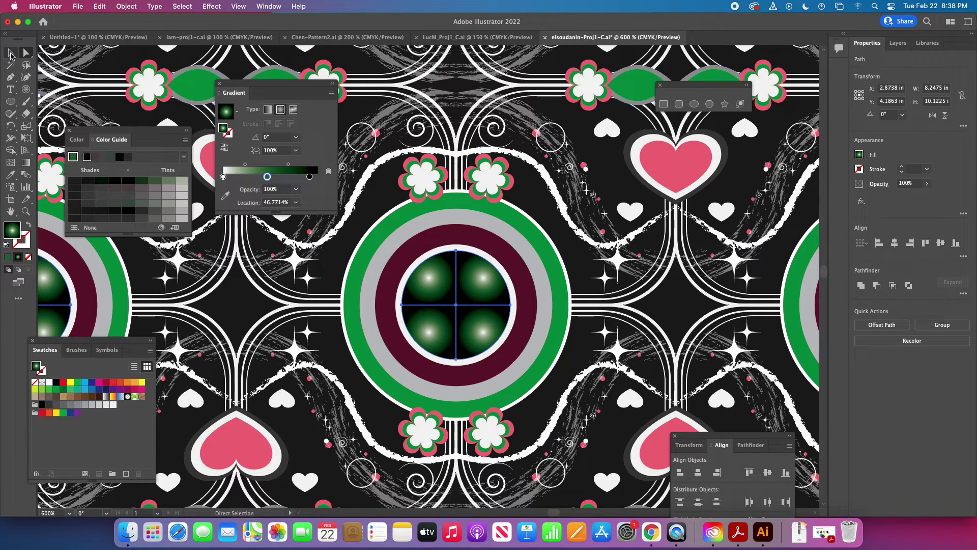
pyautogui.moveTo(237, 87); pyautogui.dragTo(204, 87)
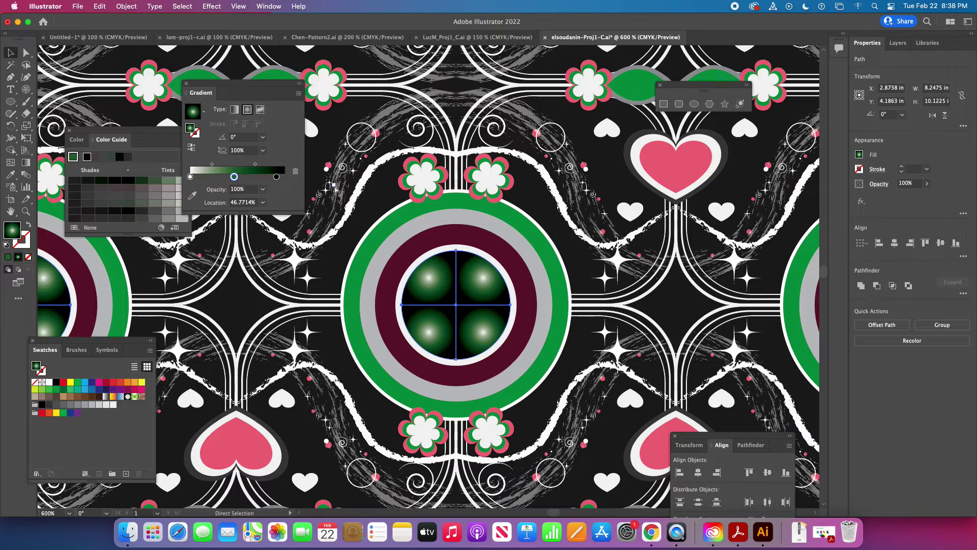
pyautogui.press('super+minus')
pyautogui.press('super+minus')
pyautogui.press('super+minus')
pyautogui.press('super+minus')
pyautogui.press('v')
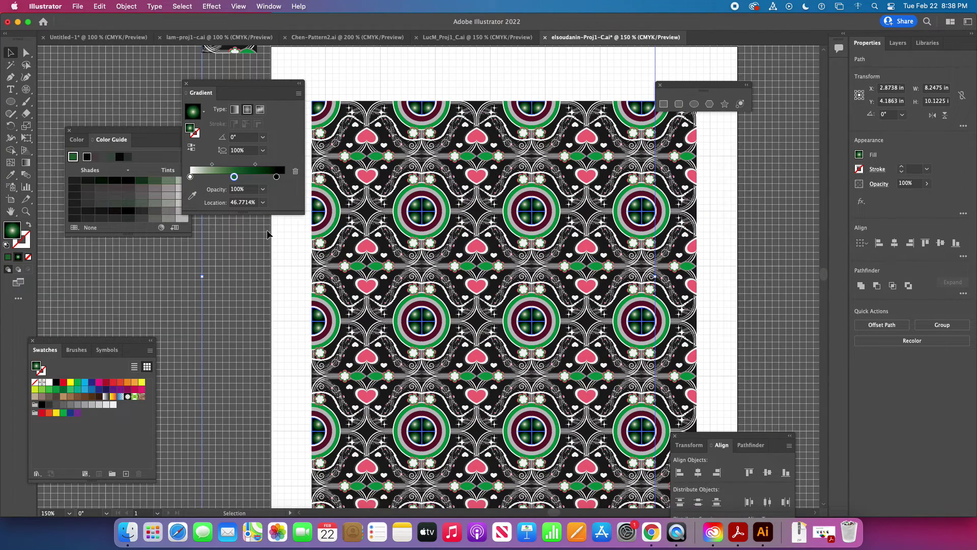
pyautogui.click(235, 256)
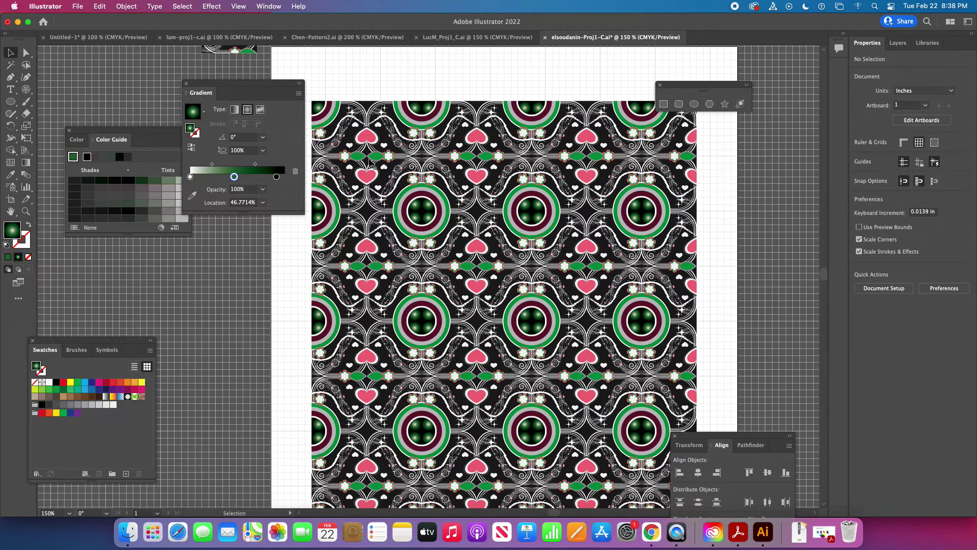
# - Select every shape that shares the fill color of the dark background shape beside the top hearts
pyautogui.click(26, 53)
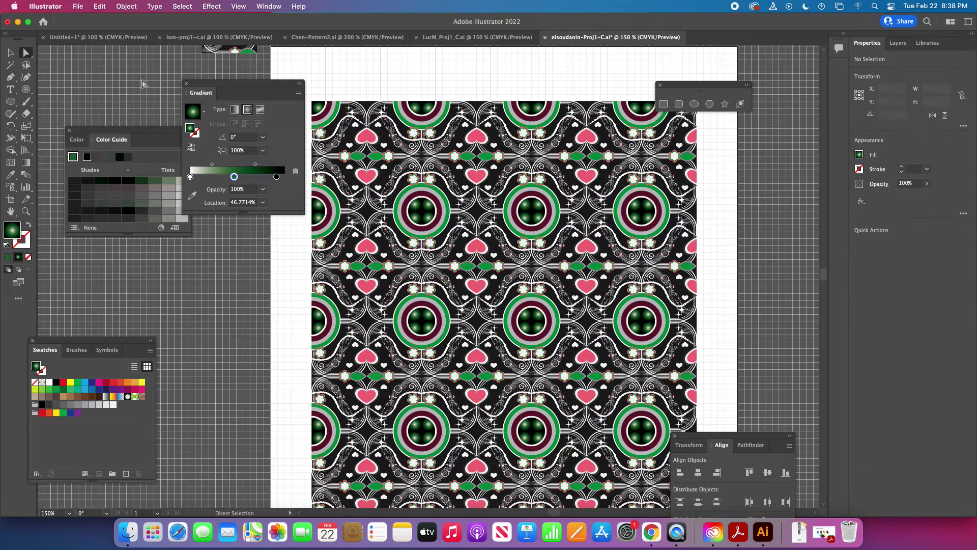
pyautogui.click(385, 136)
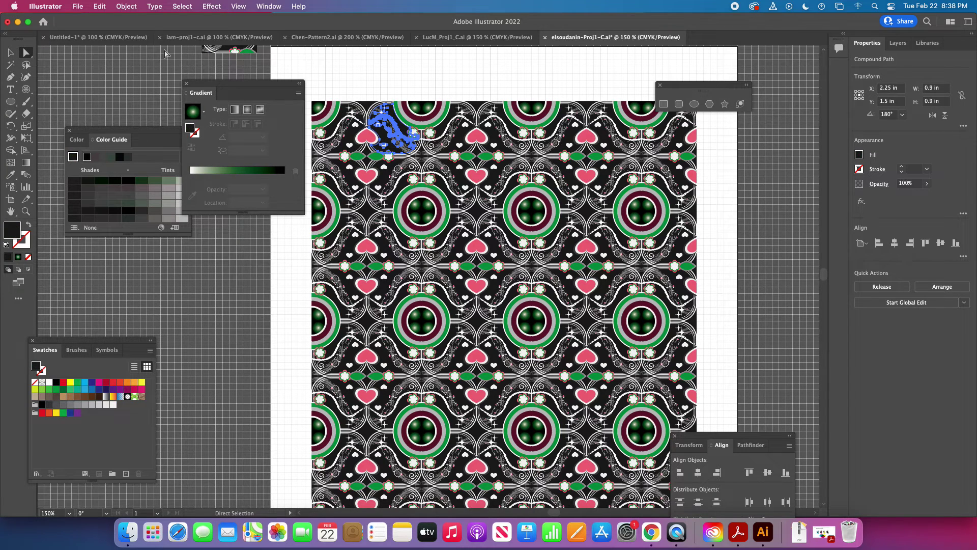
pyautogui.click(182, 7)
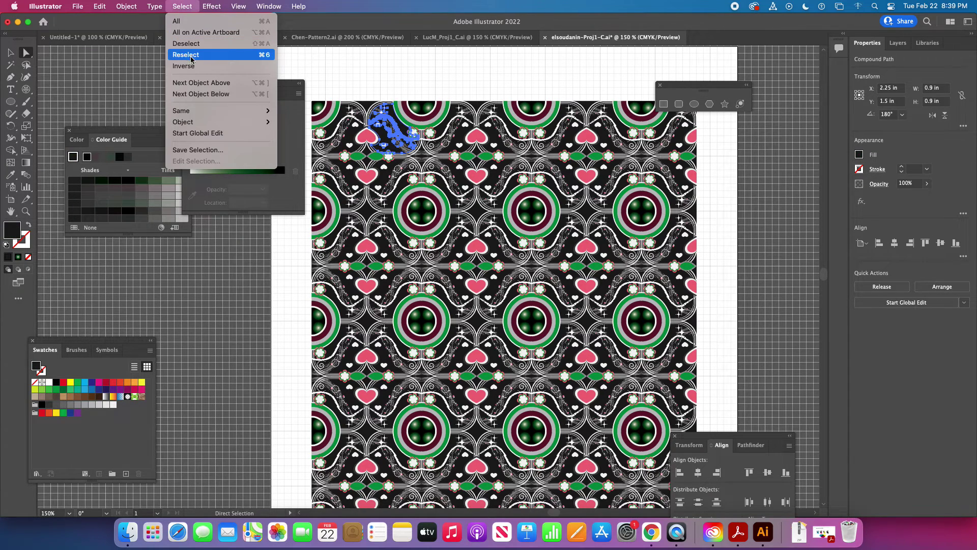
pyautogui.moveTo(194, 112)
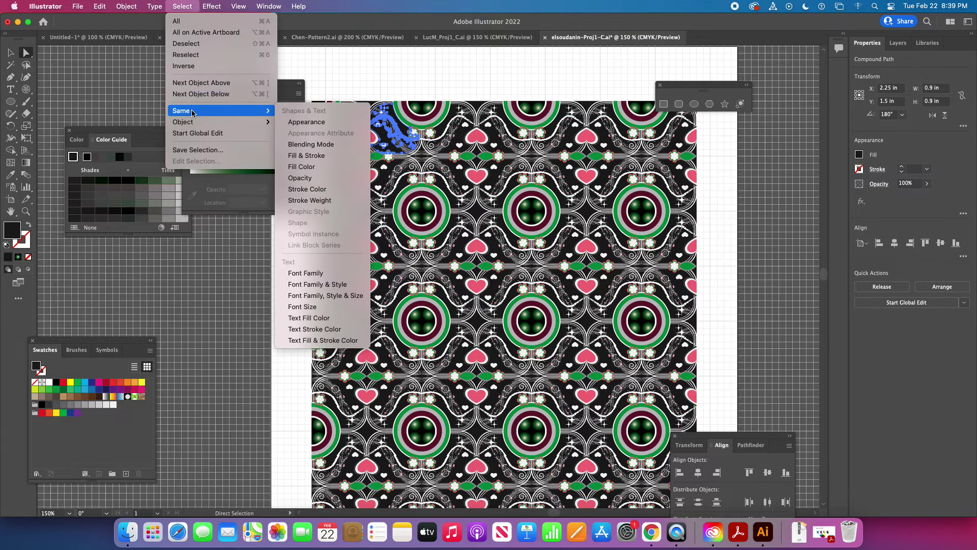
pyautogui.click(308, 168)
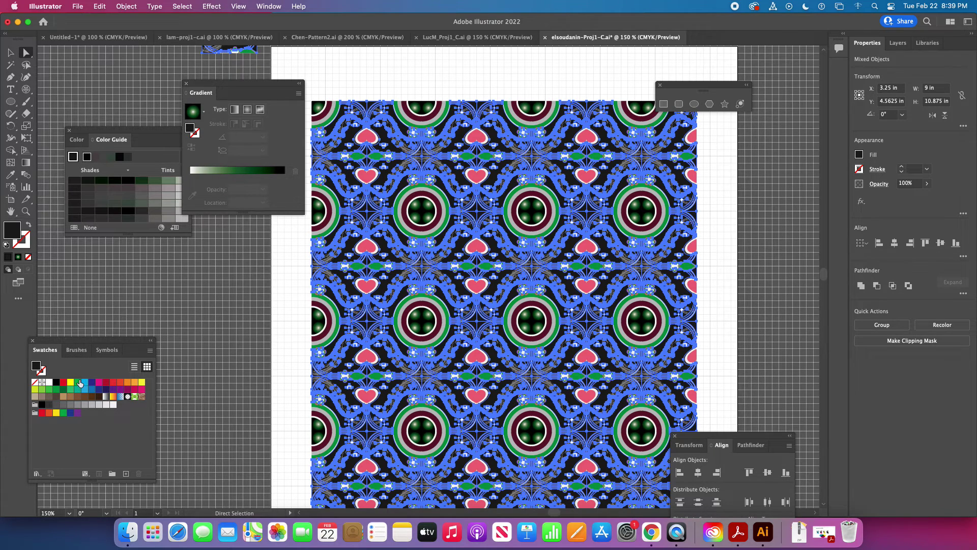
# - Fill the selected background shapes with the radial gradient, adding a CMYK Green stop at a location of about 32%, and deselect them
pyautogui.moveTo(78, 383); pyautogui.dragTo(220, 174)
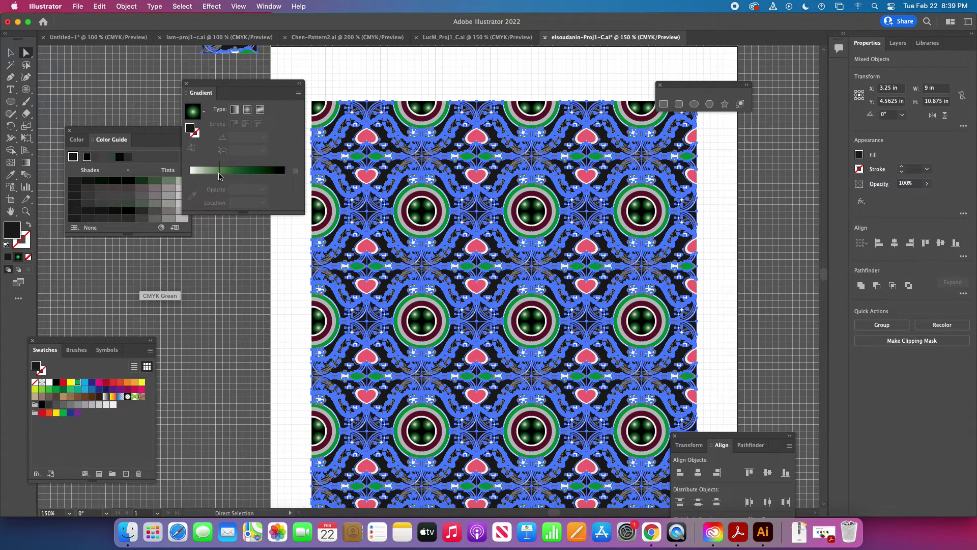
pyautogui.click(142, 96)
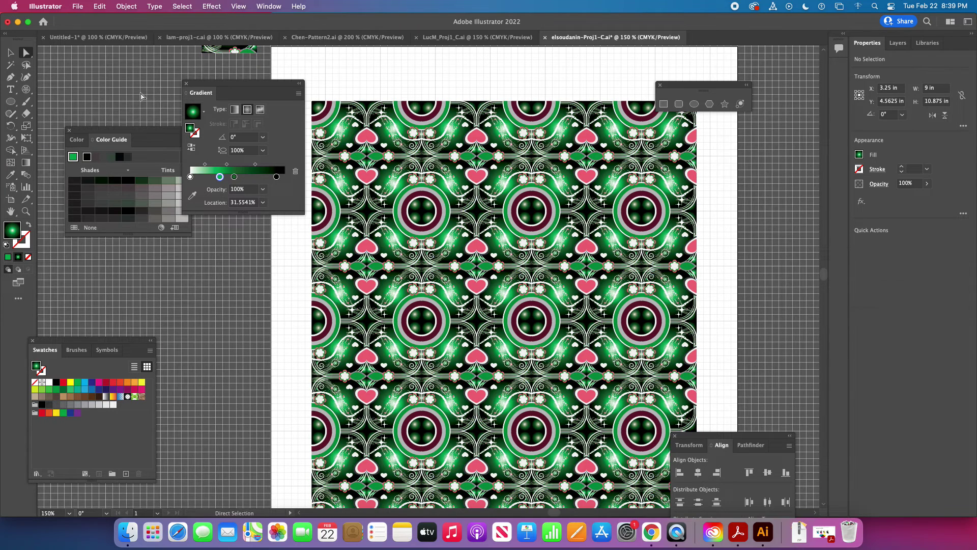
pyautogui.moveTo(256, 86); pyautogui.dragTo(105, 59)
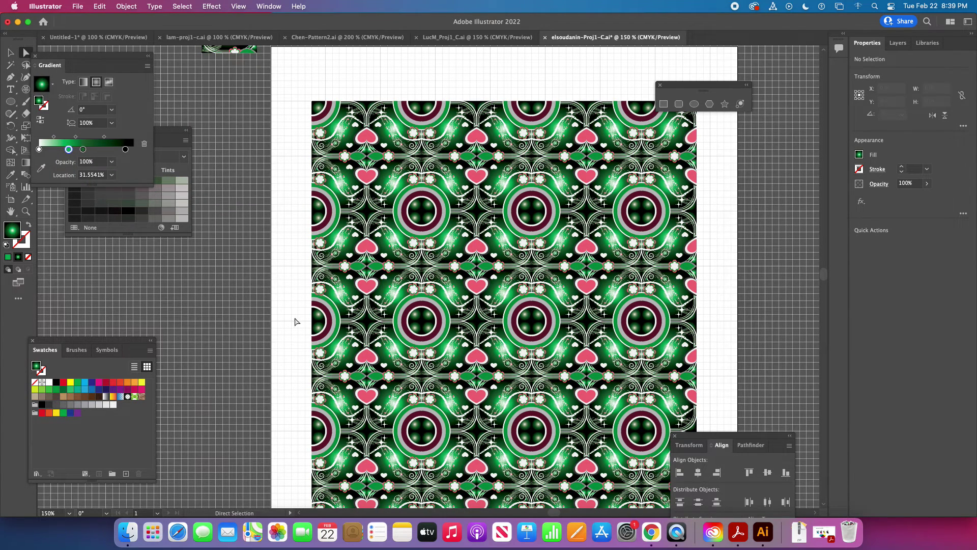
pyautogui.moveTo(521, 341); pyautogui.dragTo(468, 286)
pyautogui.moveTo(475, 321); pyautogui.dragTo(472, 341)
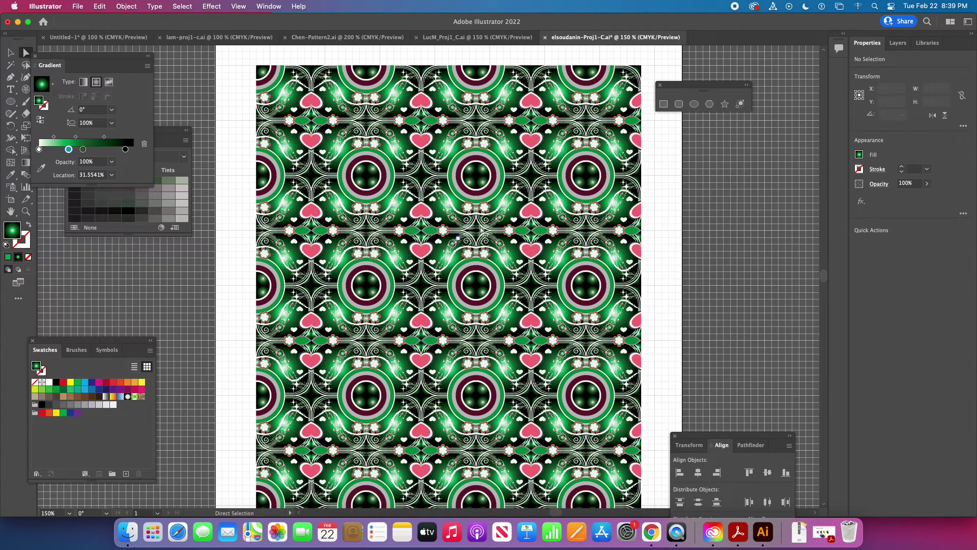